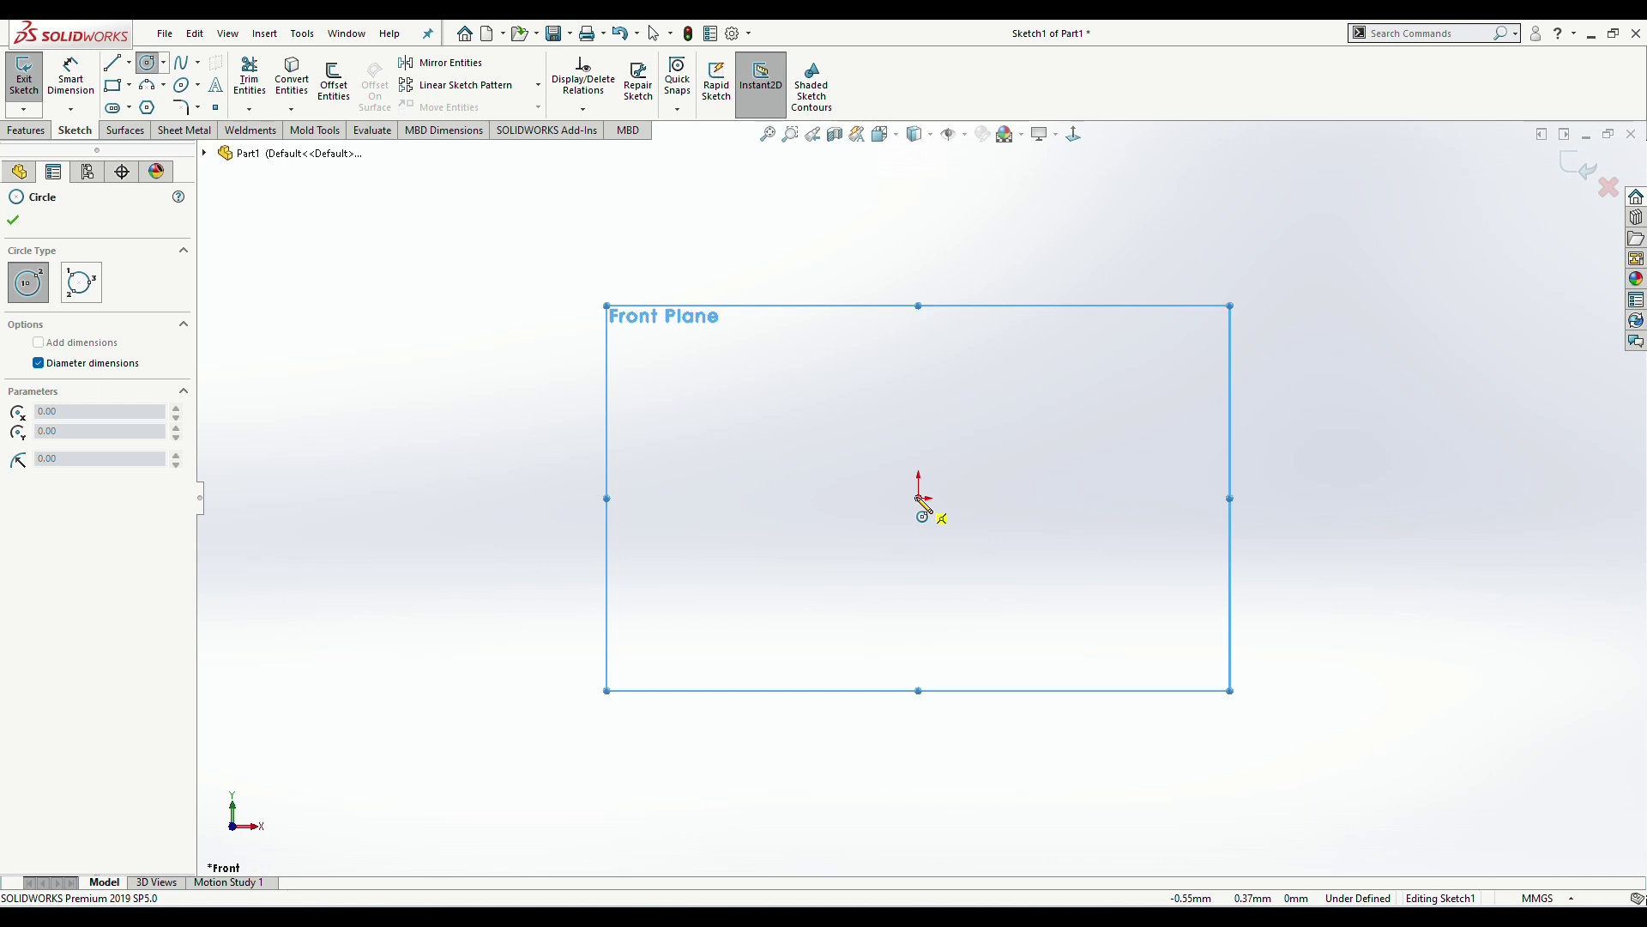
Step: Draw Ø6 and Ø74.80 circles, both centred on the origin of the Front-plane sketch
{"action": "left_click", "coordinate": [918, 499]}
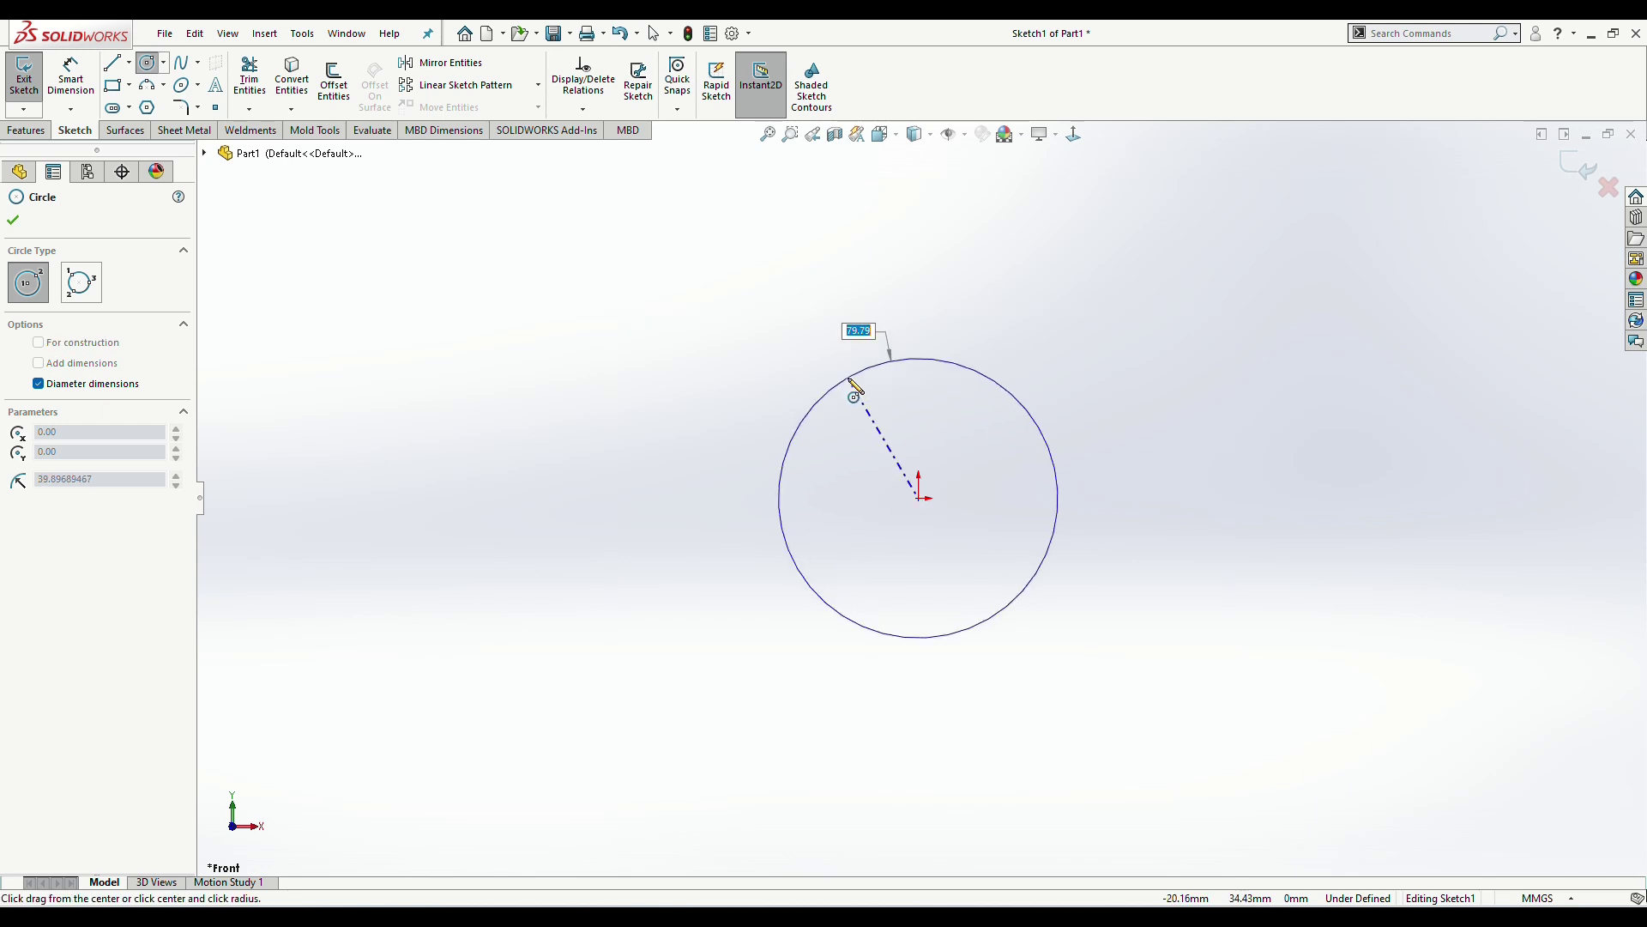
{"action": "type", "text": "6"}
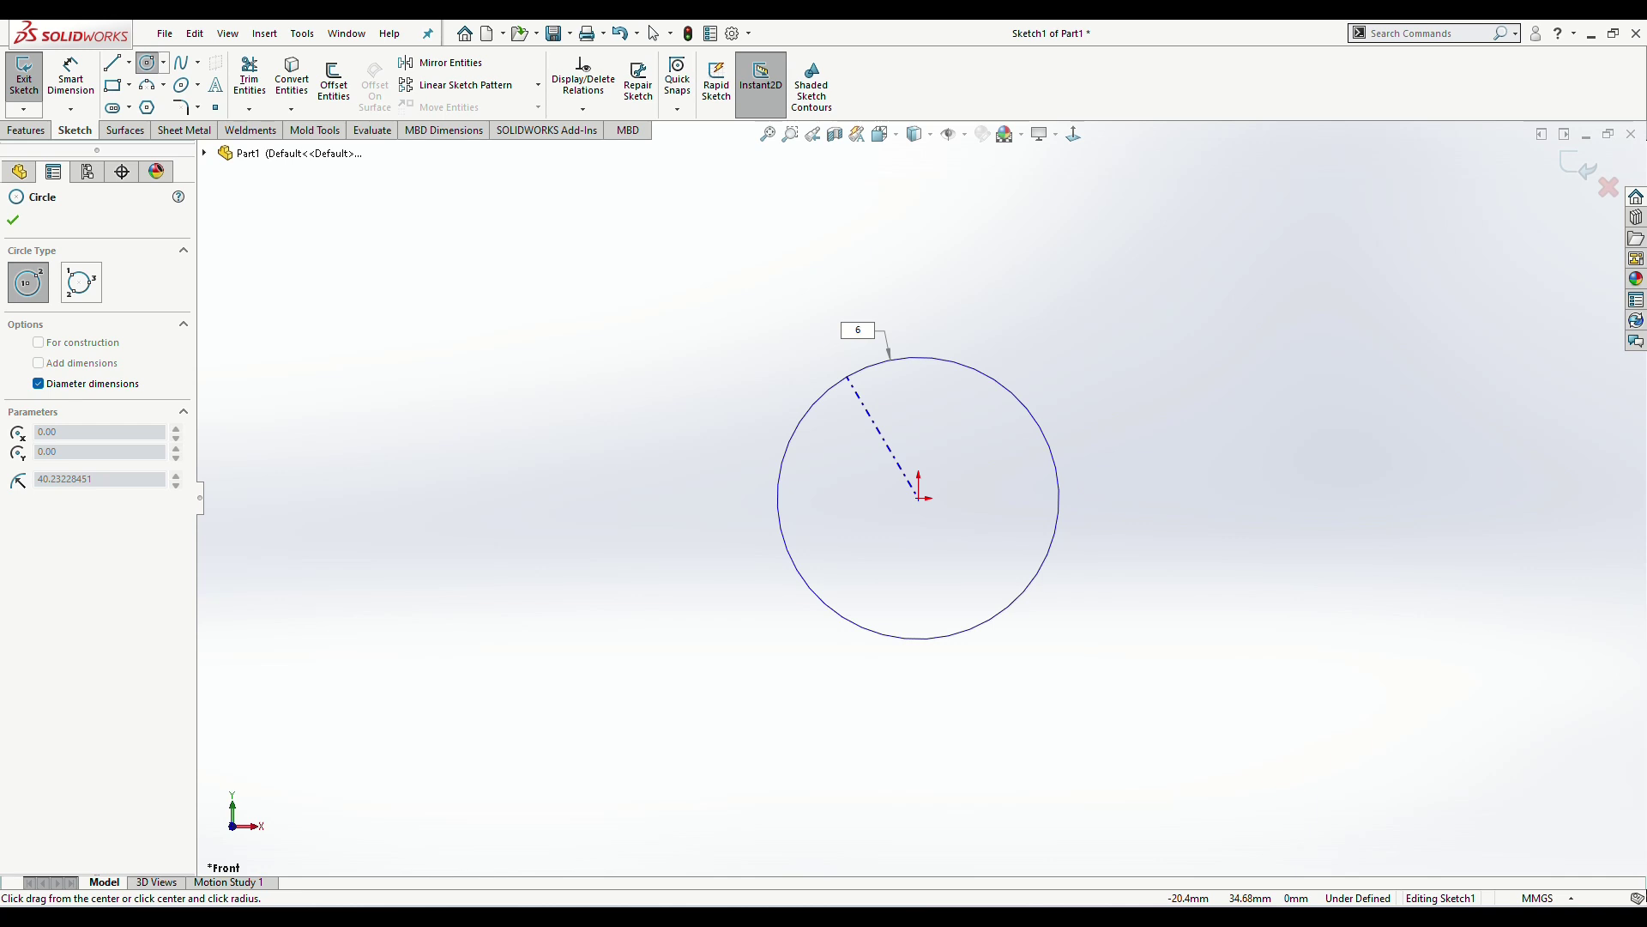
{"action": "key", "text": "Return"}
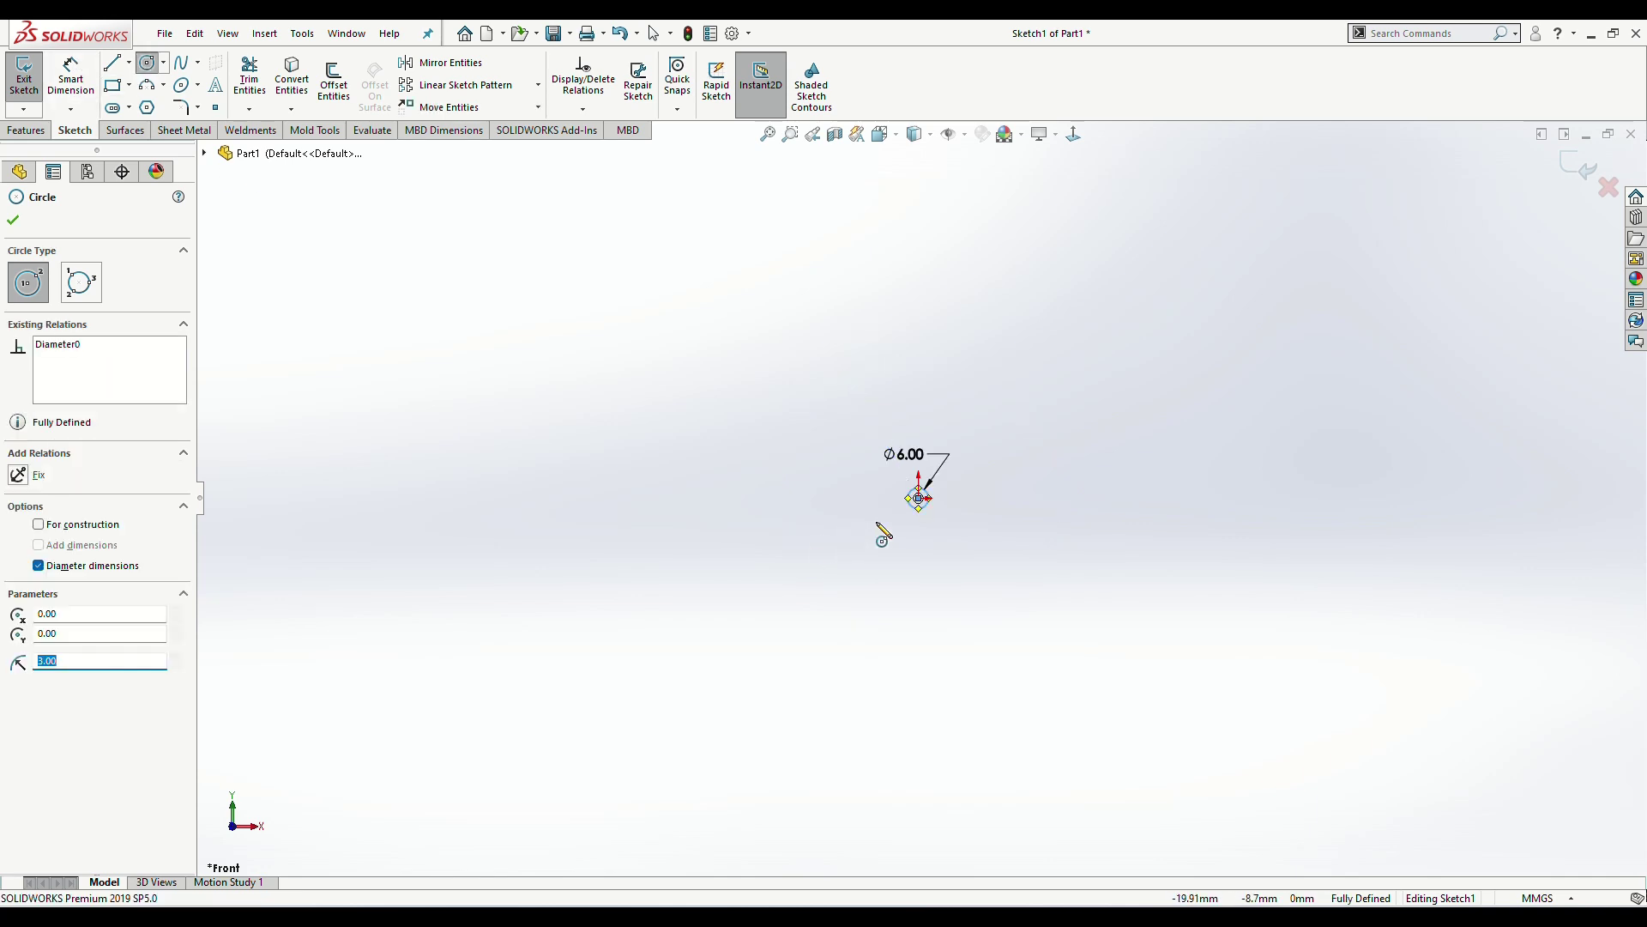
{"action": "left_click", "coordinate": [918, 497]}
{"action": "type", "text": "74.8"}
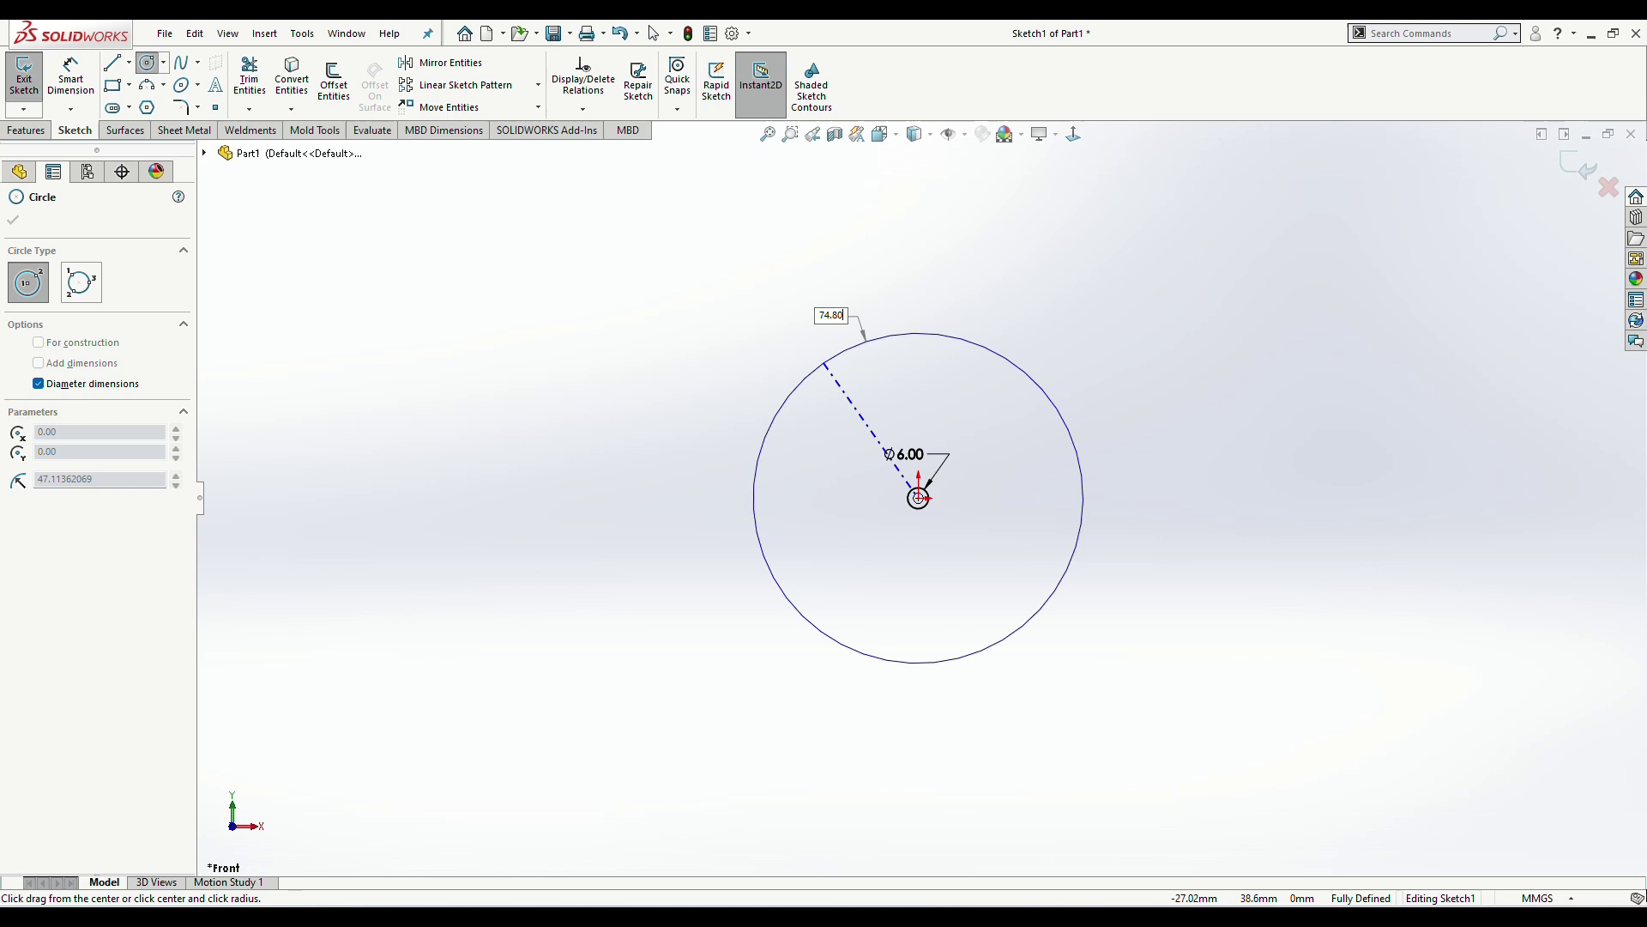
{"action": "key", "text": "Return"}
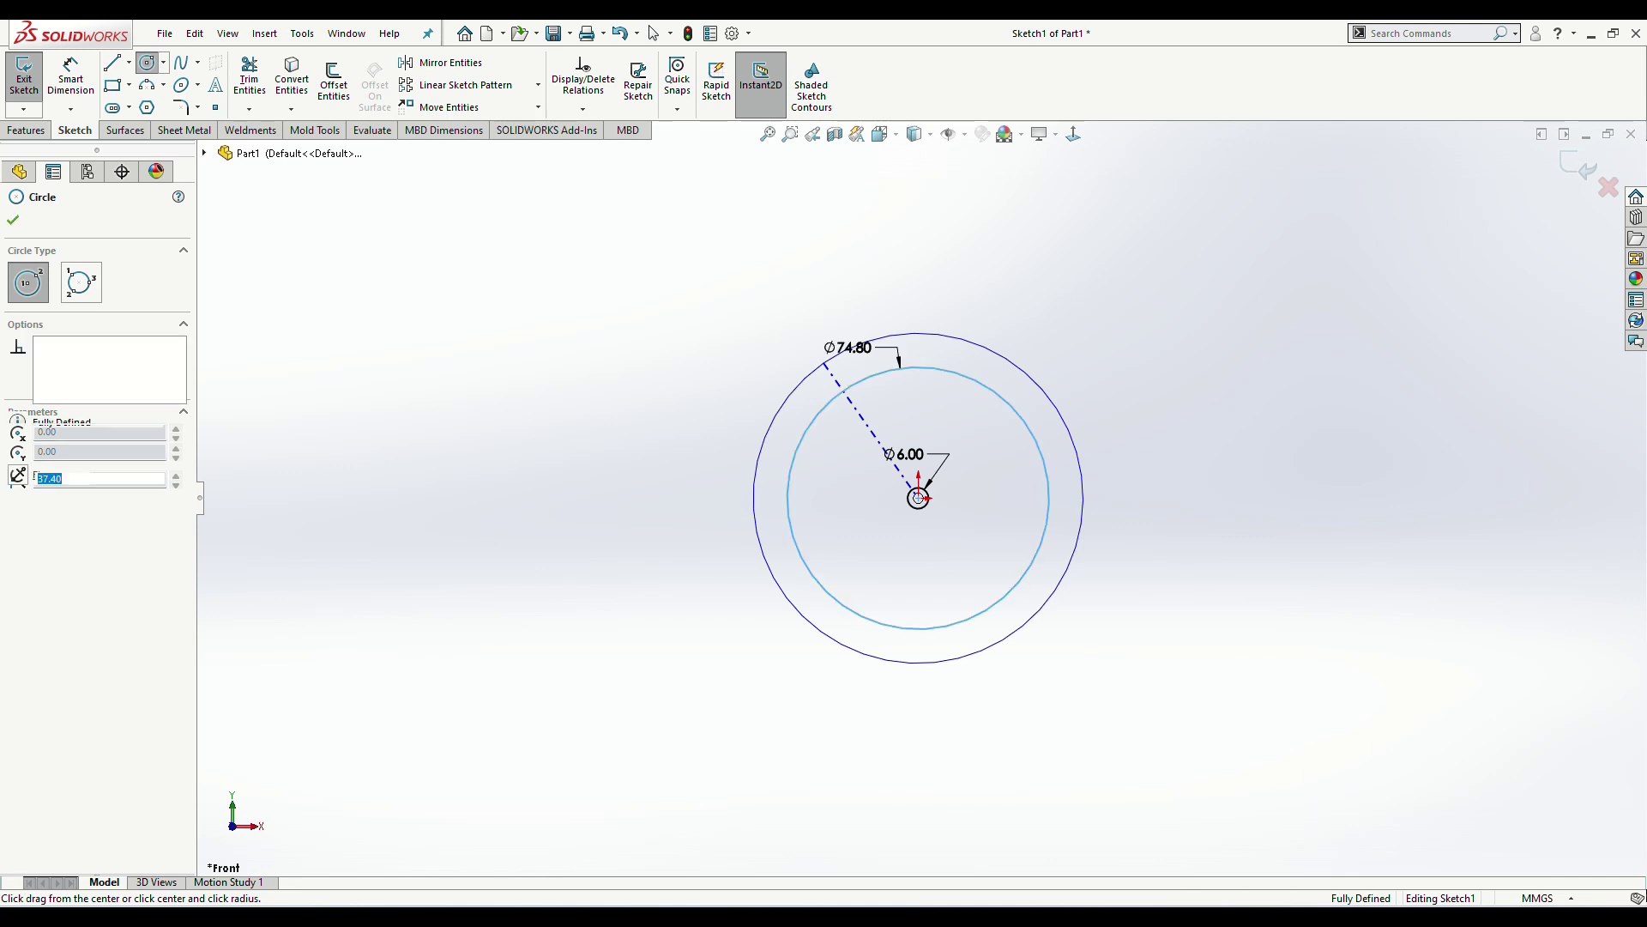
{"action": "left_click", "coordinate": [14, 221]}
{"action": "key", "text": "Escape"}
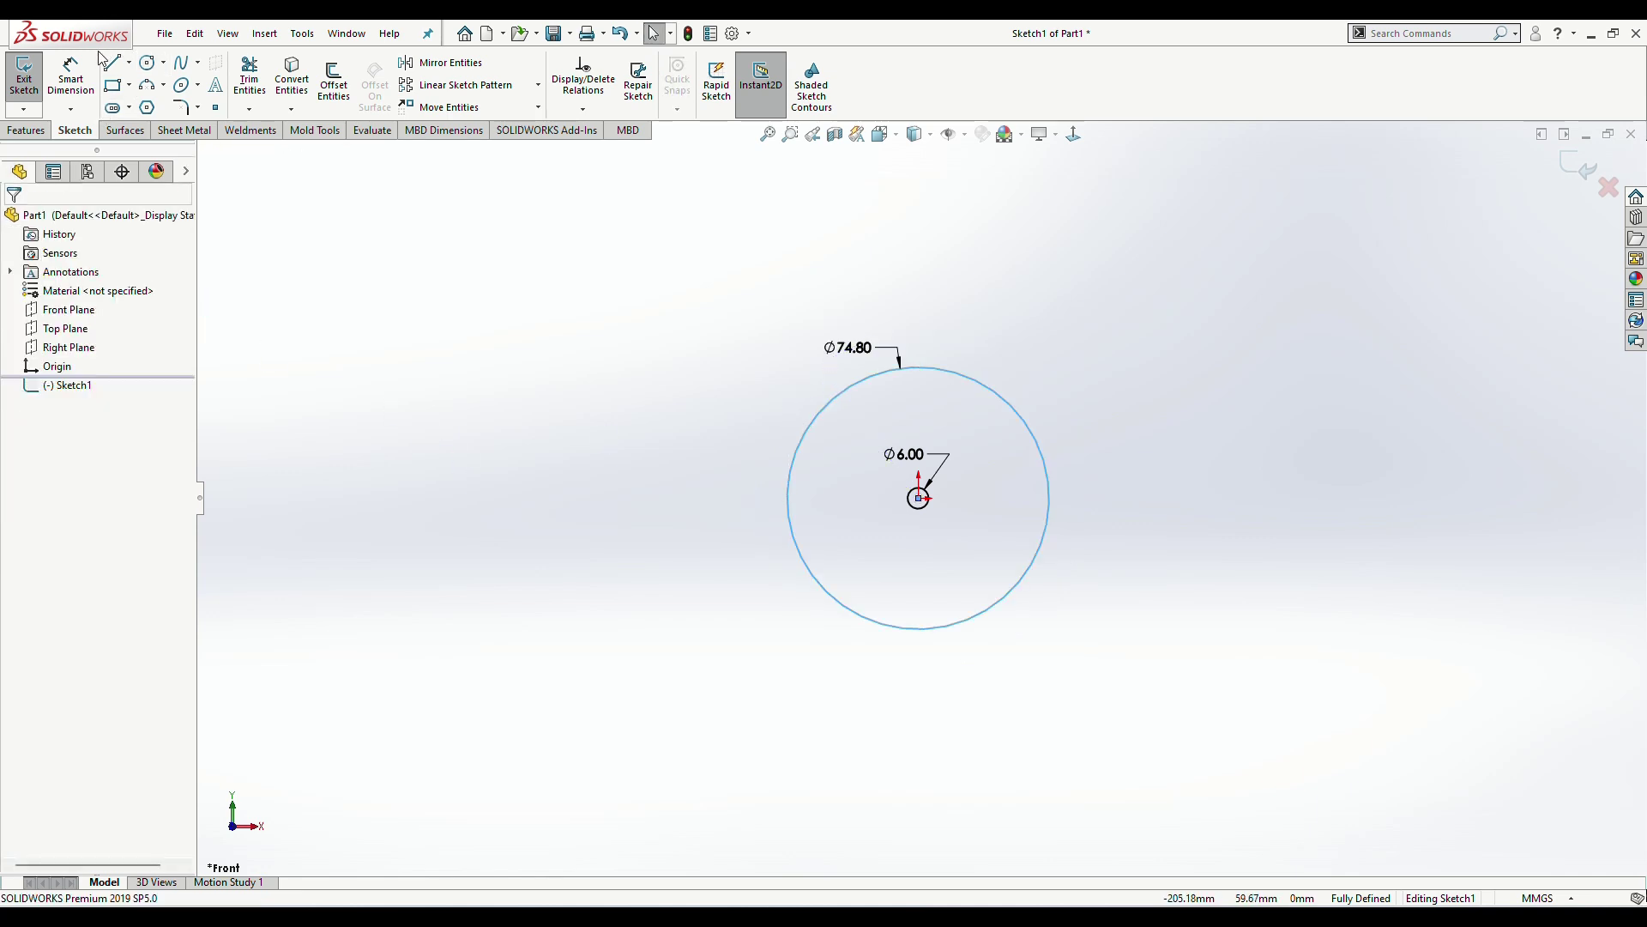
Step: Change the Ø6.00 dimension to 64 so the inner circle forms a thin ring
{"action": "left_click", "coordinate": [907, 453]}
{"action": "double_click", "coordinate": [908, 454]}
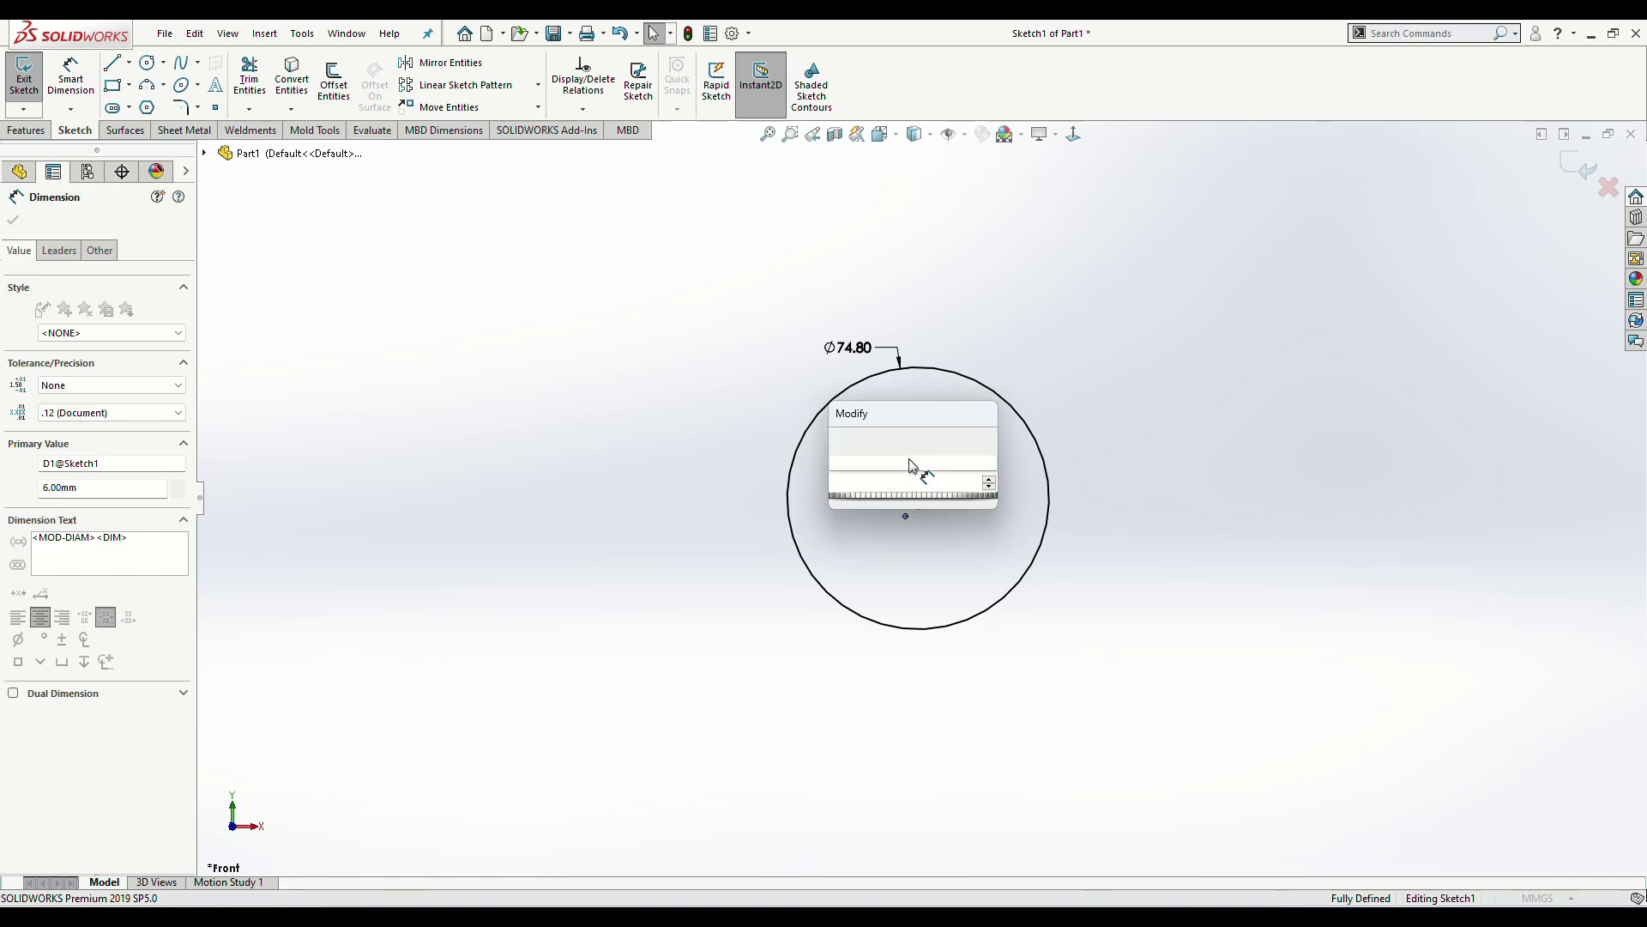
{"action": "type", "text": "64"}
{"action": "key", "text": "Return"}
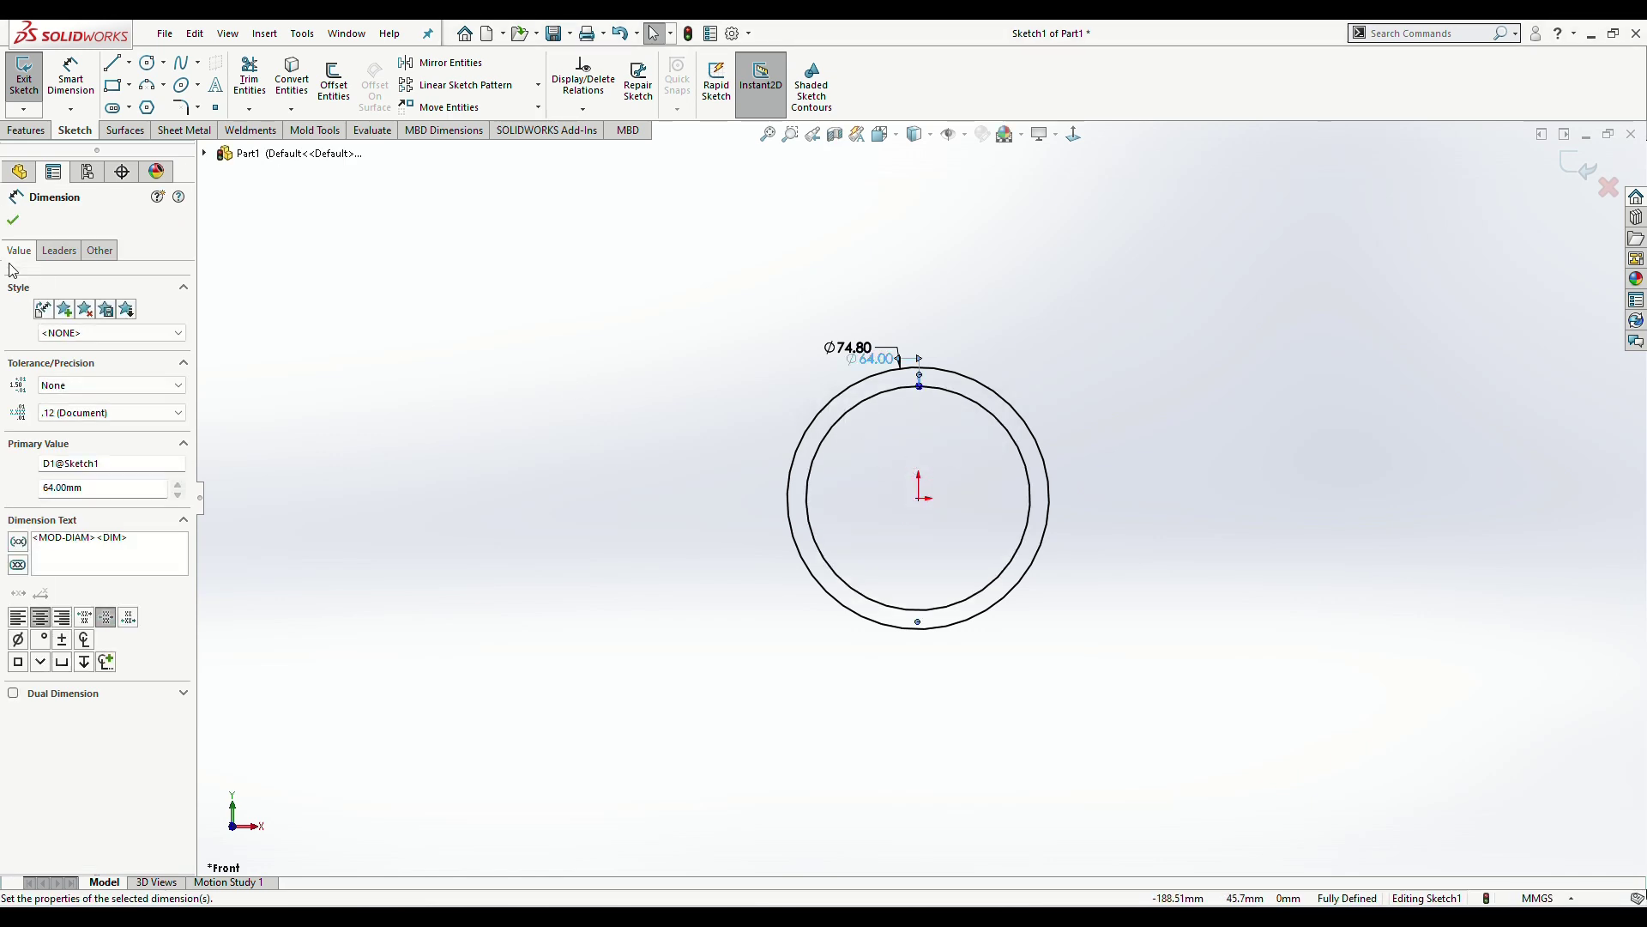
{"action": "left_click", "coordinate": [12, 222]}
{"action": "scroll", "coordinate": [882, 403], "scroll_direction": "down", "scroll_amount": 5}
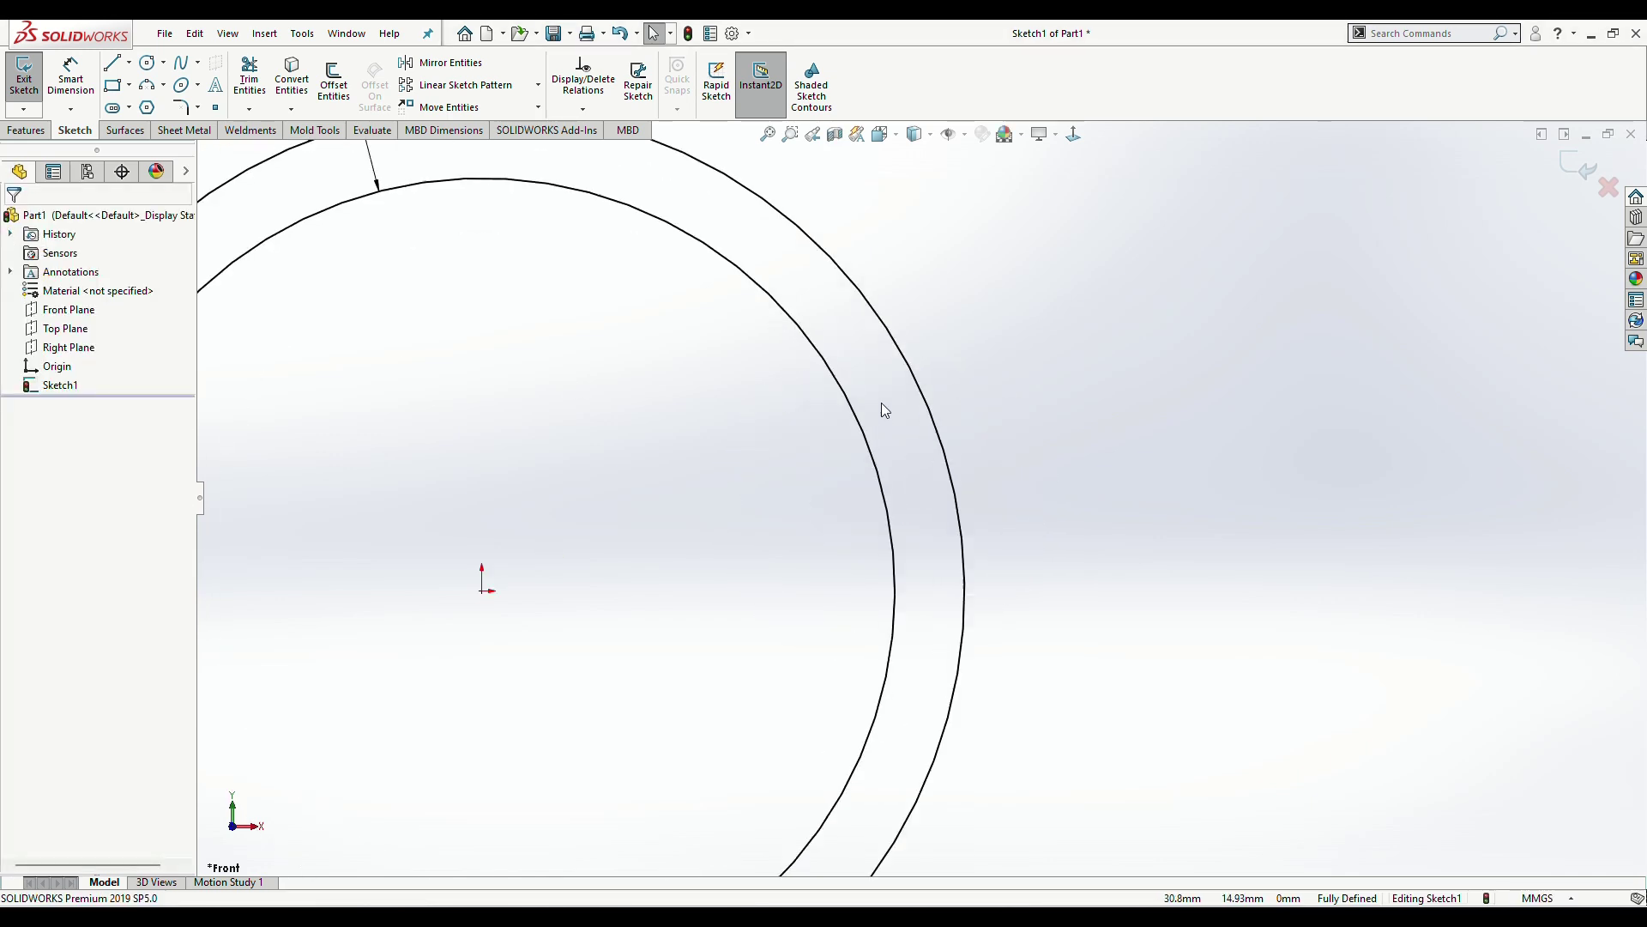
{"action": "scroll", "coordinate": [702, 381], "scroll_direction": "up", "scroll_amount": 3}
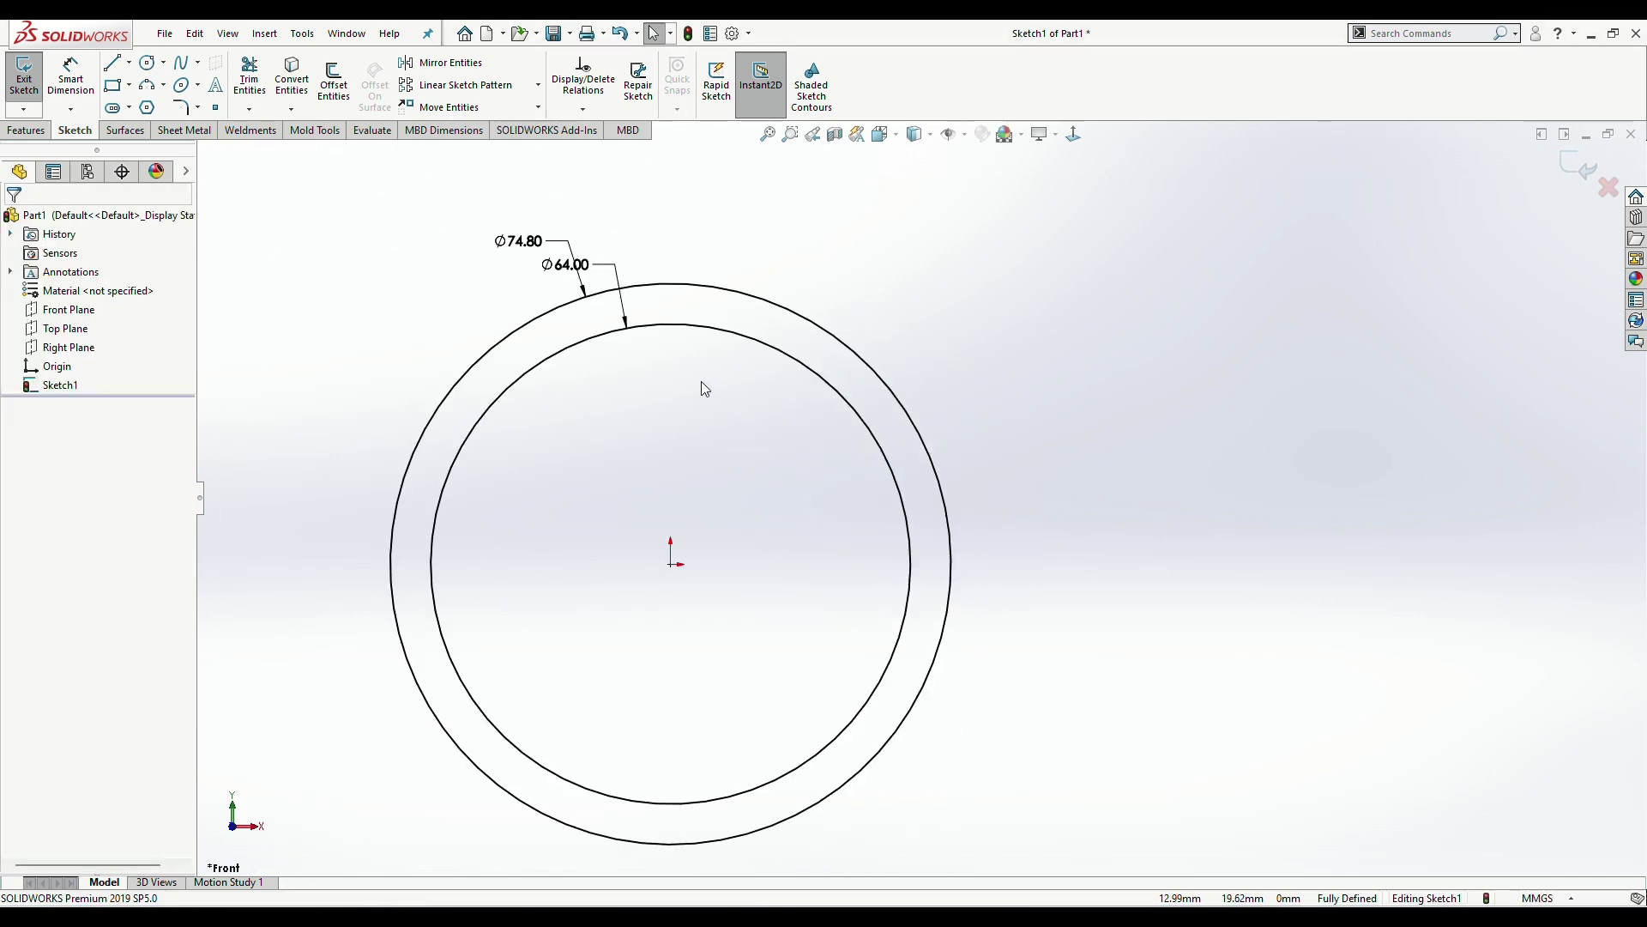
Step: Draw a vertical centerline from the outer circle's top quadrant to its bottom quadrant
{"action": "left_click", "coordinate": [128, 65]}
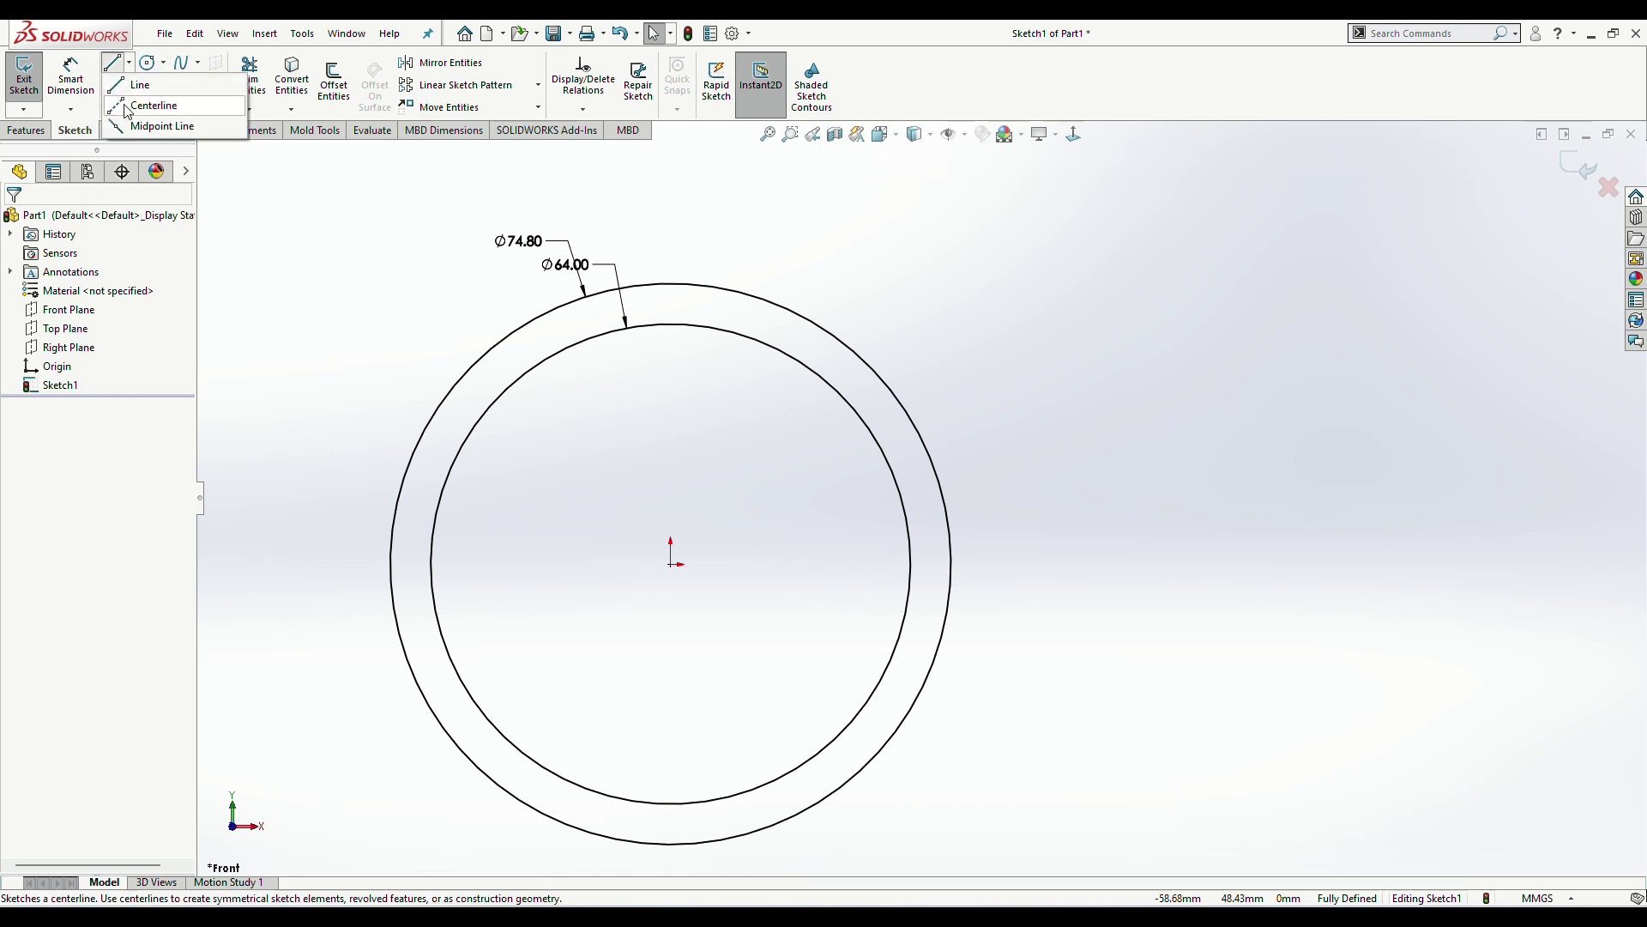
{"action": "left_click", "coordinate": [128, 112]}
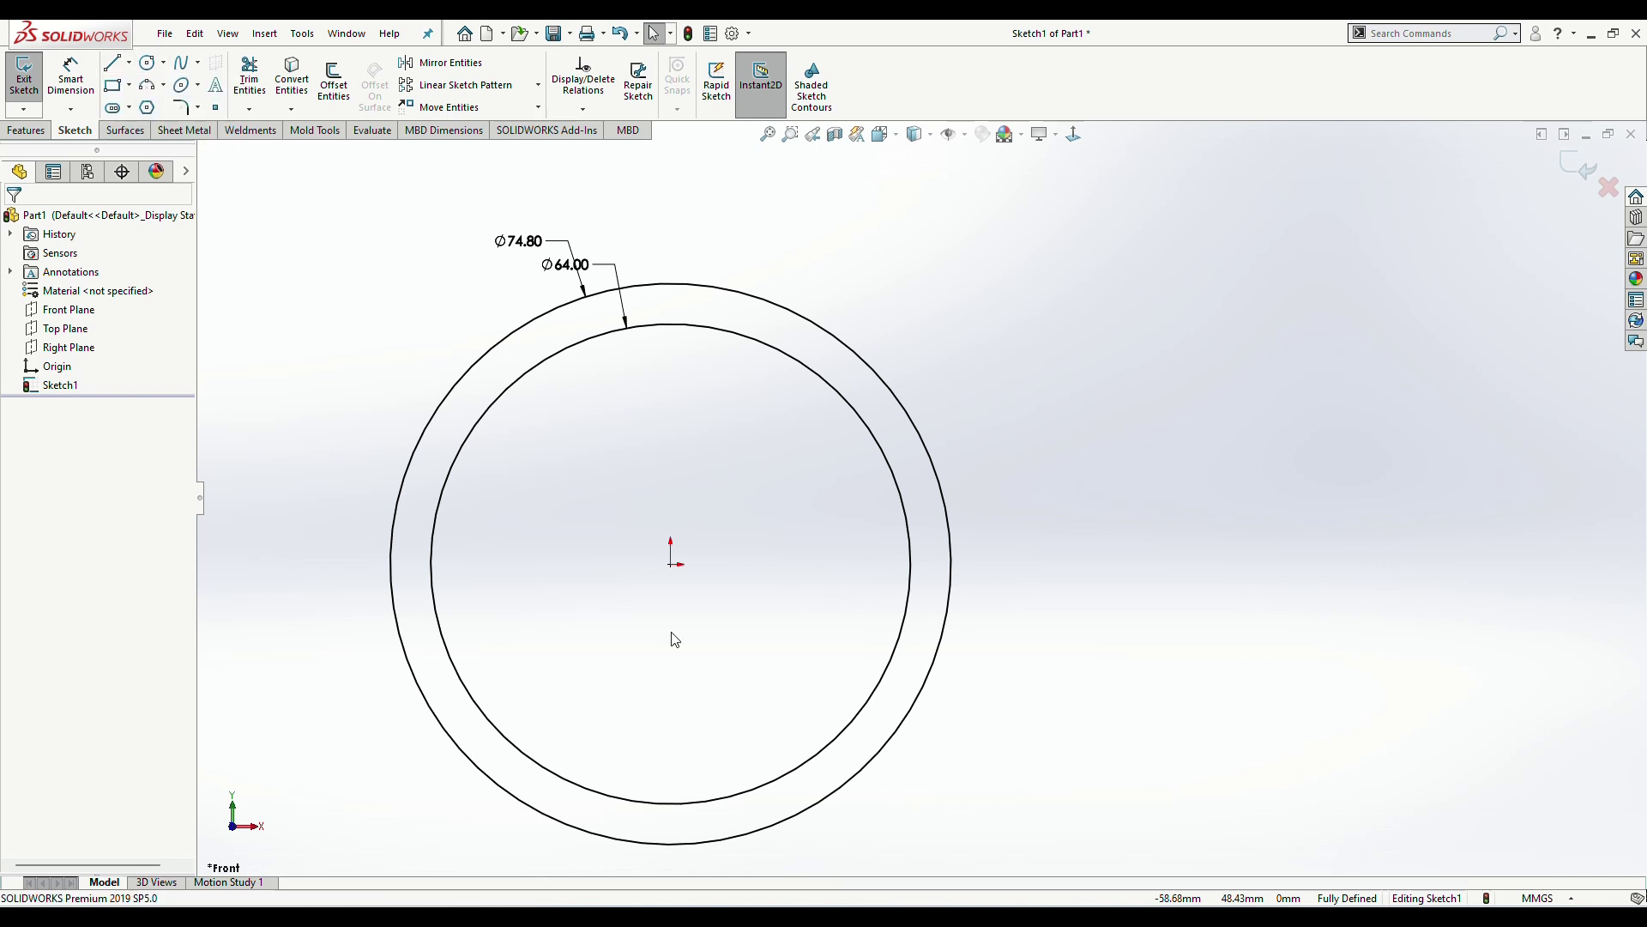
{"action": "left_click", "coordinate": [670, 284]}
{"action": "left_click", "coordinate": [671, 845]}
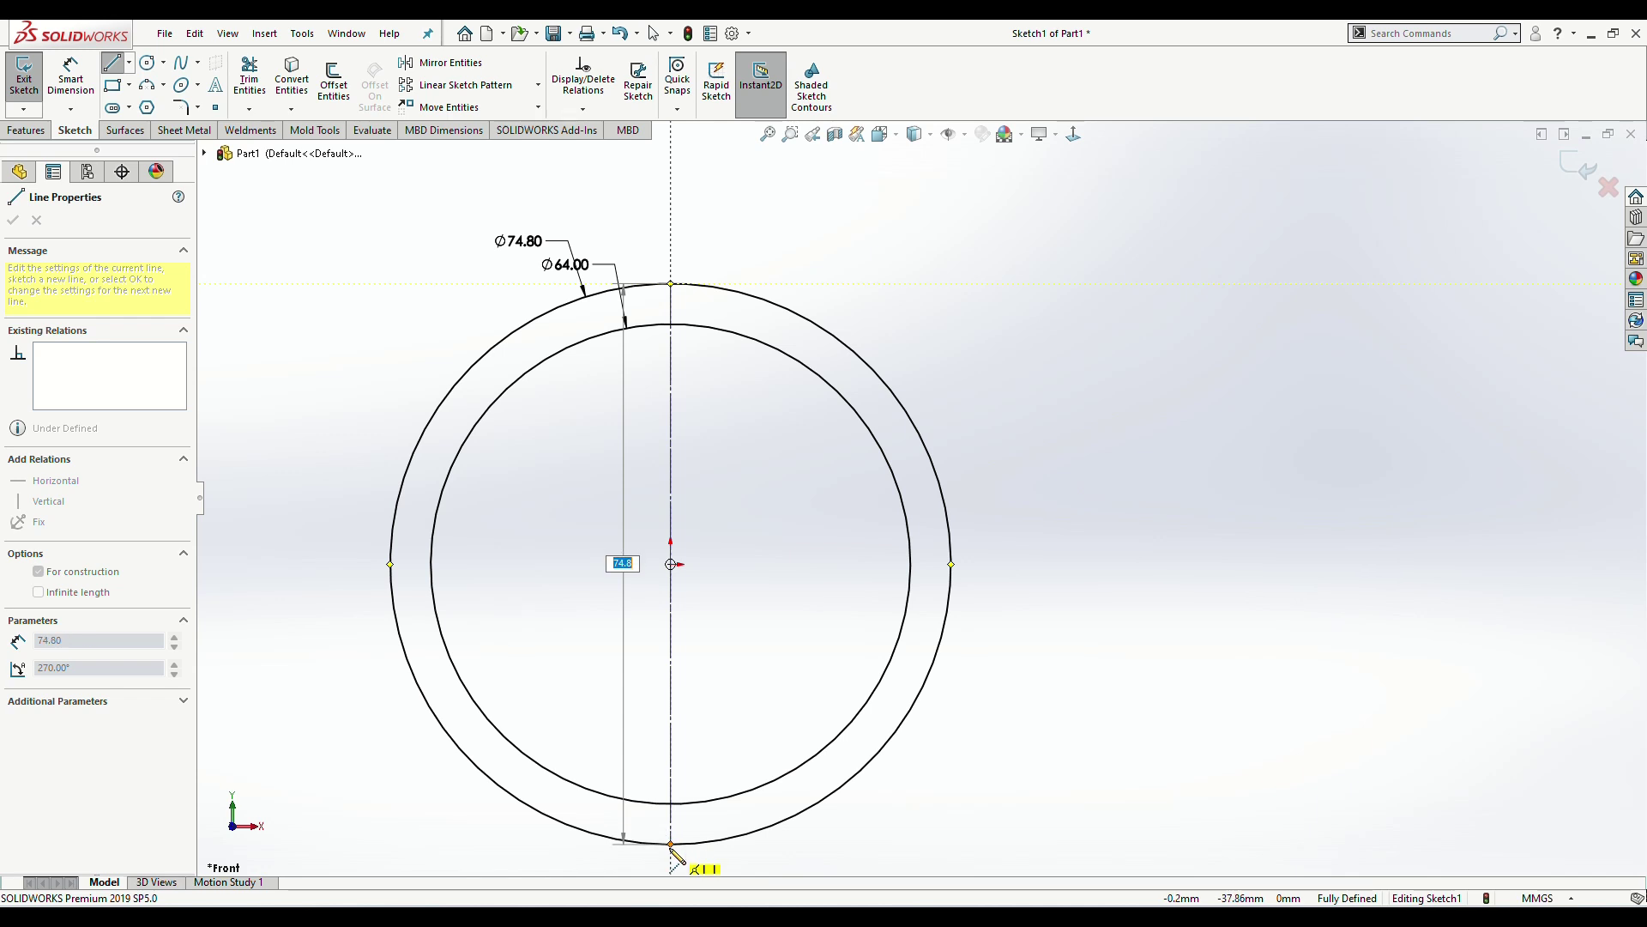
{"action": "key", "text": "Escape"}
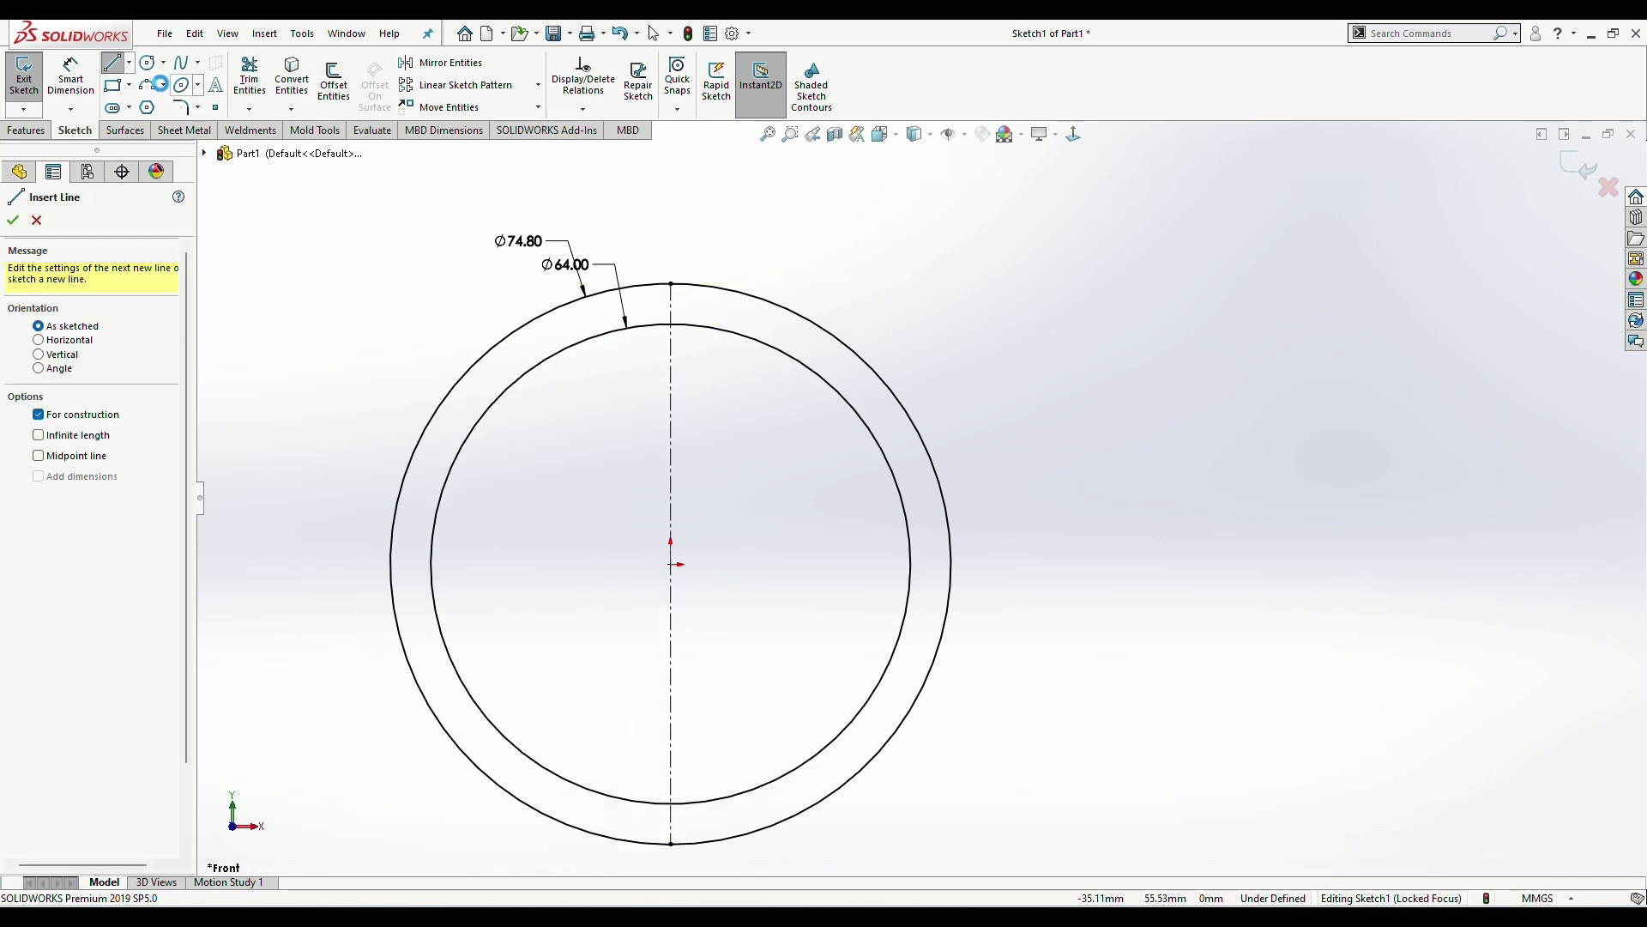
Step: Place a Ø15.87 circle on the ring's top, 8.85 mm right of the centerline
{"action": "key", "text": "Escape"}
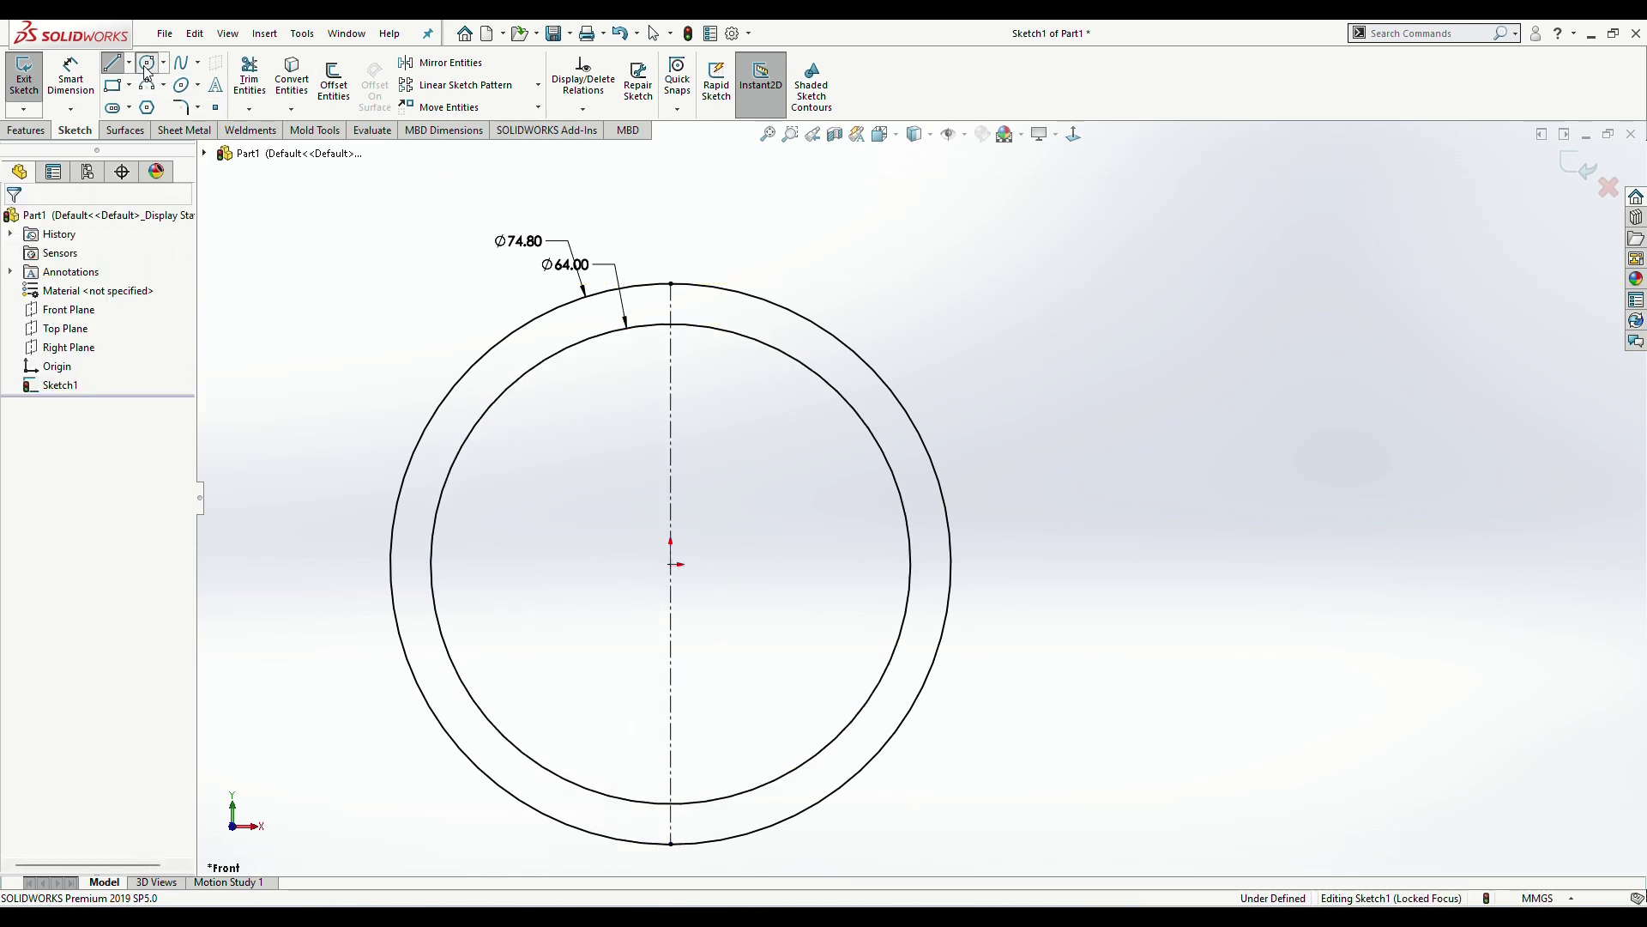
{"action": "left_click", "coordinate": [146, 67]}
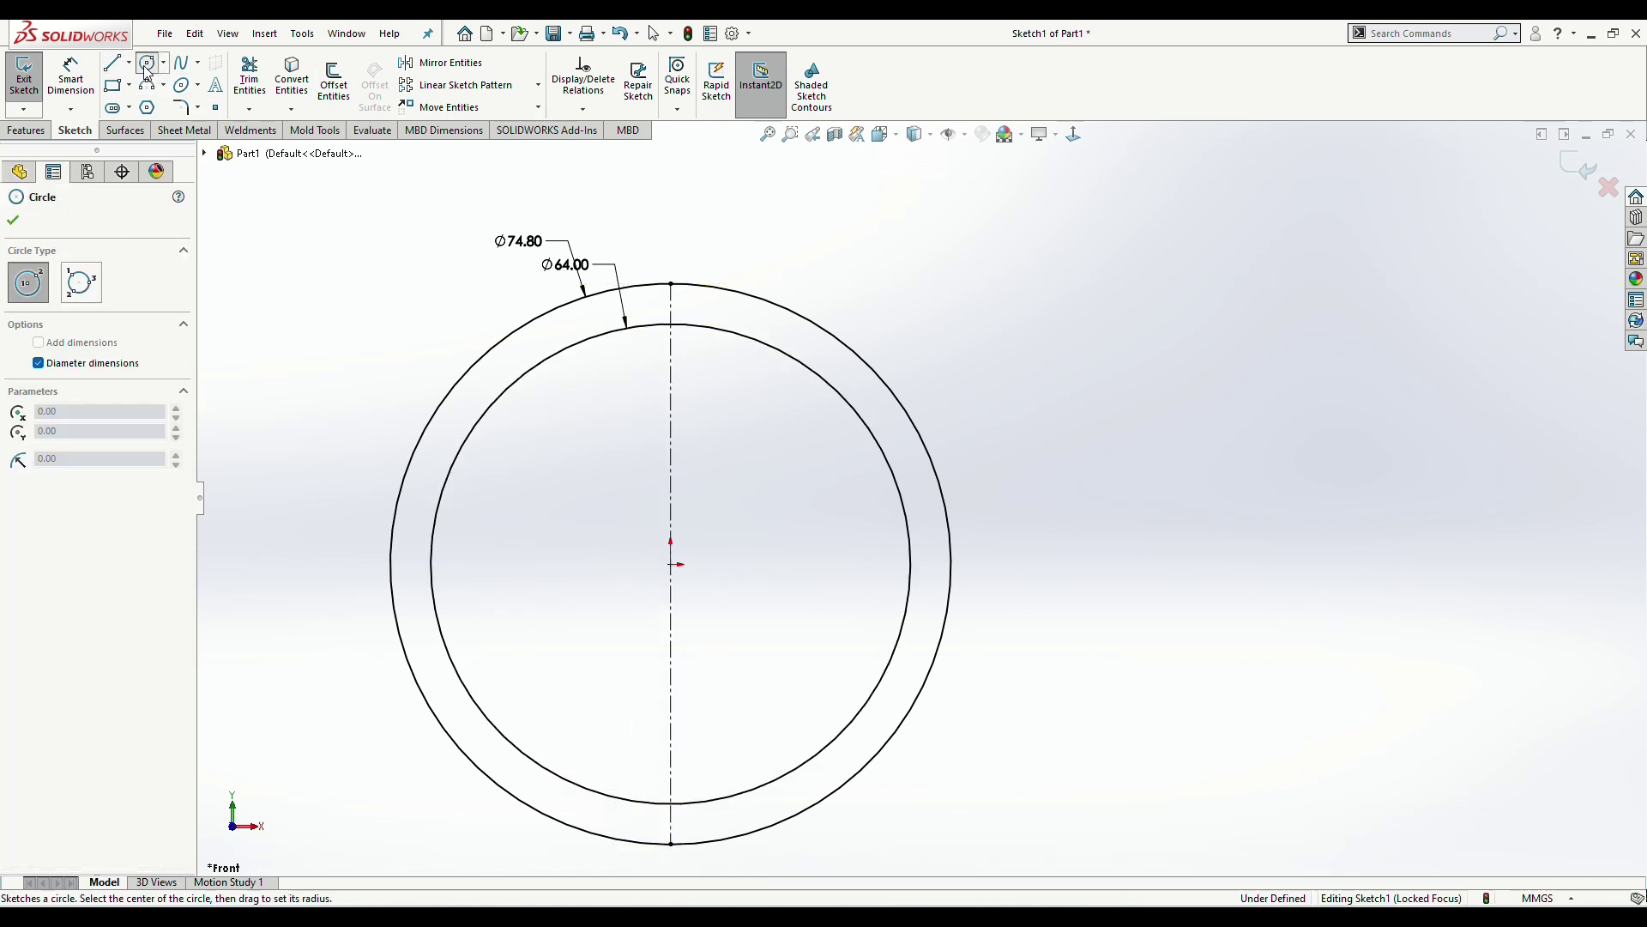
{"action": "left_click", "coordinate": [725, 318]}
{"action": "type", "text": "15.87"}
{"action": "key", "text": "Return"}
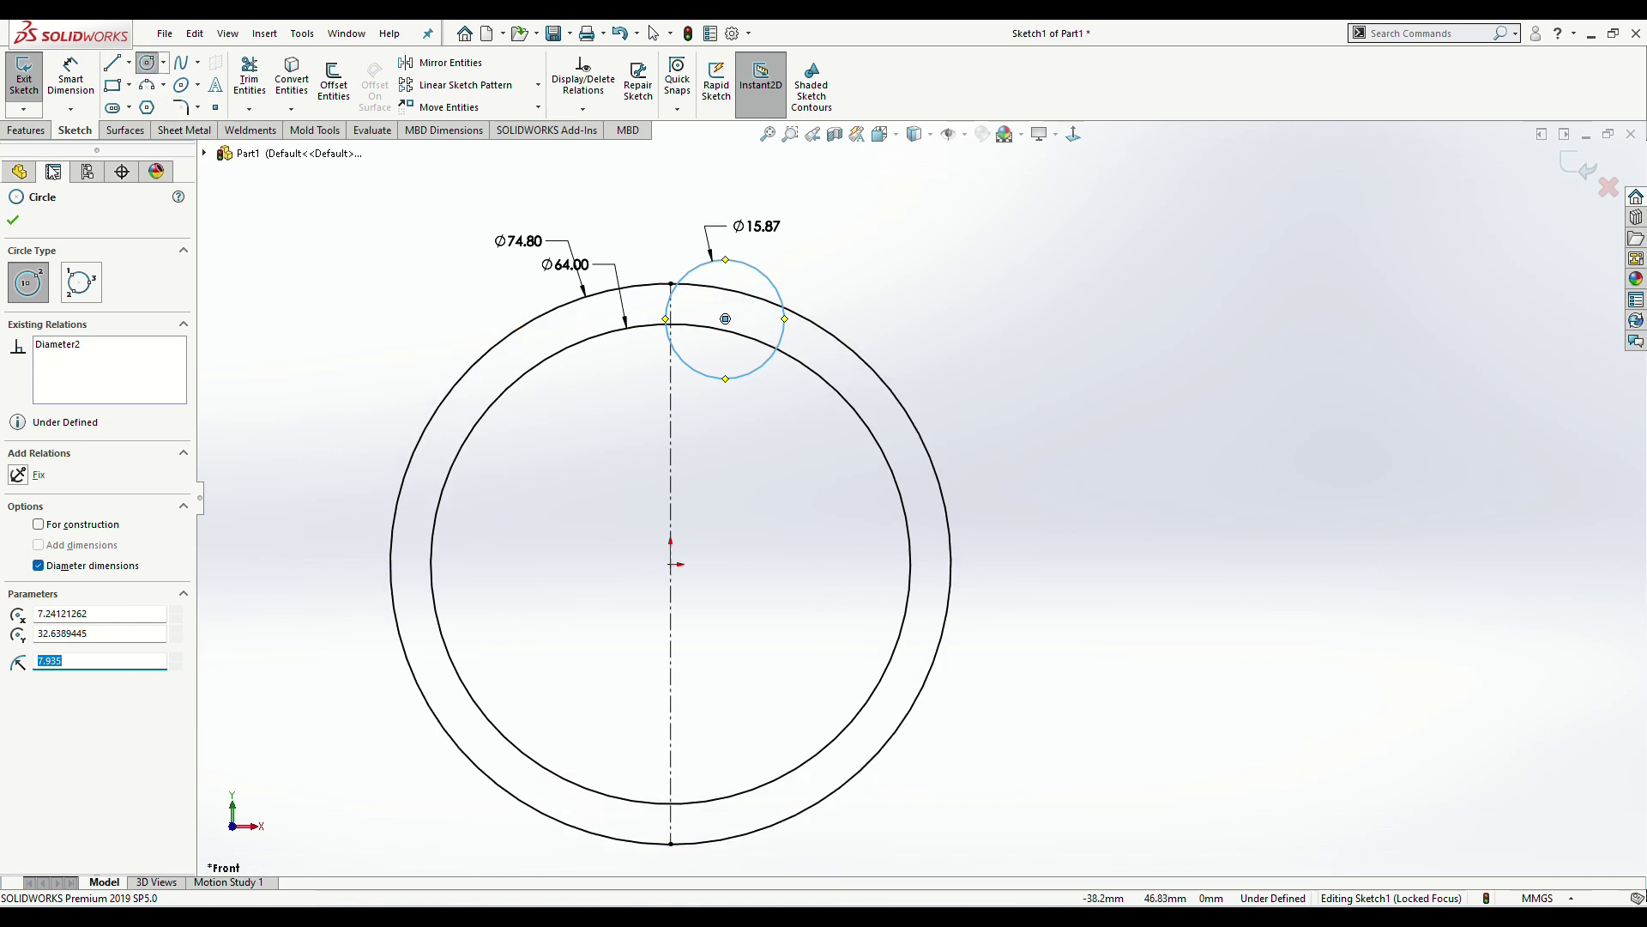
{"action": "left_click", "coordinate": [17, 220]}
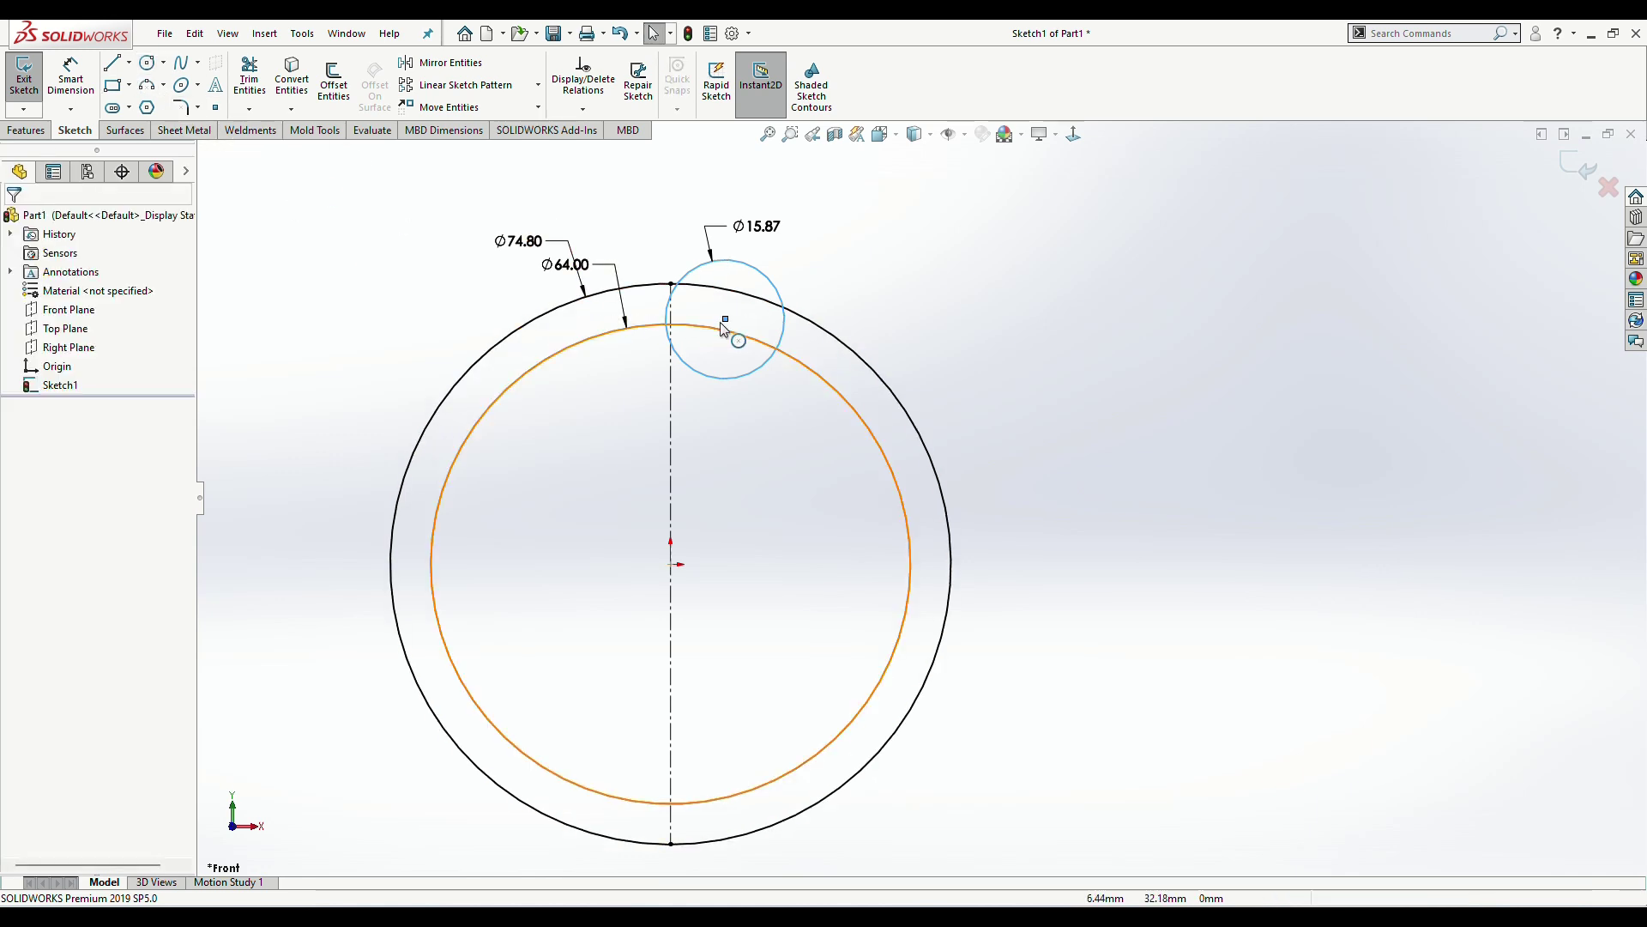
{"action": "left_click_drag", "start_coordinate": [726, 322], "coordinate": [747, 324]}
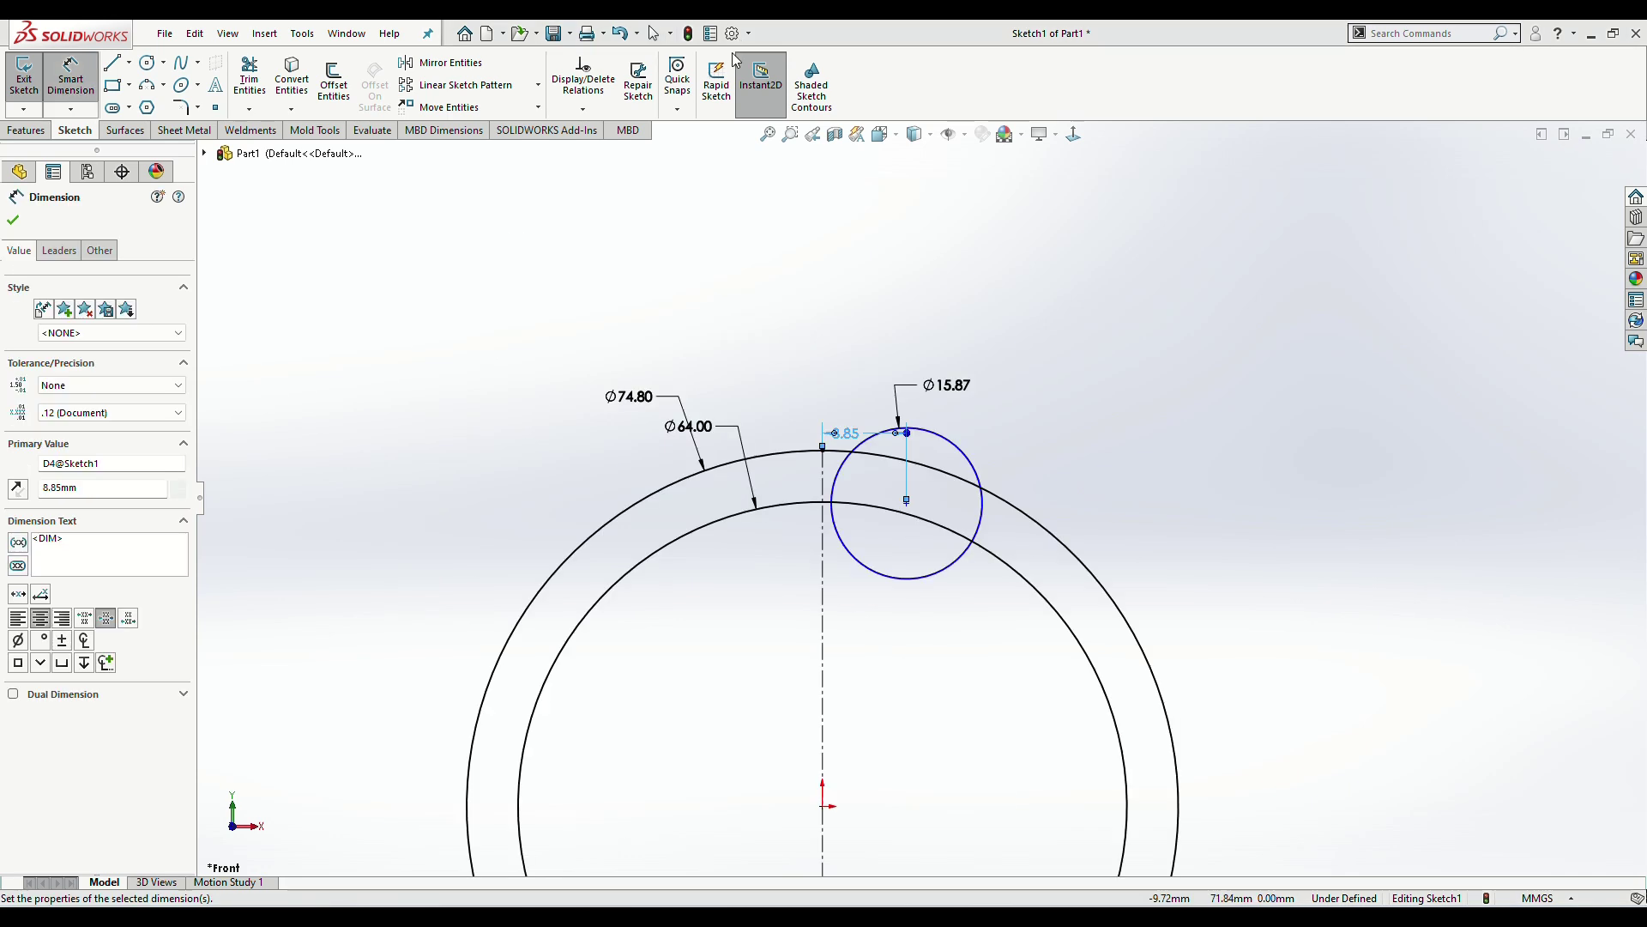
Step: Mirror the Ø15.87 circle across the vertical centerline
{"action": "left_click", "coordinate": [467, 67]}
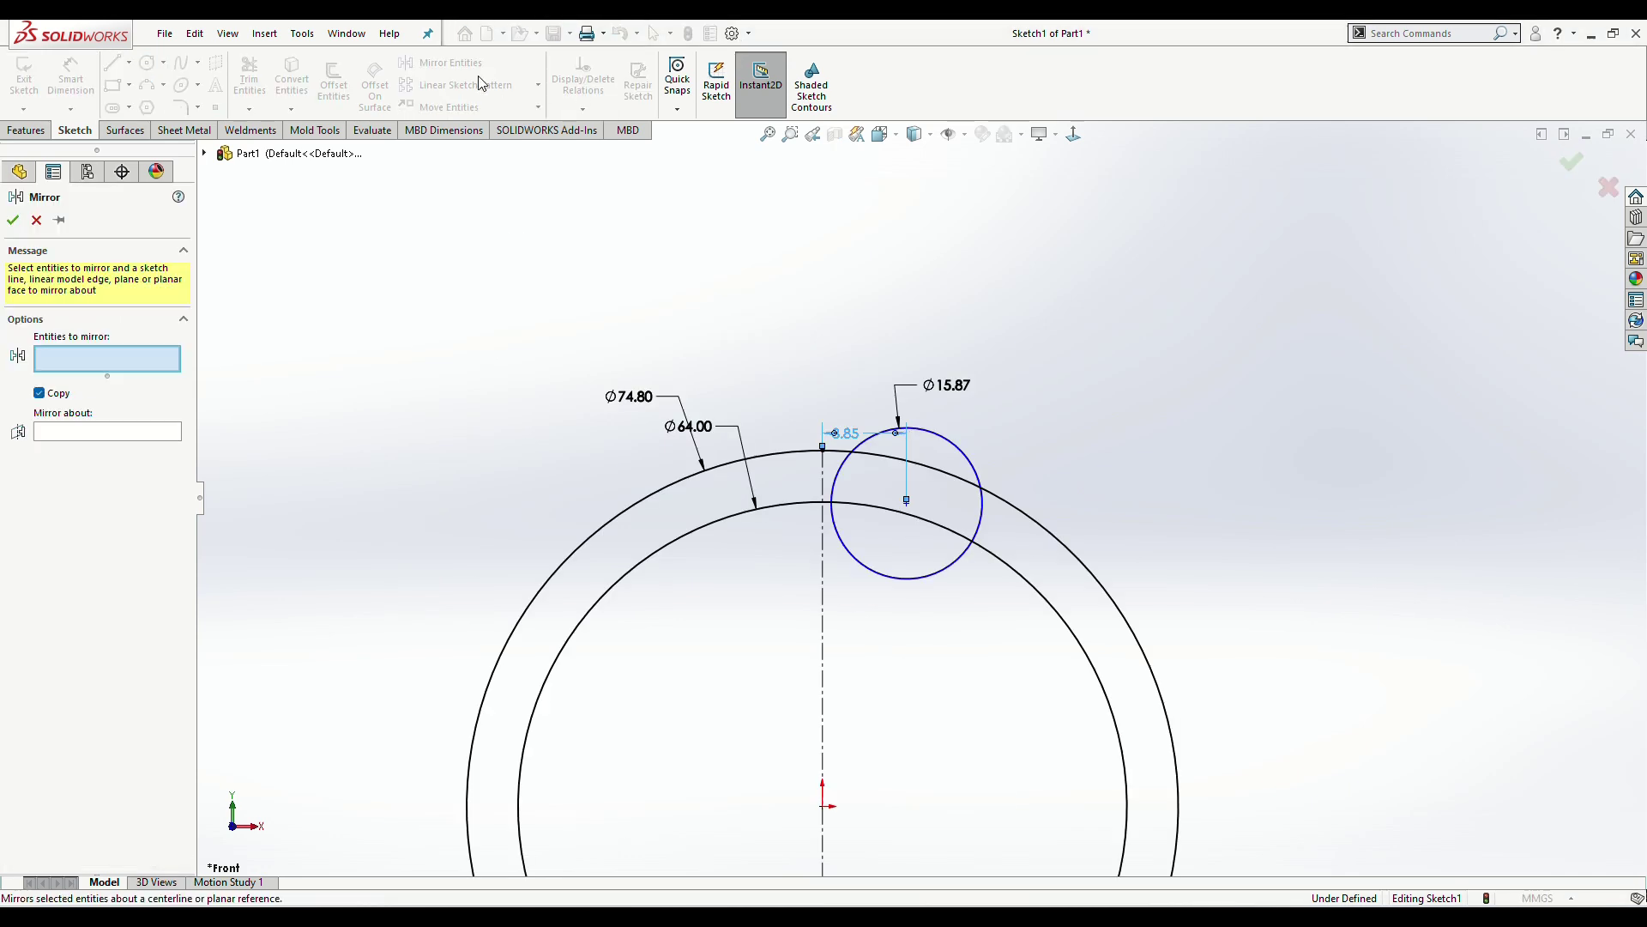
{"action": "left_click", "coordinate": [881, 447]}
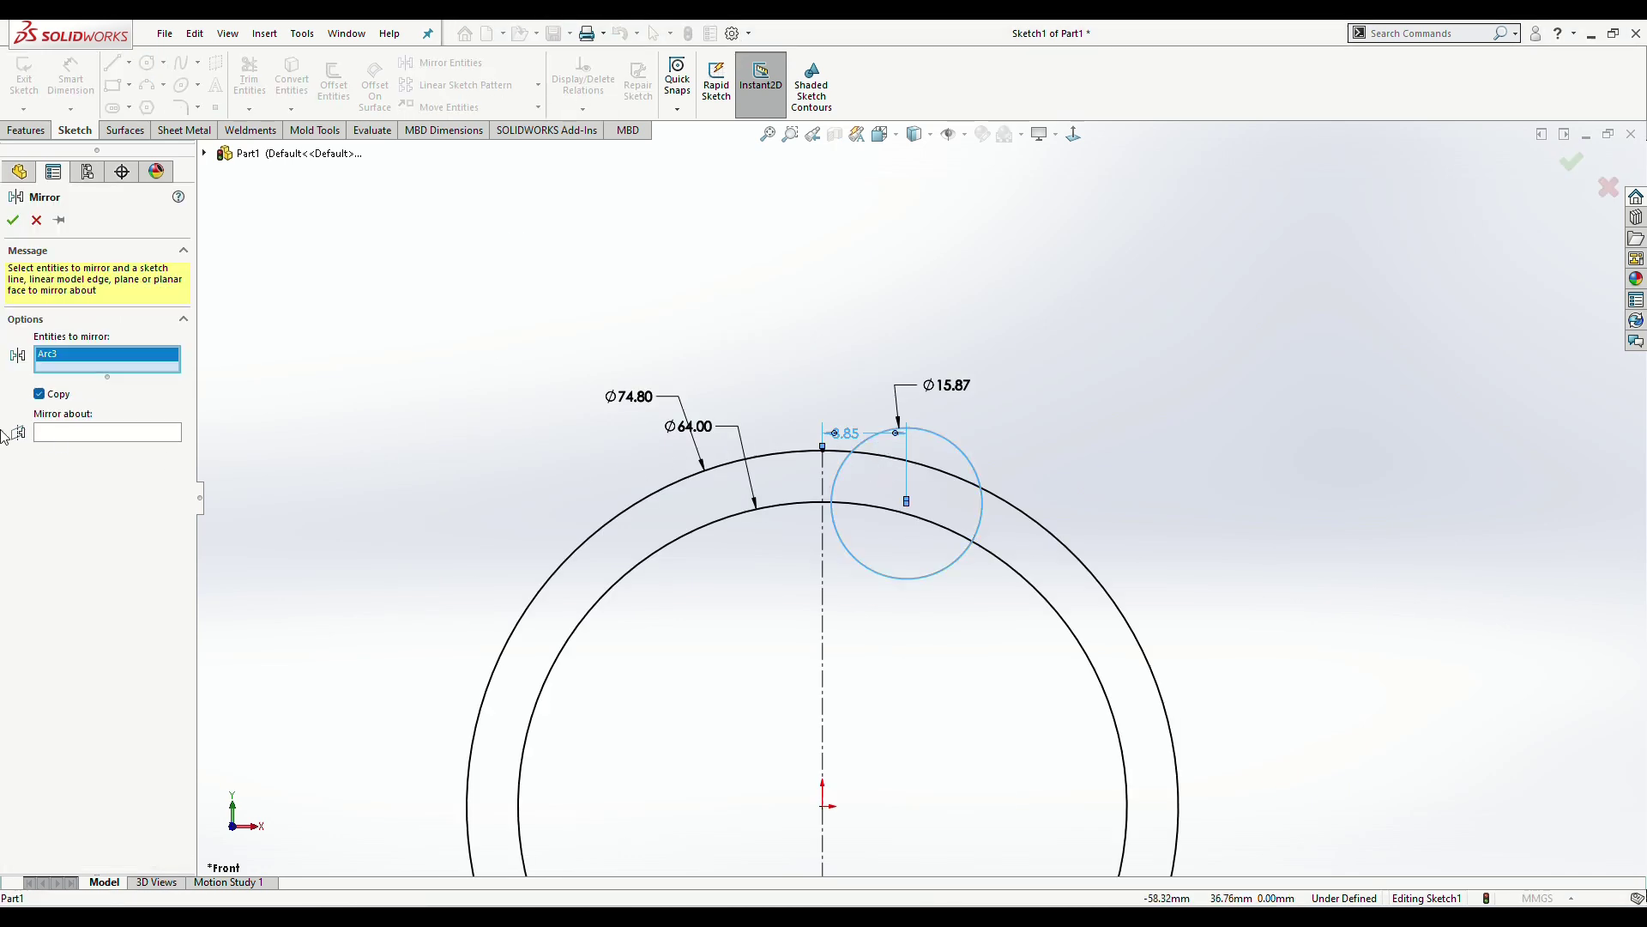
{"action": "left_click", "coordinate": [45, 435]}
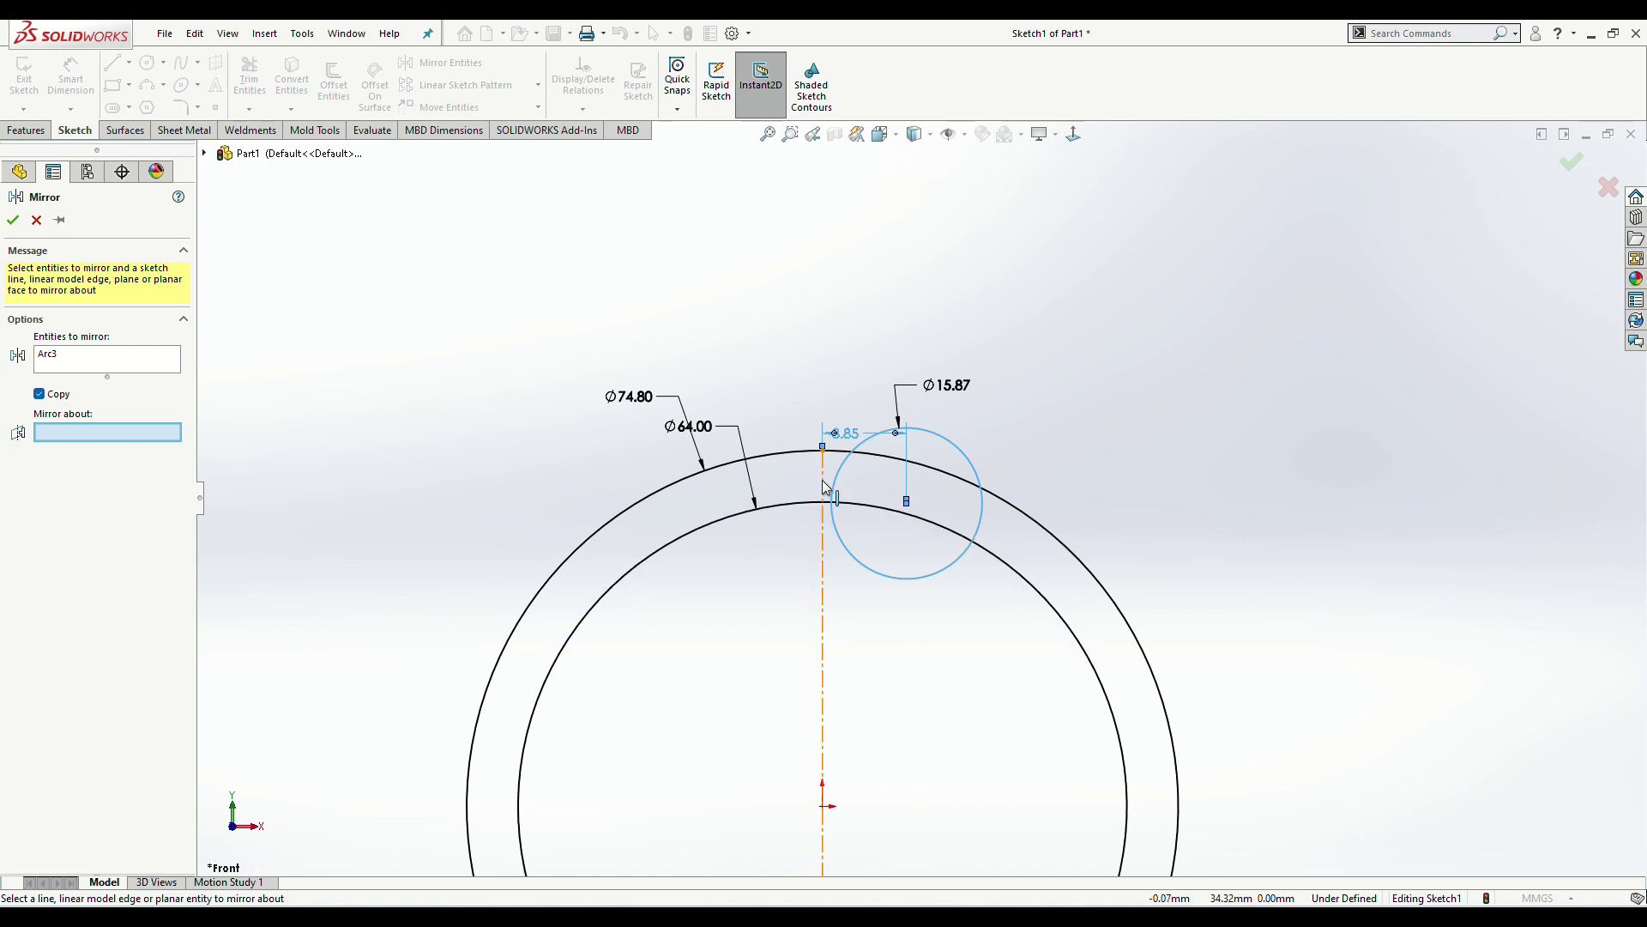
{"action": "left_click", "coordinate": [822, 508]}
{"action": "left_click", "coordinate": [12, 219]}
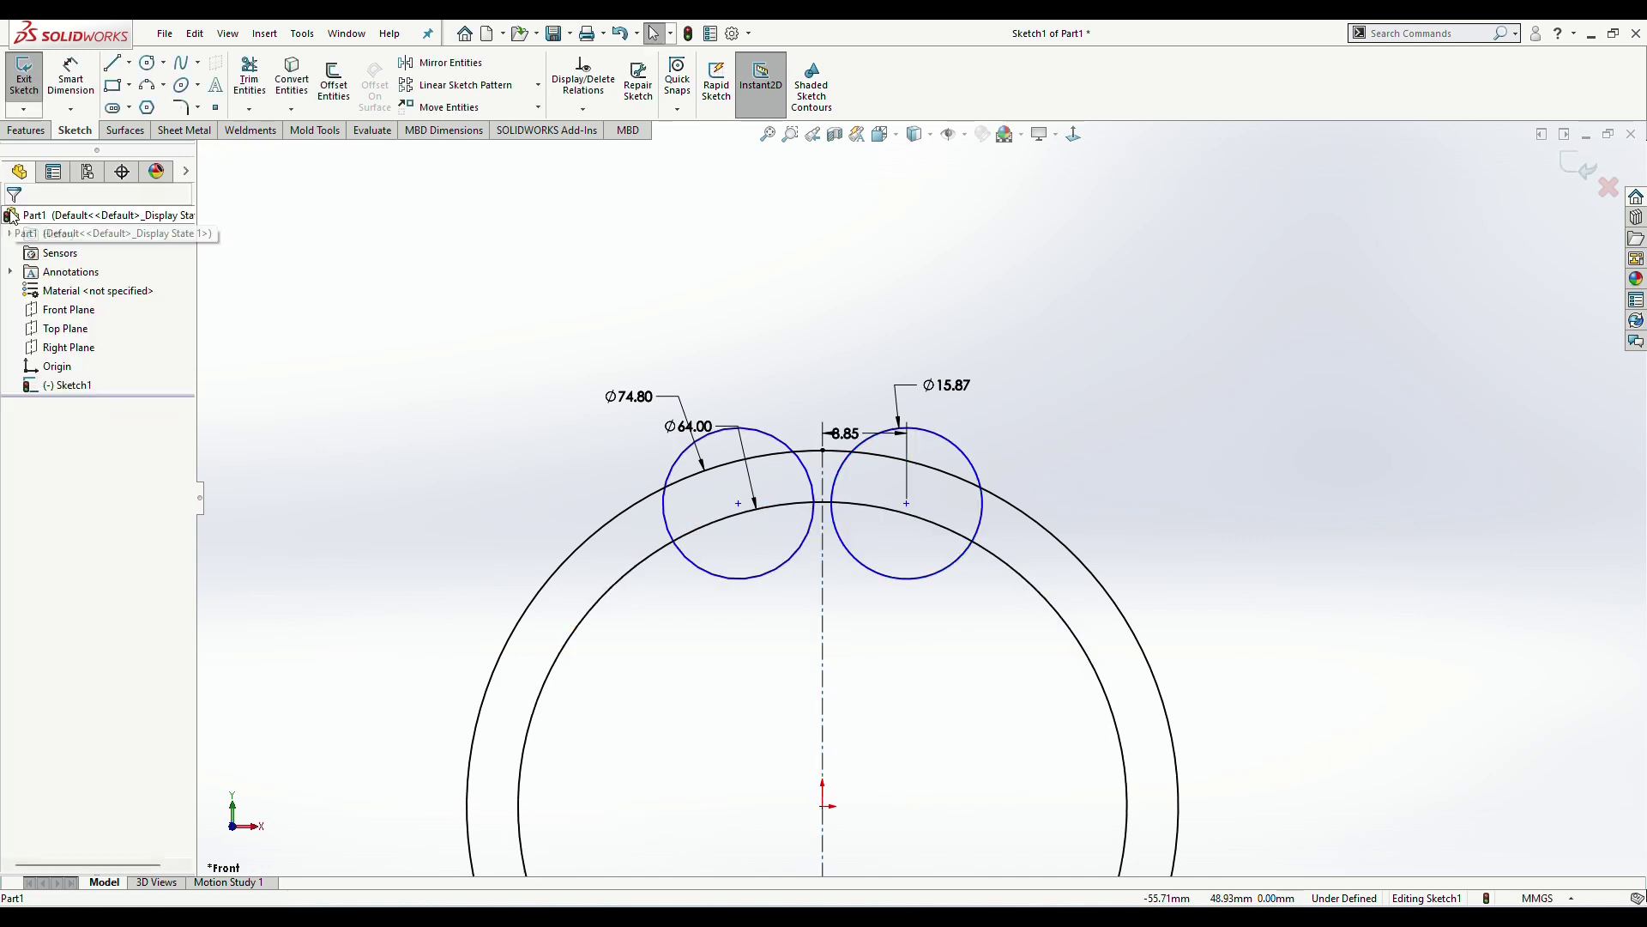
Step: Power-trim both Ø15.87 circles down to two flank arcs, undoing one mistaken trim
{"action": "left_click", "coordinate": [249, 81]}
{"action": "scroll", "coordinate": [930, 450], "scroll_direction": "down", "scroll_amount": 2}
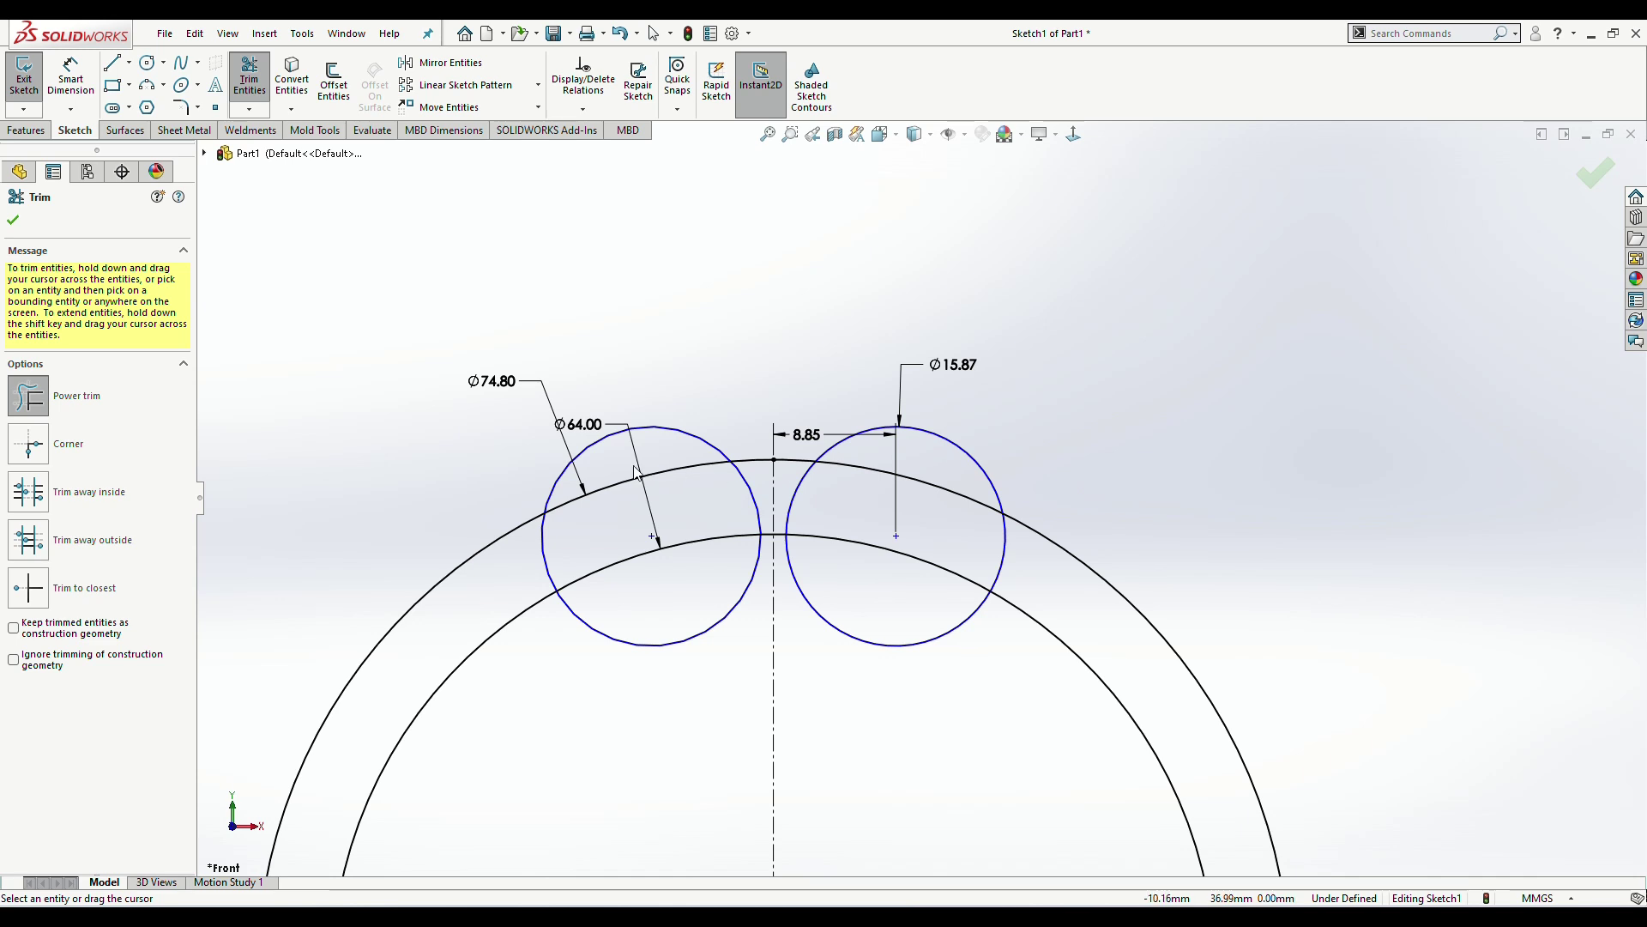
{"action": "left_click_drag", "start_coordinate": [642, 405], "coordinate": [612, 534]}
{"action": "left_click_drag", "start_coordinate": [638, 678], "coordinate": [944, 586]}
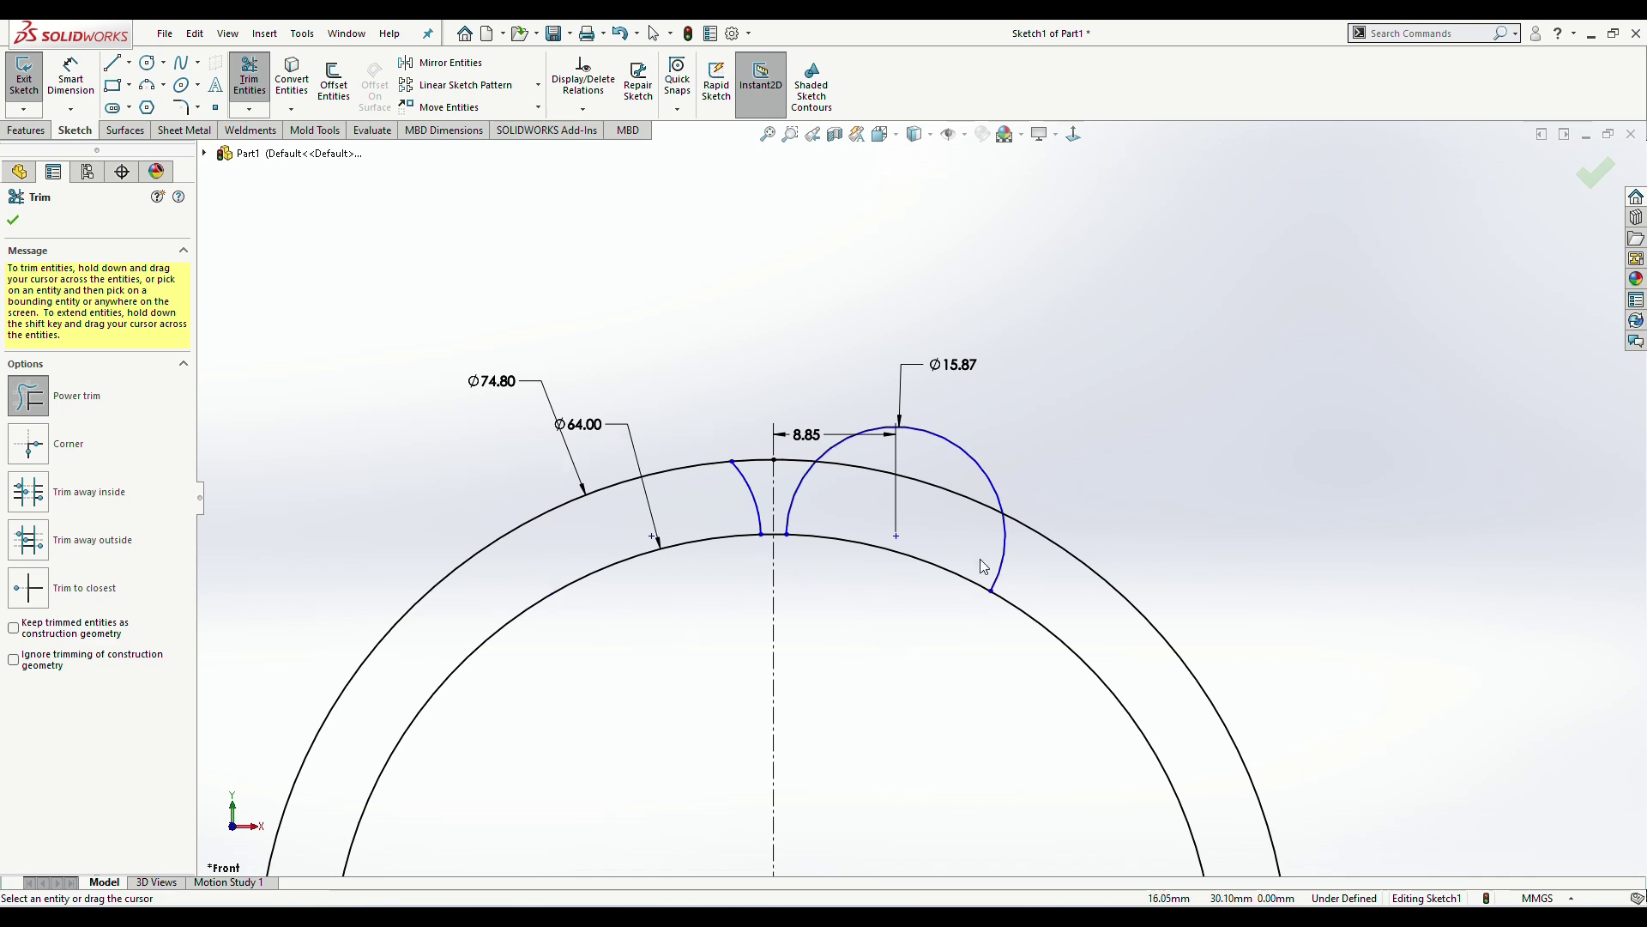
{"action": "key", "text": "ctrl+z"}
{"action": "scroll", "coordinate": [913, 536], "scroll_direction": "up", "scroll_amount": 3}
{"action": "scroll", "coordinate": [903, 537], "scroll_direction": "down", "scroll_amount": 6}
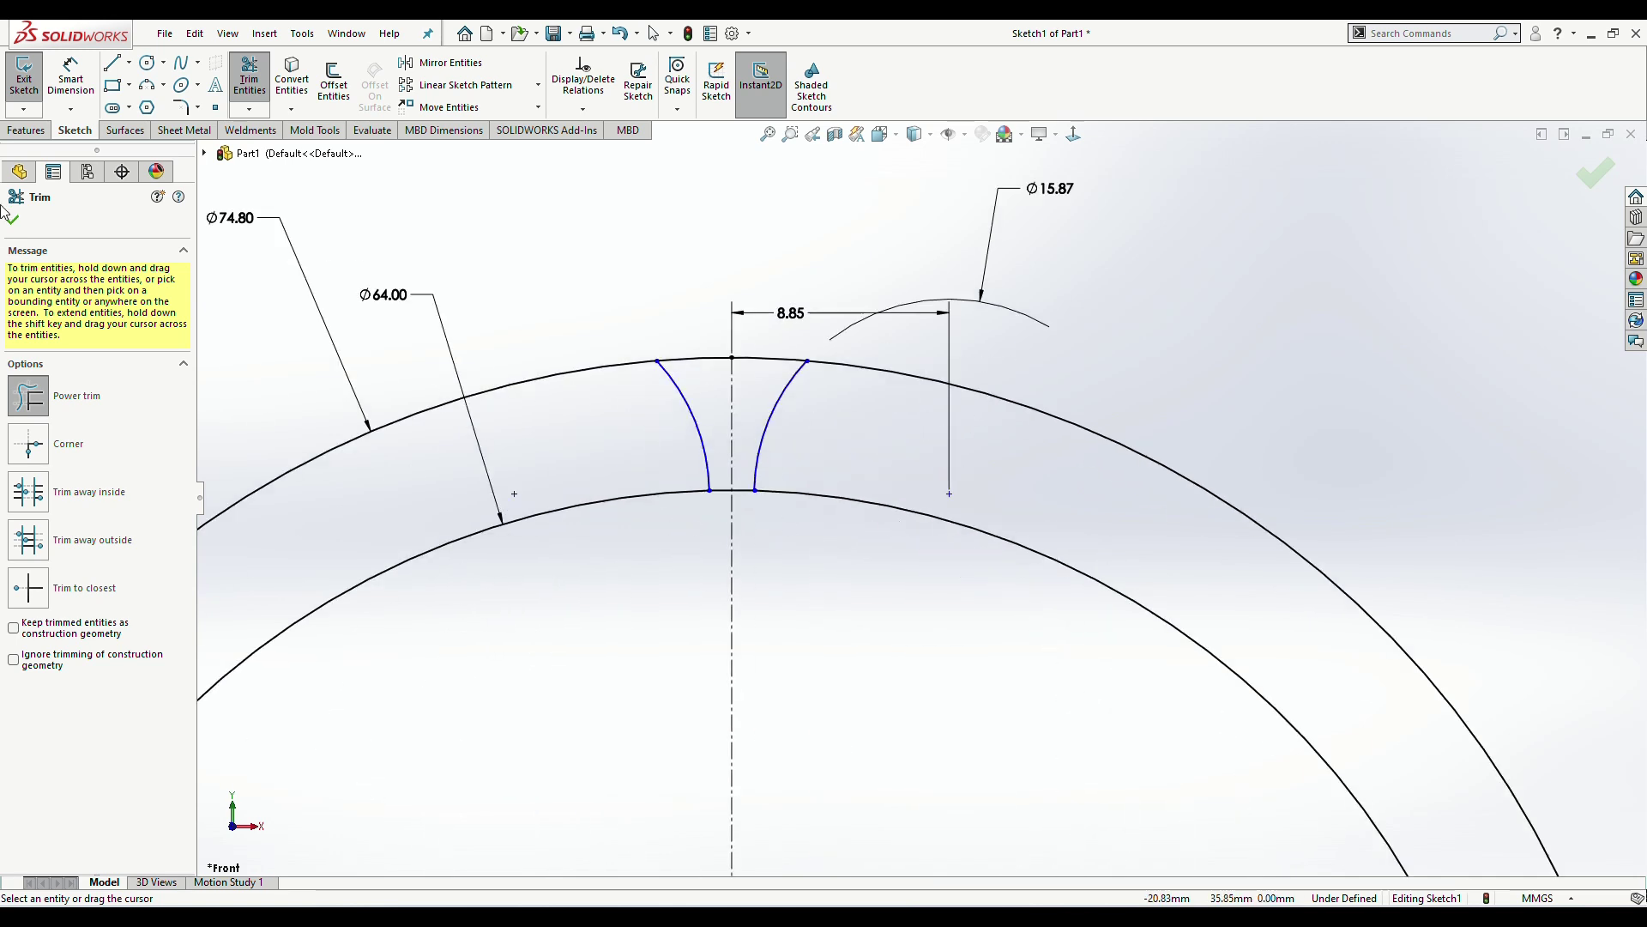
{"action": "left_click", "coordinate": [13, 223]}
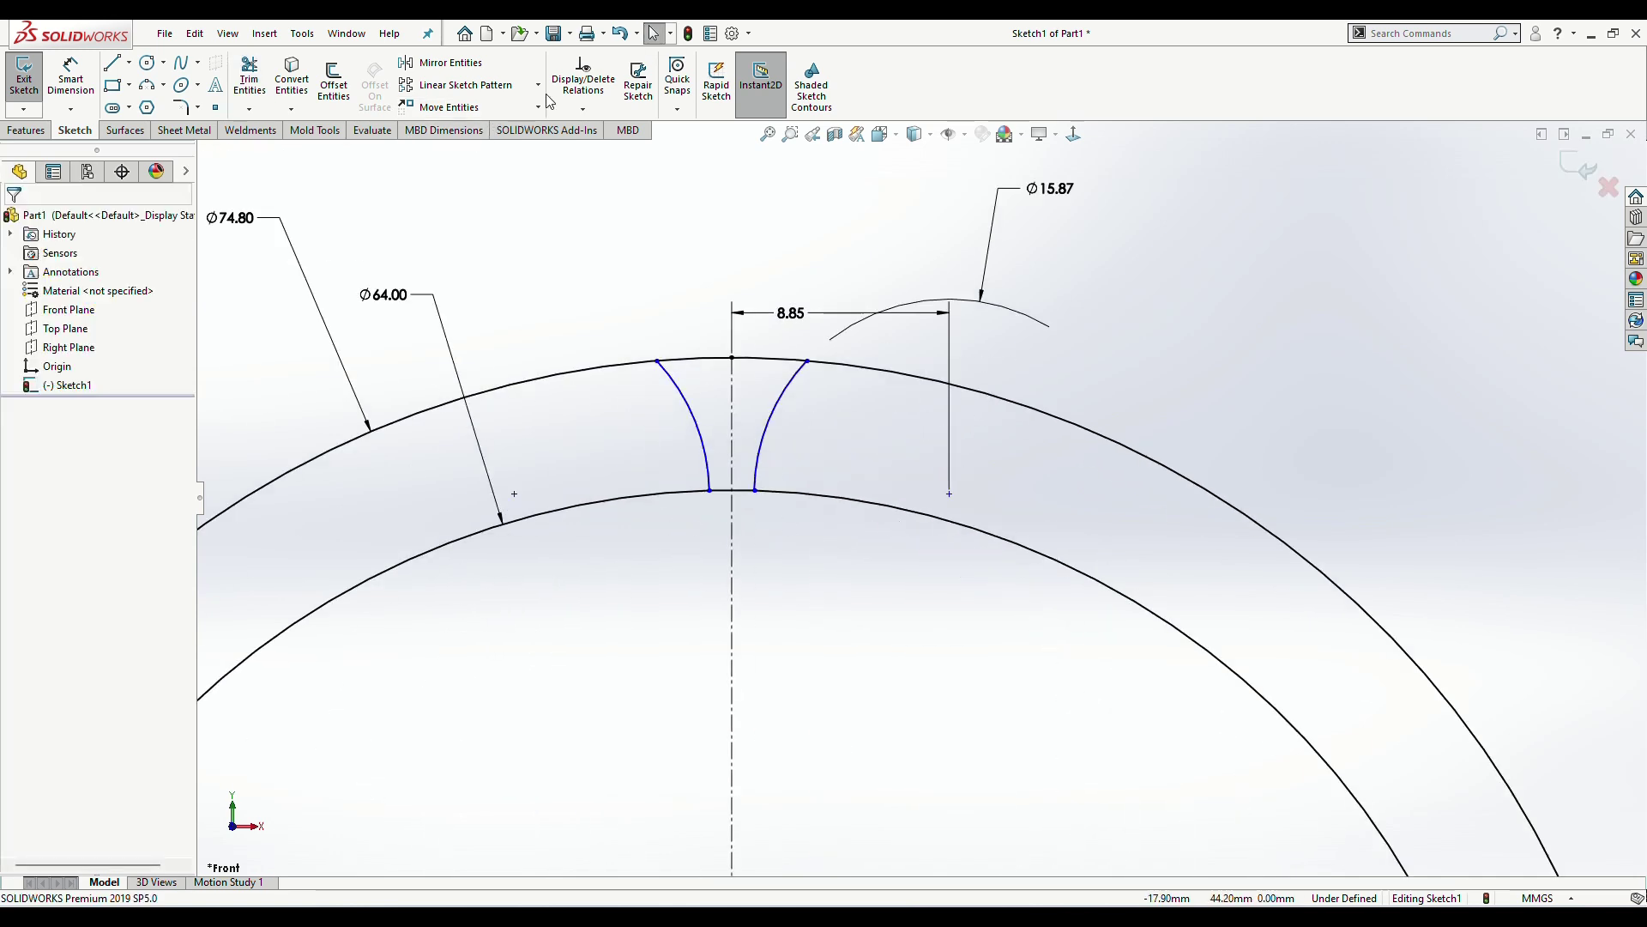
Step: Start a circular sketch pattern, clear the wrong preselection and pick the right tooth arc
{"action": "left_click", "coordinate": [538, 84]}
{"action": "left_click", "coordinate": [513, 128]}
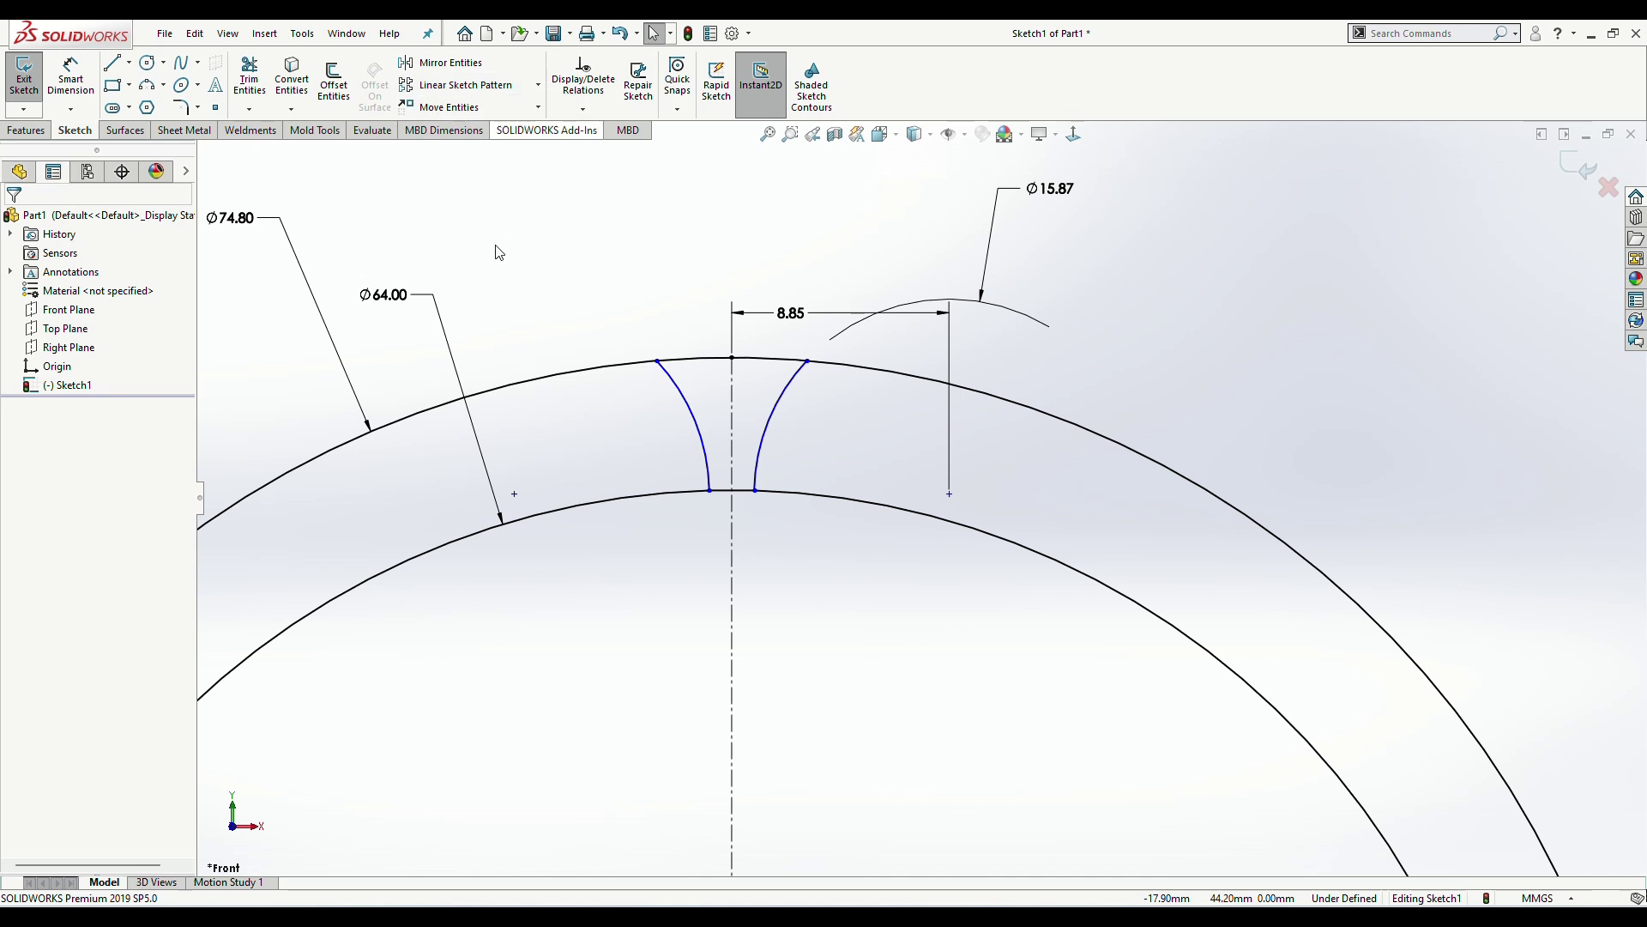
{"action": "left_click", "coordinate": [446, 413]}
{"action": "left_click", "coordinate": [54, 571]}
{"action": "right_click", "coordinate": [64, 570]}
{"action": "left_click", "coordinate": [96, 582]}
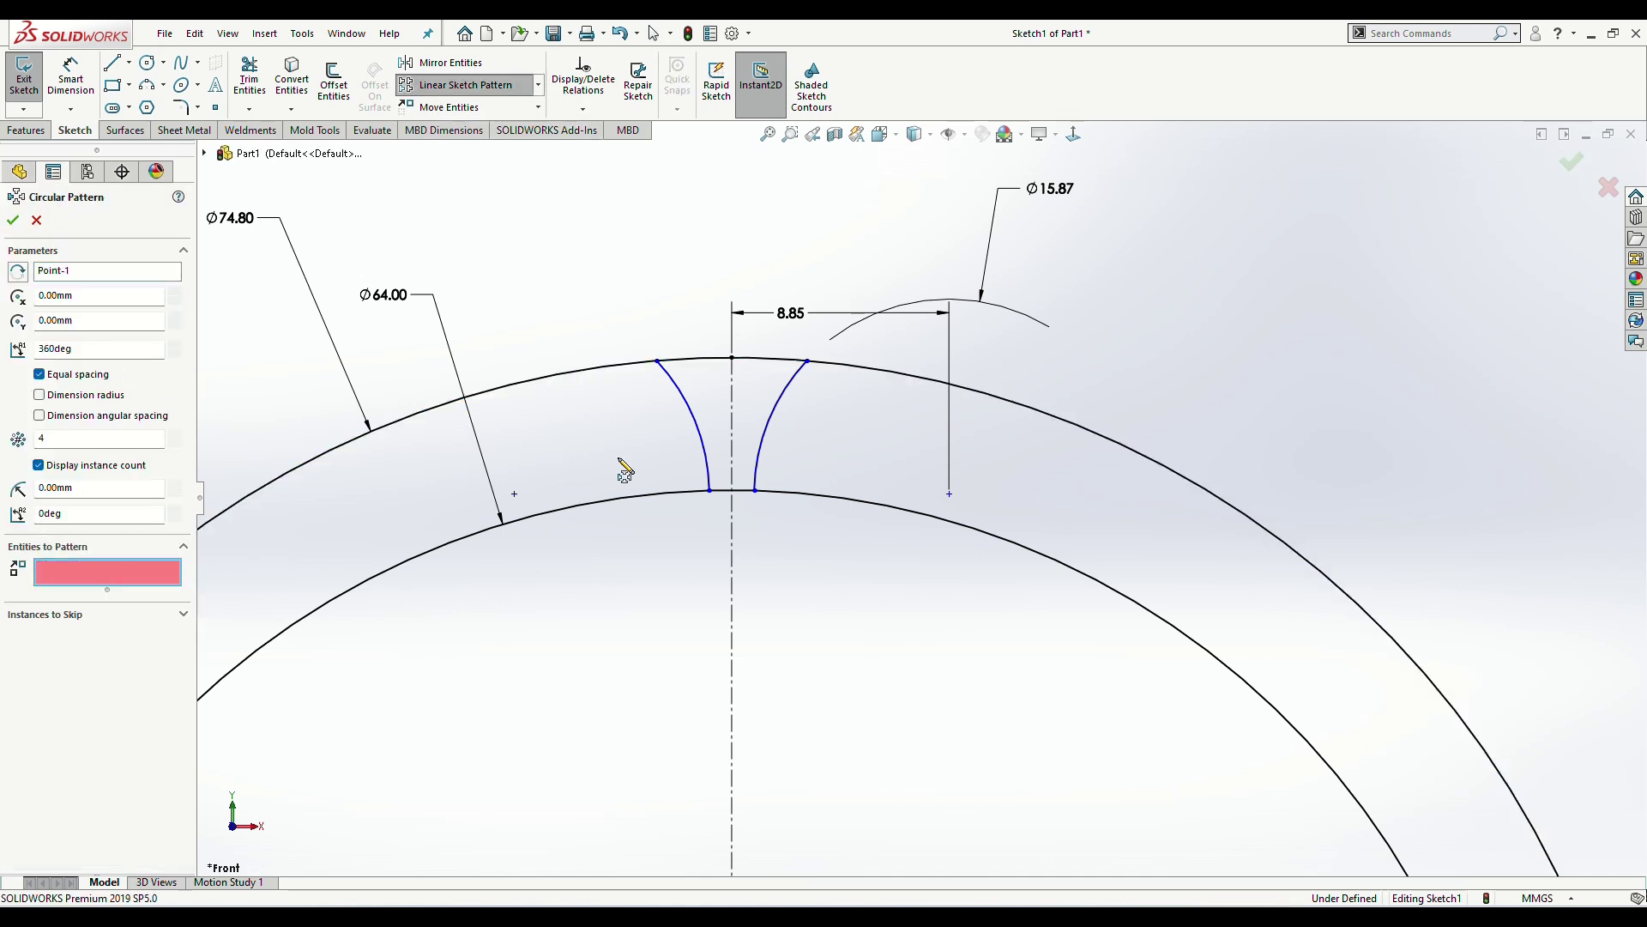
{"action": "left_click", "coordinate": [764, 436]}
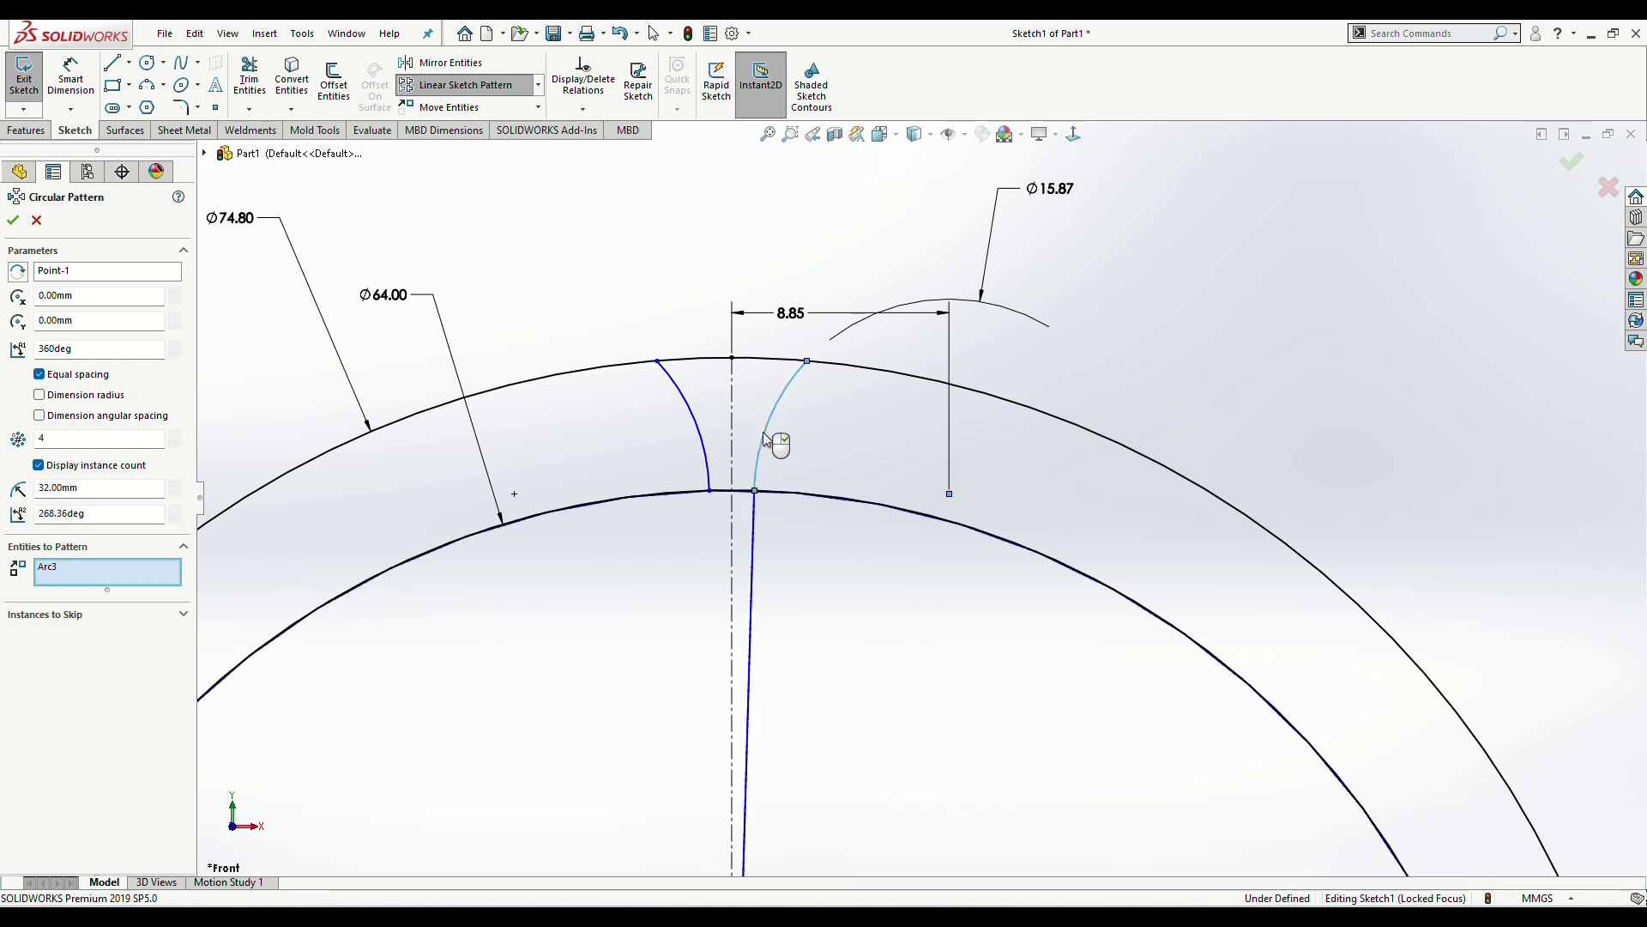
Step: Set the pattern to 28 instances, add the left tooth arc and confirm it
{"action": "double_click", "coordinate": [95, 438]}
{"action": "type", "text": "8"}
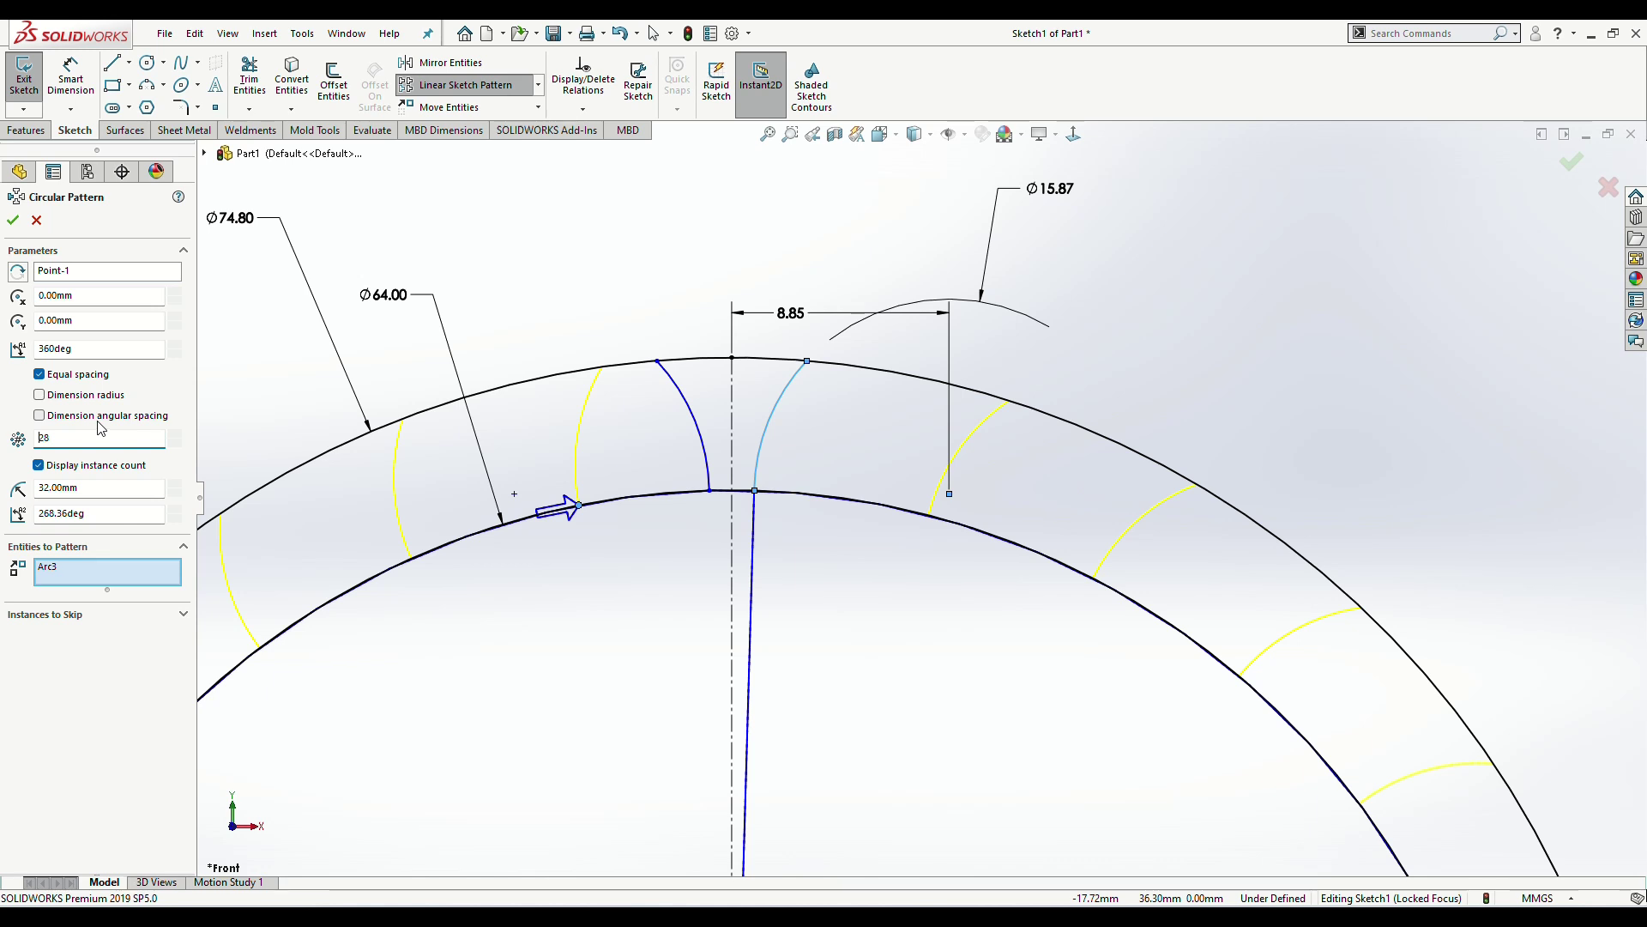
{"action": "left_click", "coordinate": [699, 434]}
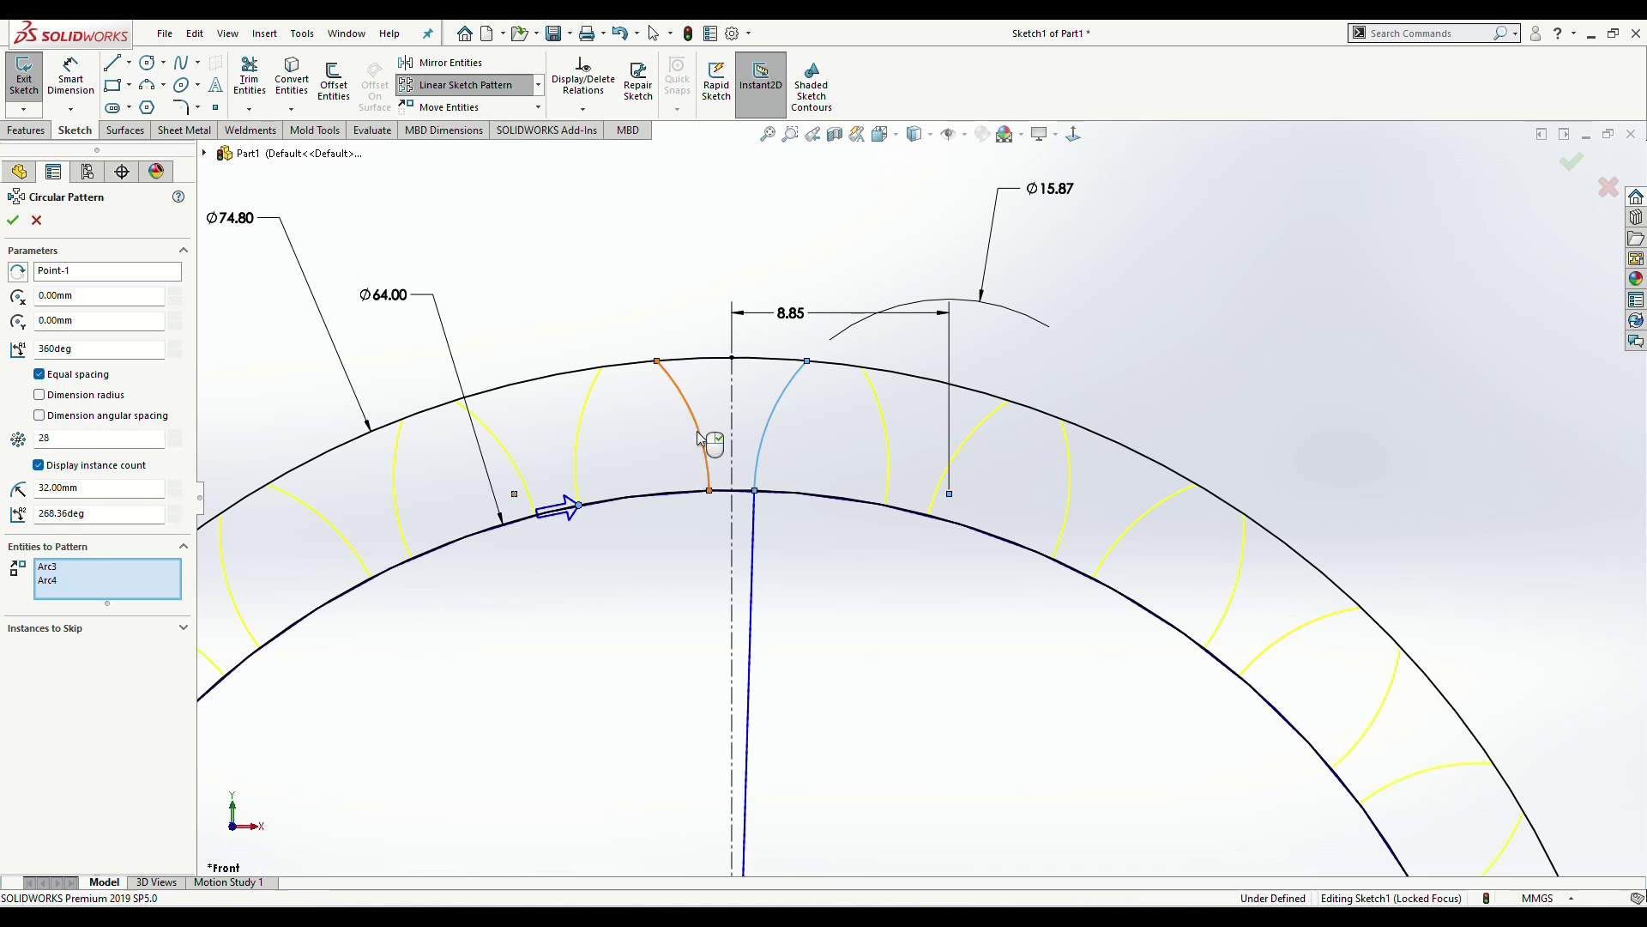
{"action": "scroll", "coordinate": [700, 438], "scroll_direction": "up", "scroll_amount": 3}
{"action": "left_click", "coordinate": [13, 220]}
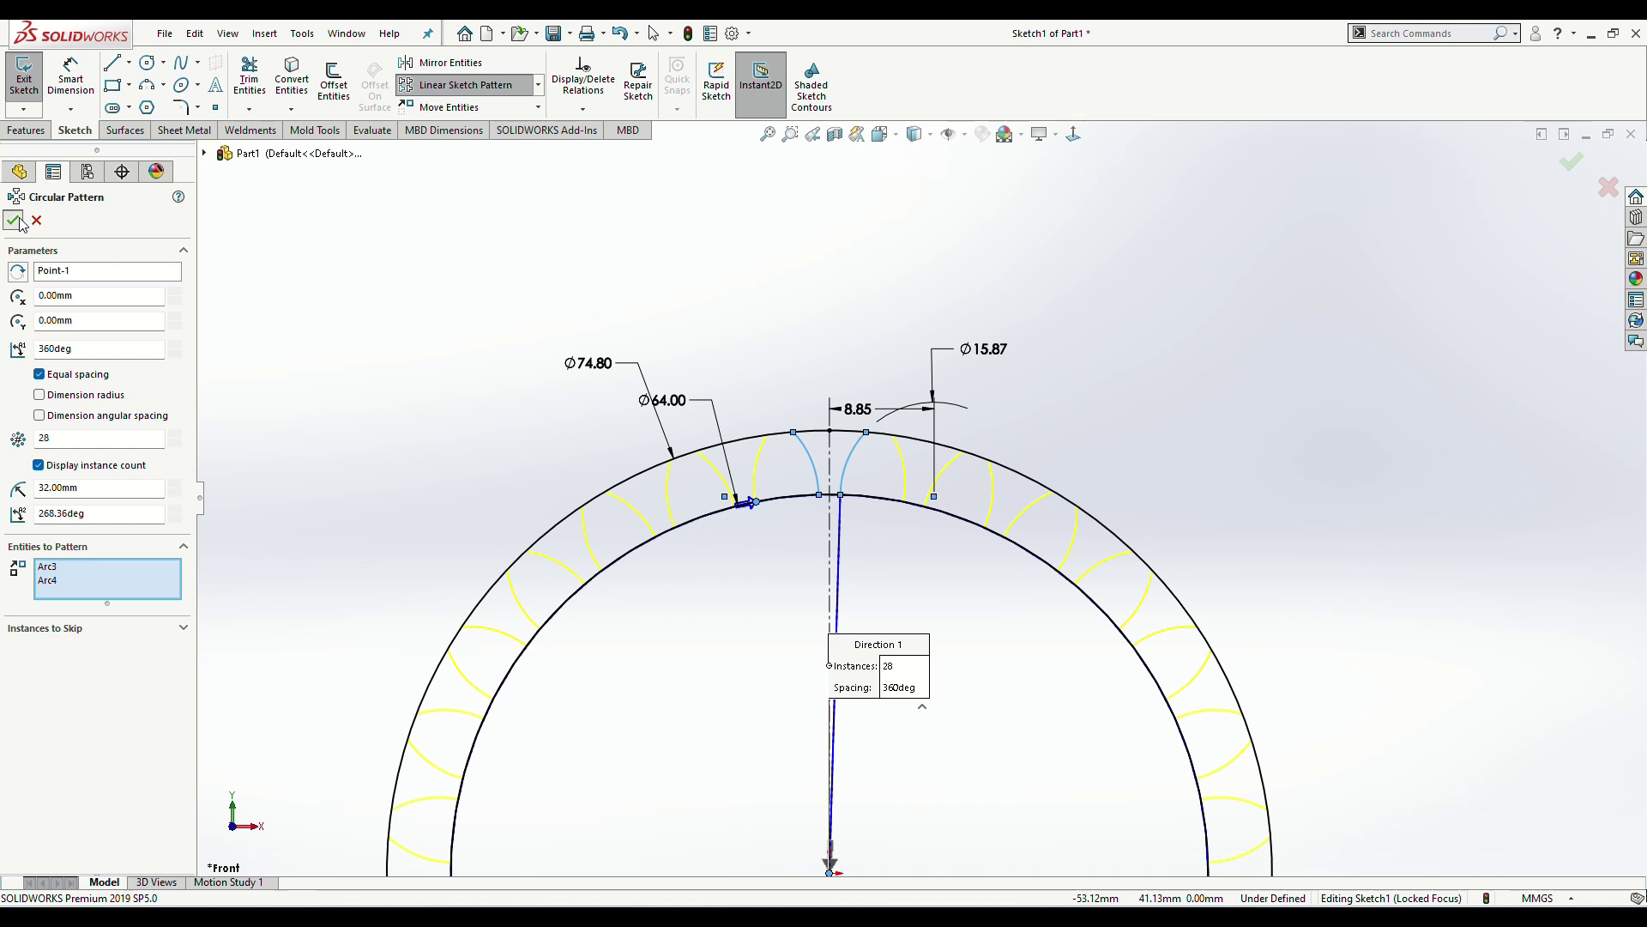
{"action": "scroll", "coordinate": [1025, 582], "scroll_direction": "up", "scroll_amount": 3}
{"action": "scroll", "coordinate": [1030, 583], "scroll_direction": "down", "scroll_amount": 3}
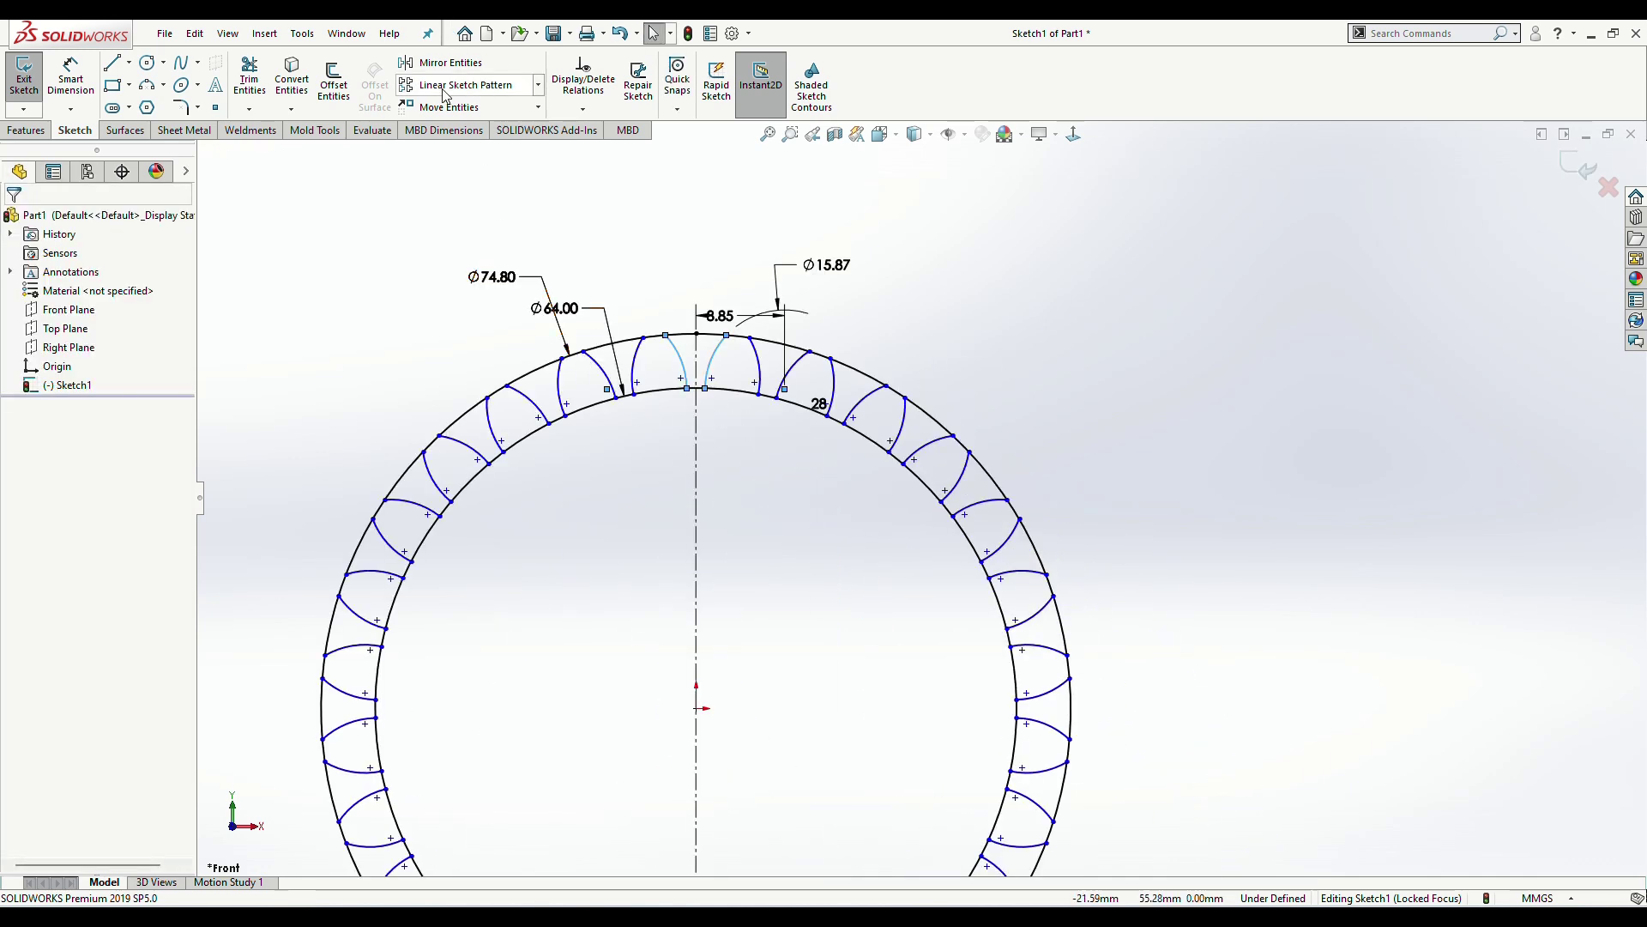
Step: Power-trim the inner and outer circle segments between the teeth all around the ring
{"action": "left_click", "coordinate": [249, 79]}
{"action": "scroll", "coordinate": [736, 391], "scroll_direction": "down", "scroll_amount": 4}
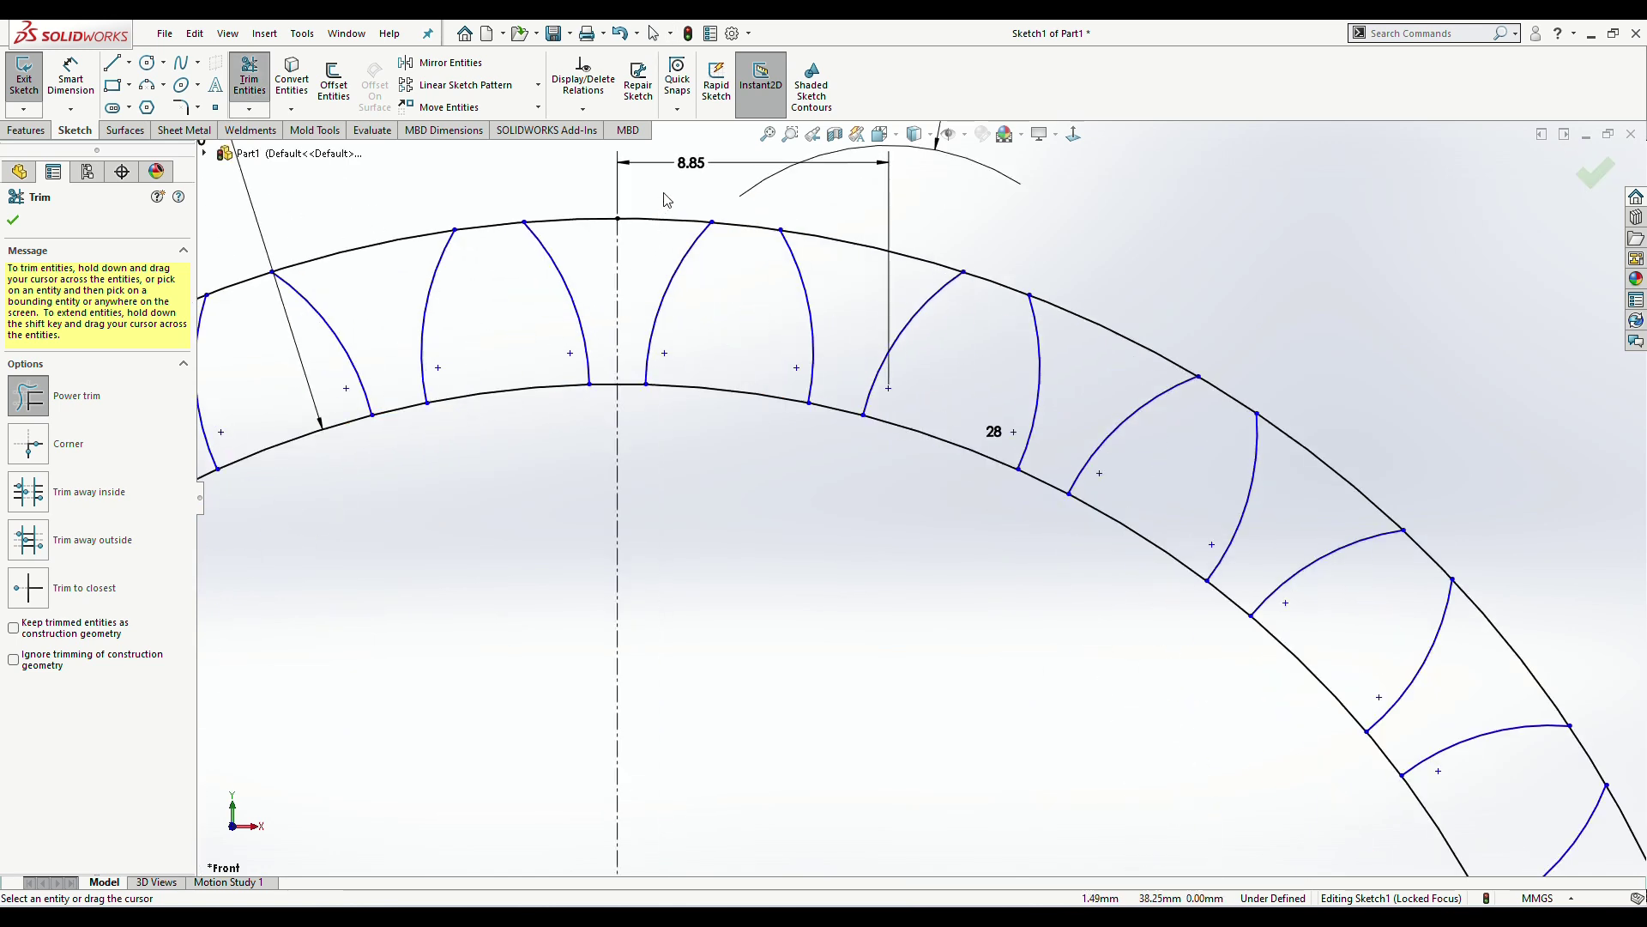
{"action": "mouse_move", "coordinate": [652, 230]}
{"action": "left_mouse_down"}
{"action": "mouse_move", "coordinate": [871, 222]}
{"action": "mouse_move", "coordinate": [849, 280]}
{"action": "left_mouse_up"}
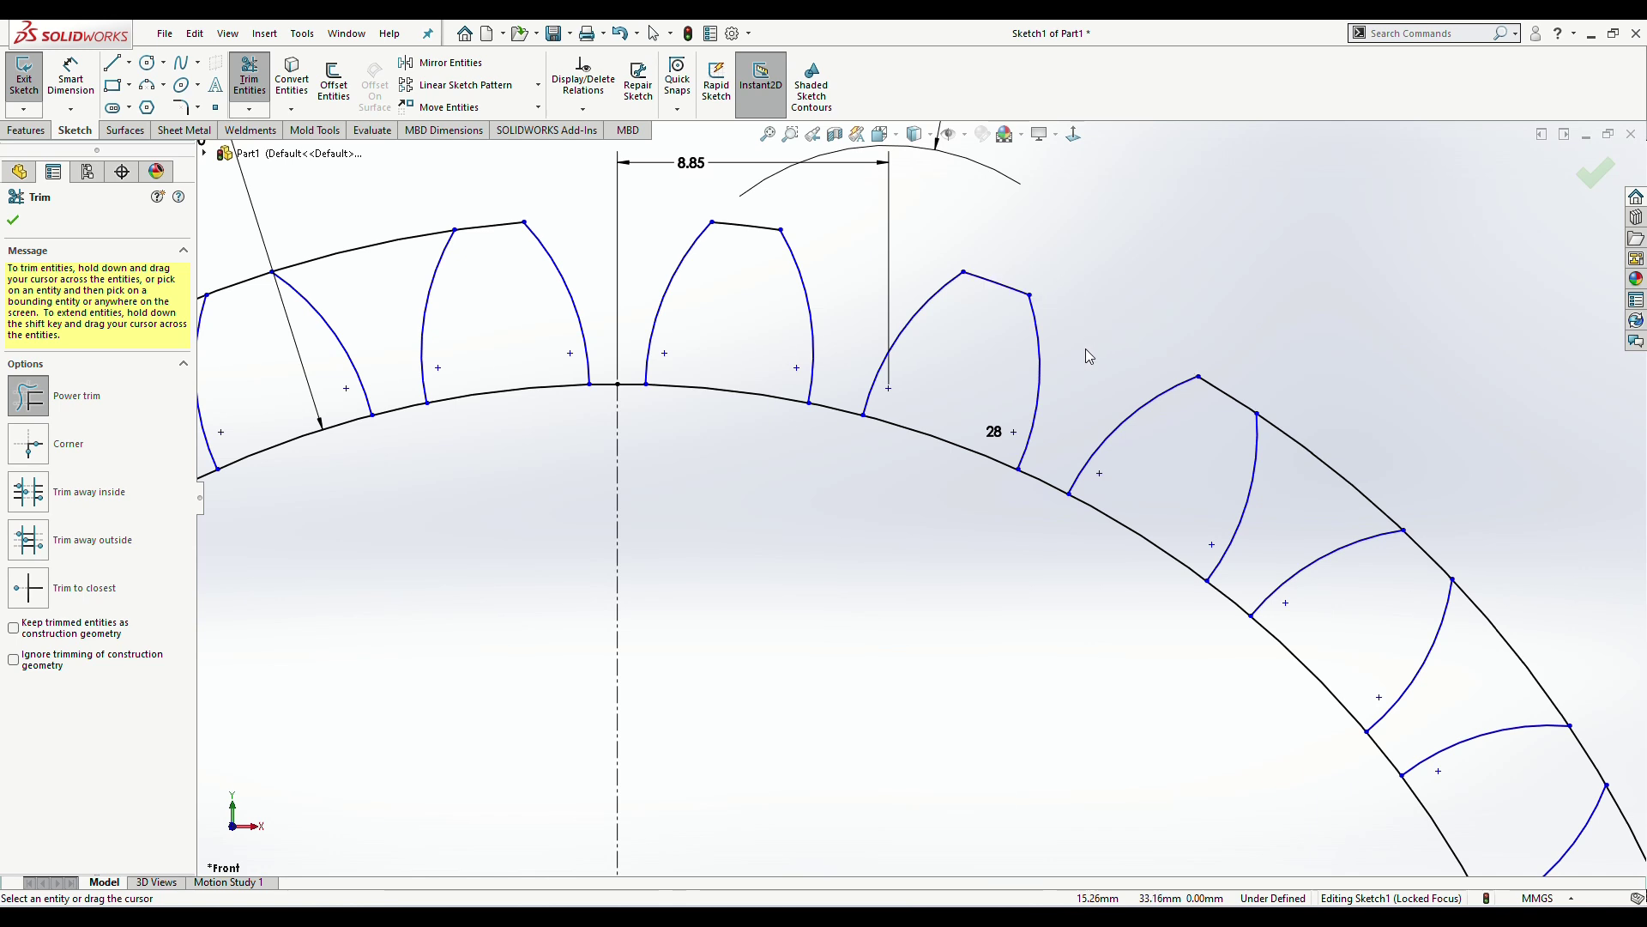
{"action": "left_click_drag", "start_coordinate": [725, 437], "coordinate": [740, 371]}
{"action": "scroll", "coordinate": [1048, 575], "scroll_direction": "up", "scroll_amount": 3}
{"action": "scroll", "coordinate": [1017, 534], "scroll_direction": "up", "scroll_amount": 3}
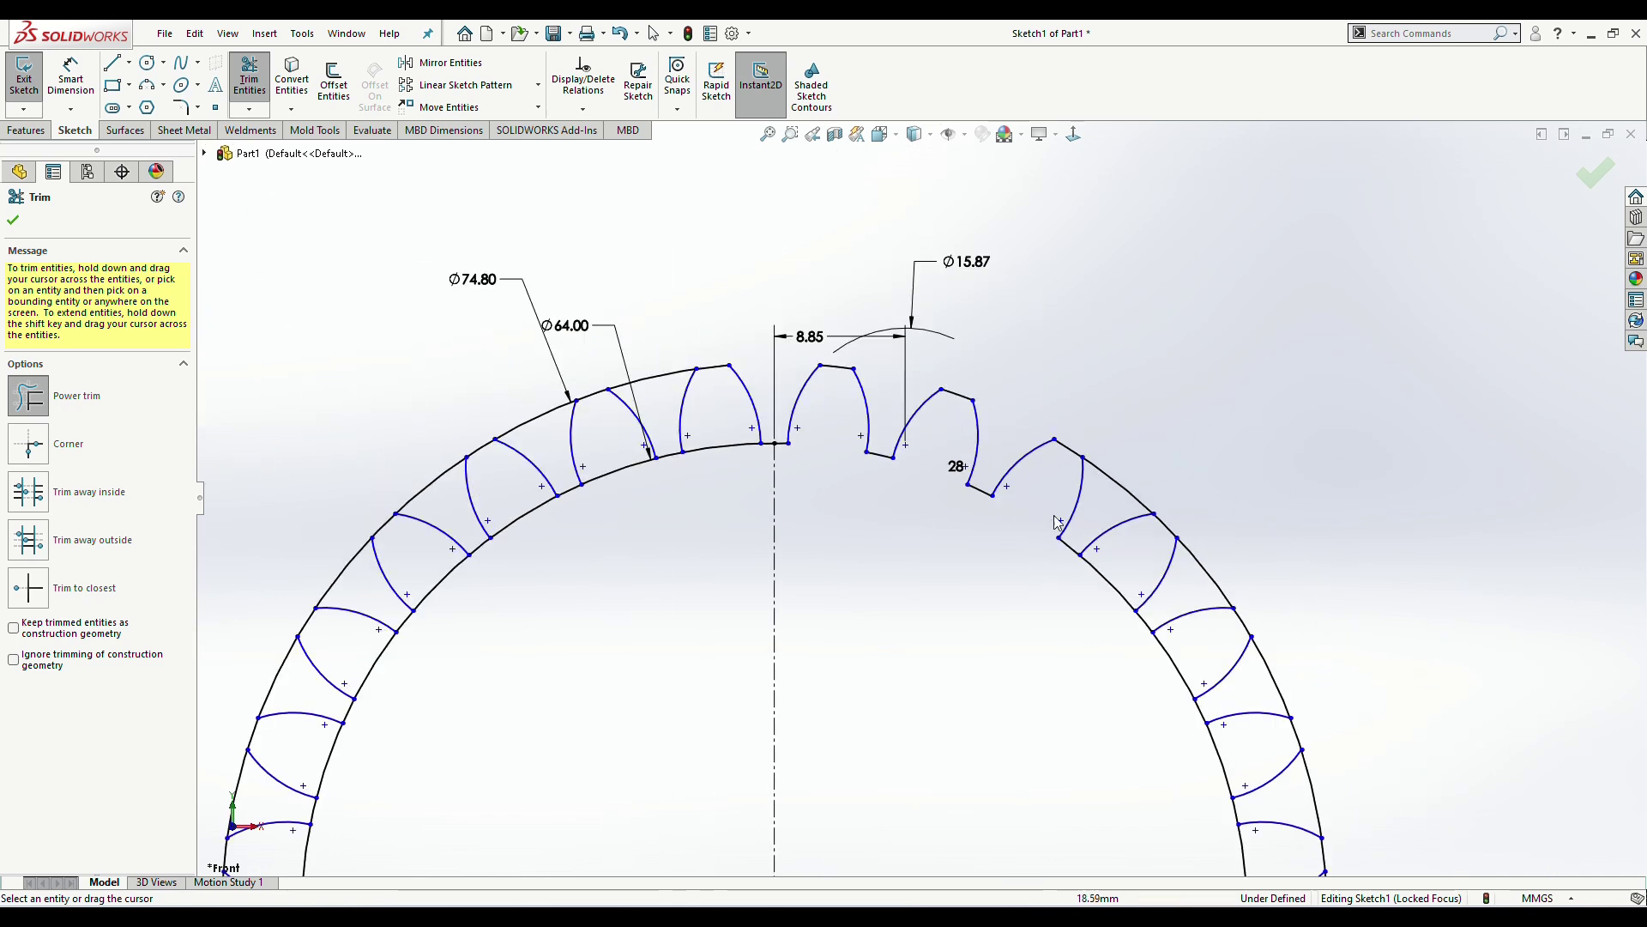
{"action": "left_click_drag", "start_coordinate": [1060, 616], "coordinate": [1195, 663]}
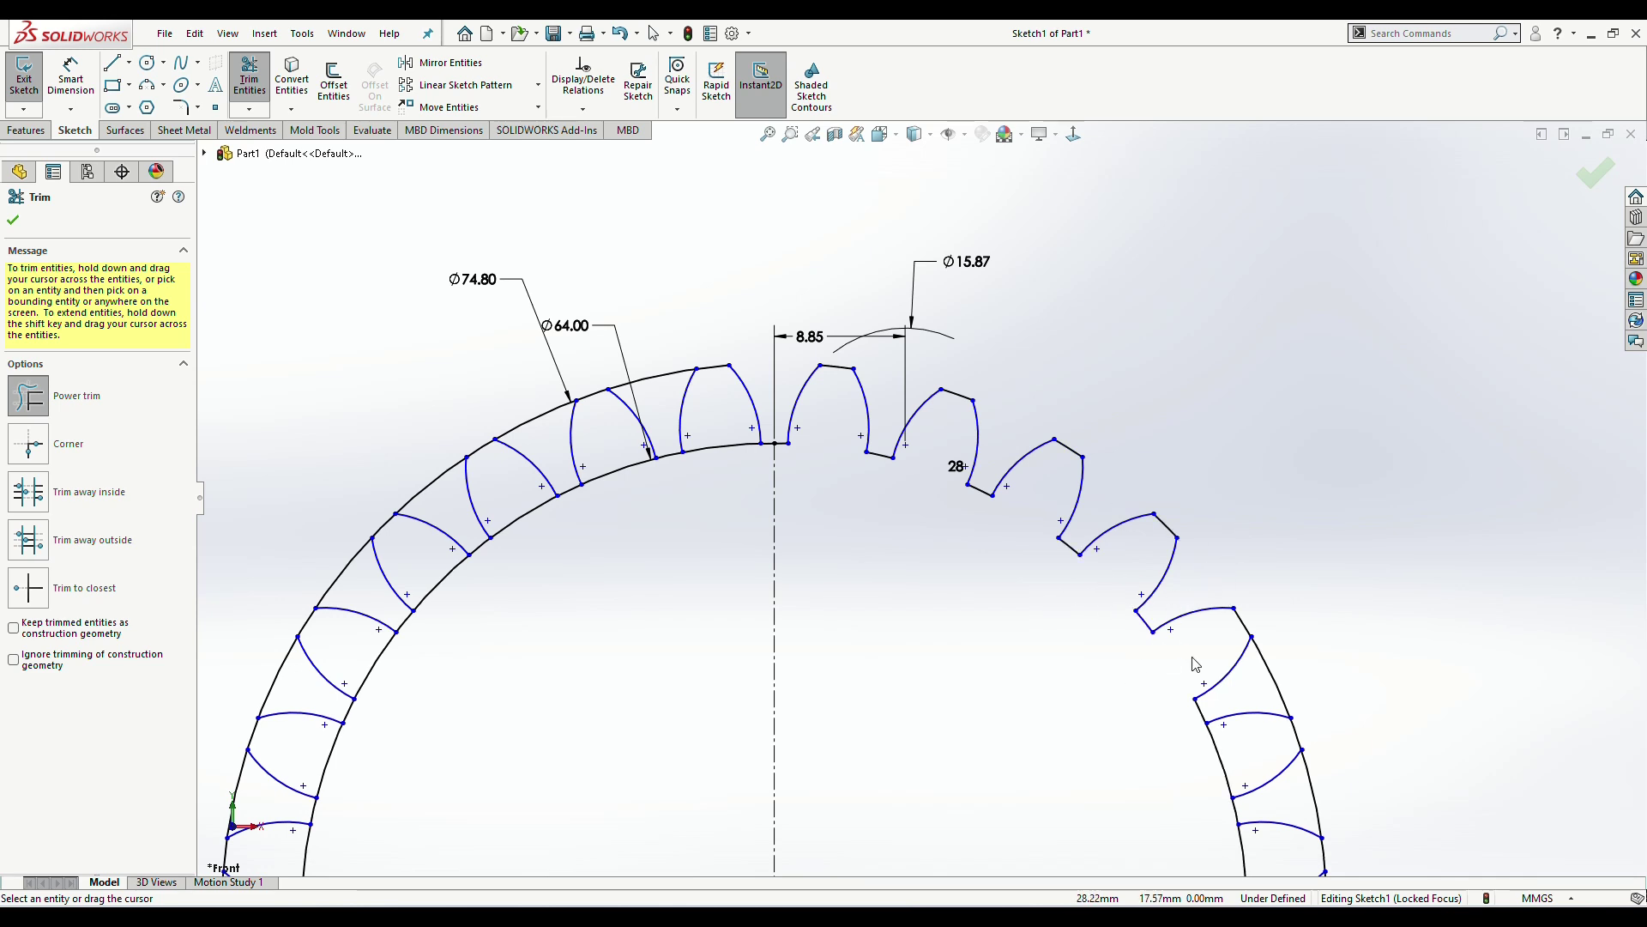
{"action": "scroll", "coordinate": [927, 499], "scroll_direction": "up", "scroll_amount": 2}
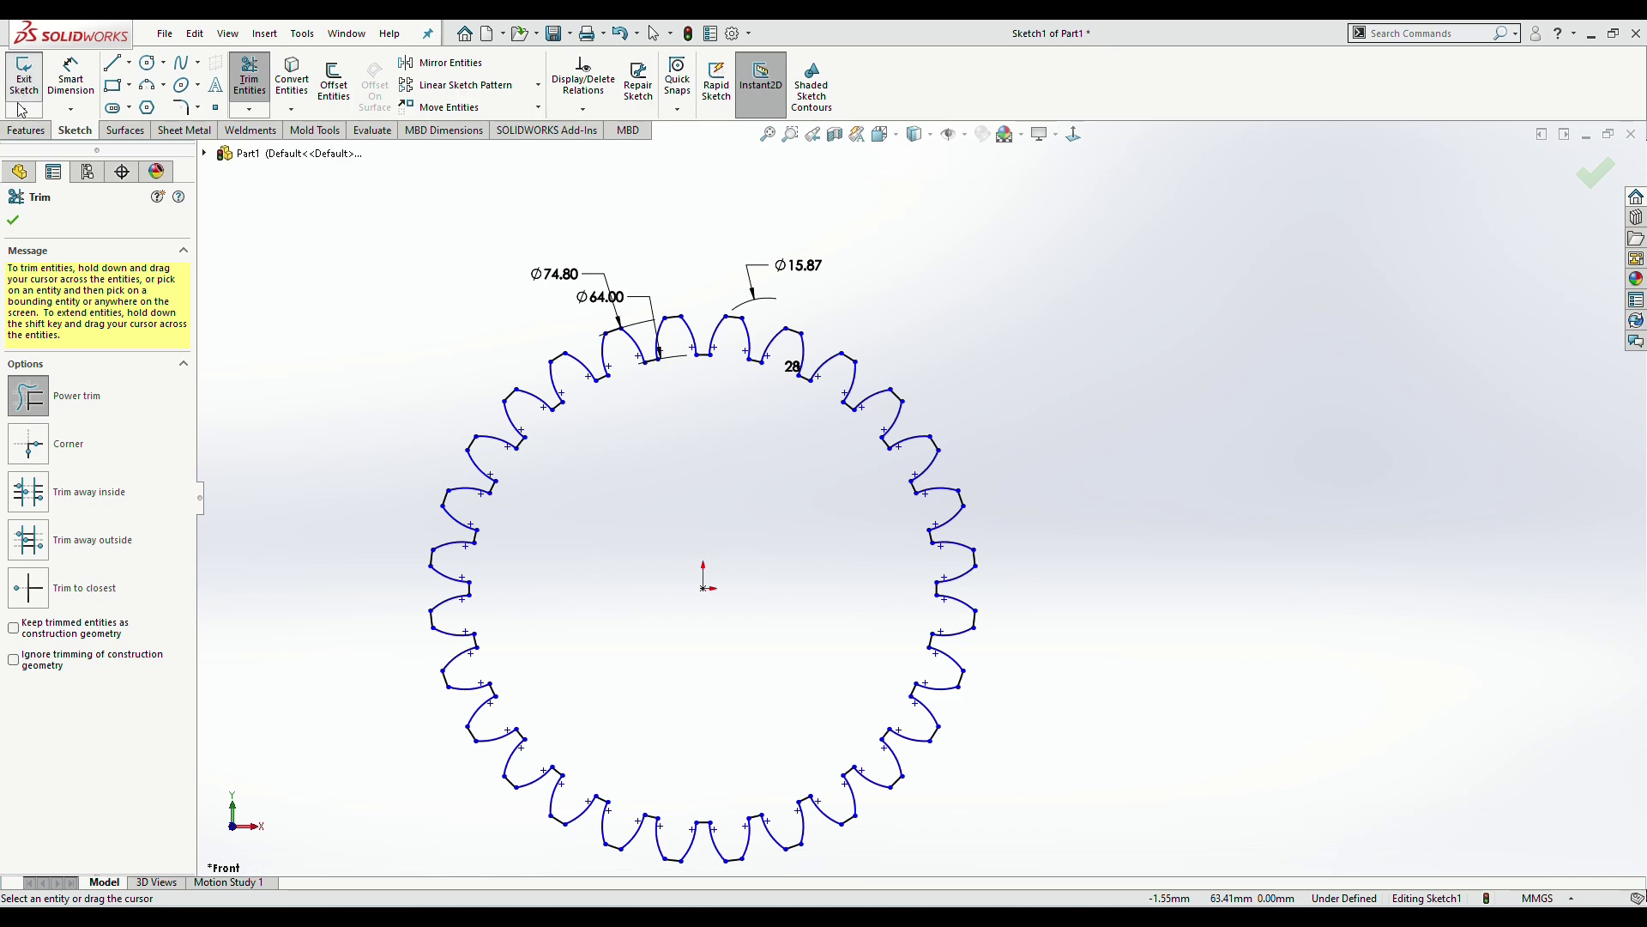
{"action": "left_click", "coordinate": [32, 91]}
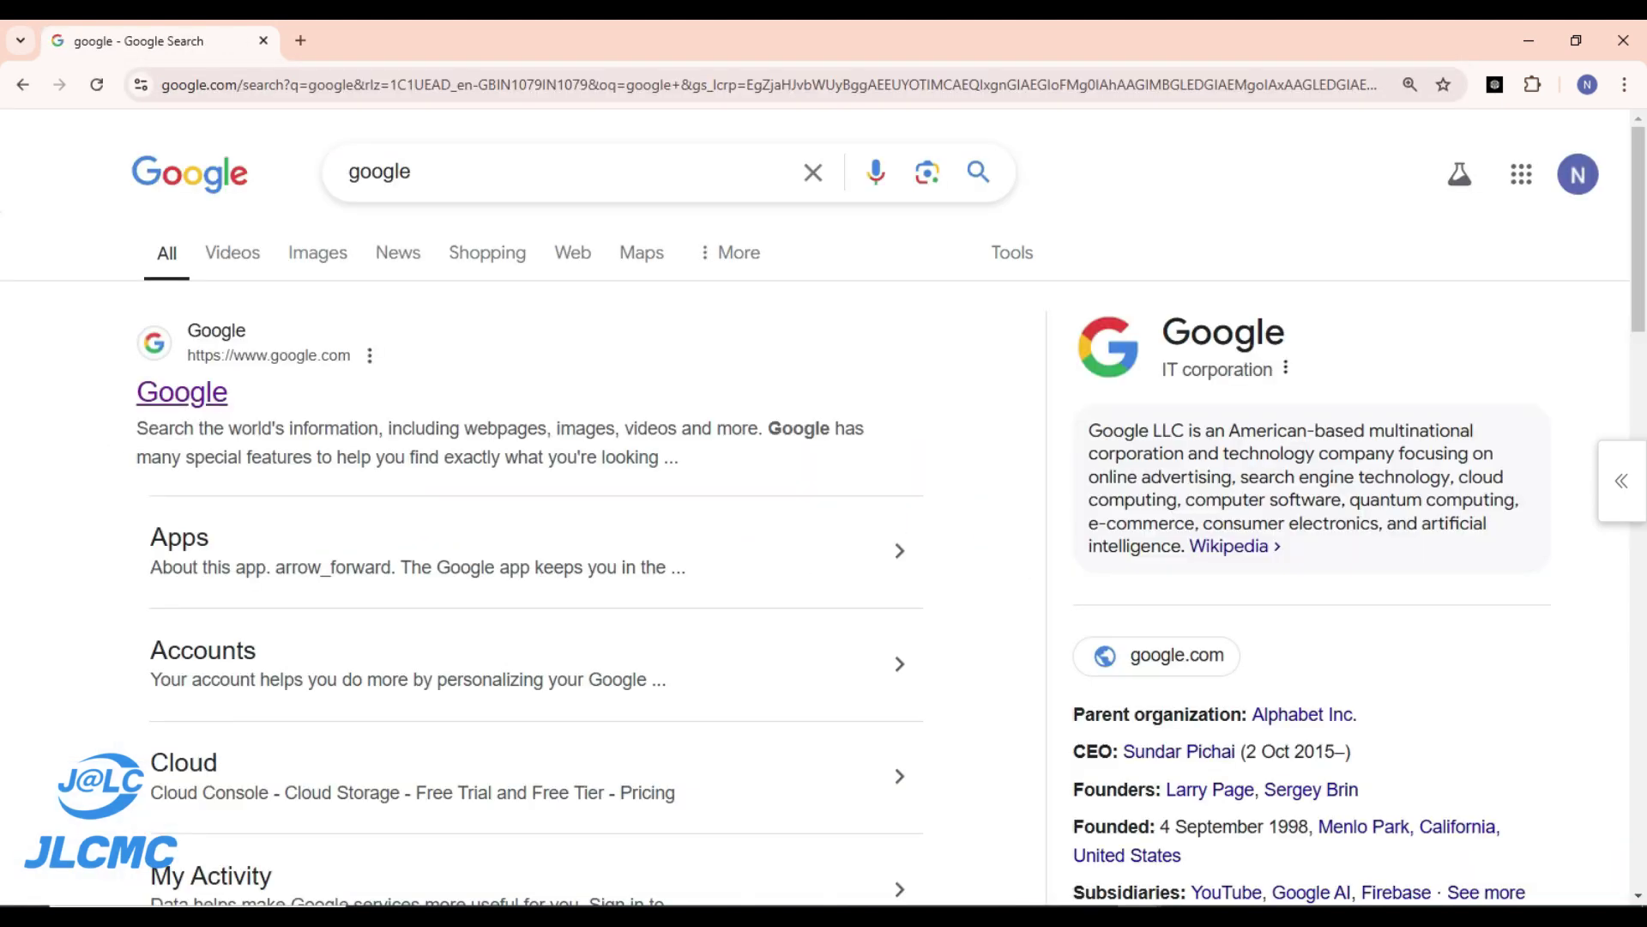
Step: Search Google for 'JLCMC official website' and open the JLCMC site from the results
{"action": "left_click", "coordinate": [182, 392]}
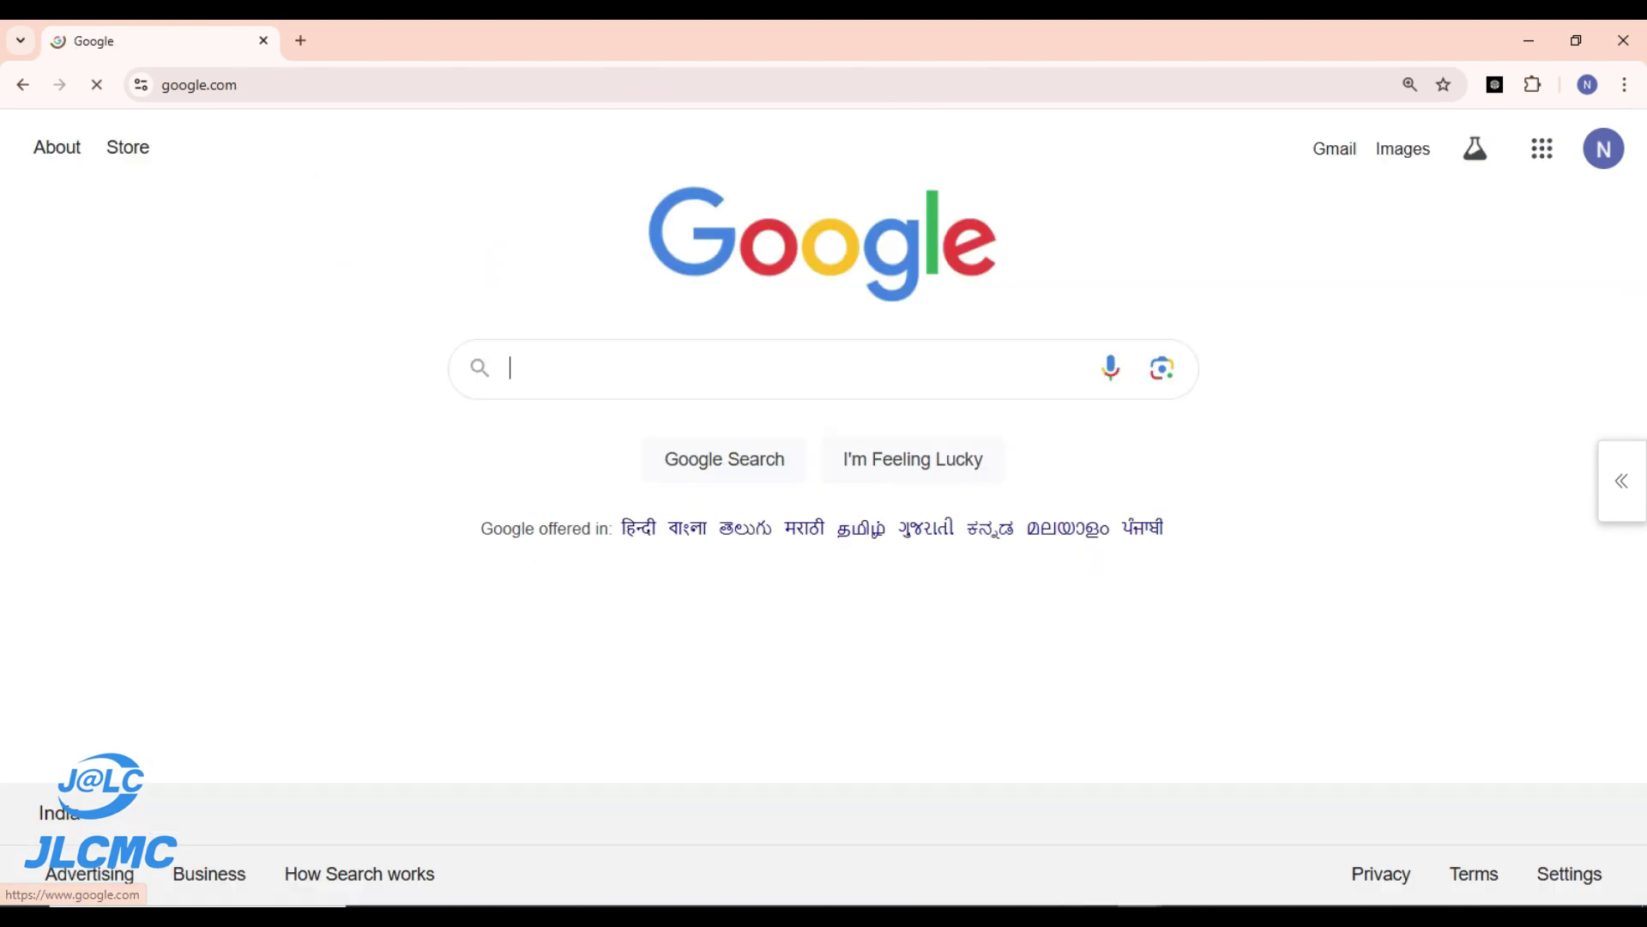
{"action": "type", "text": "JLCMC"}
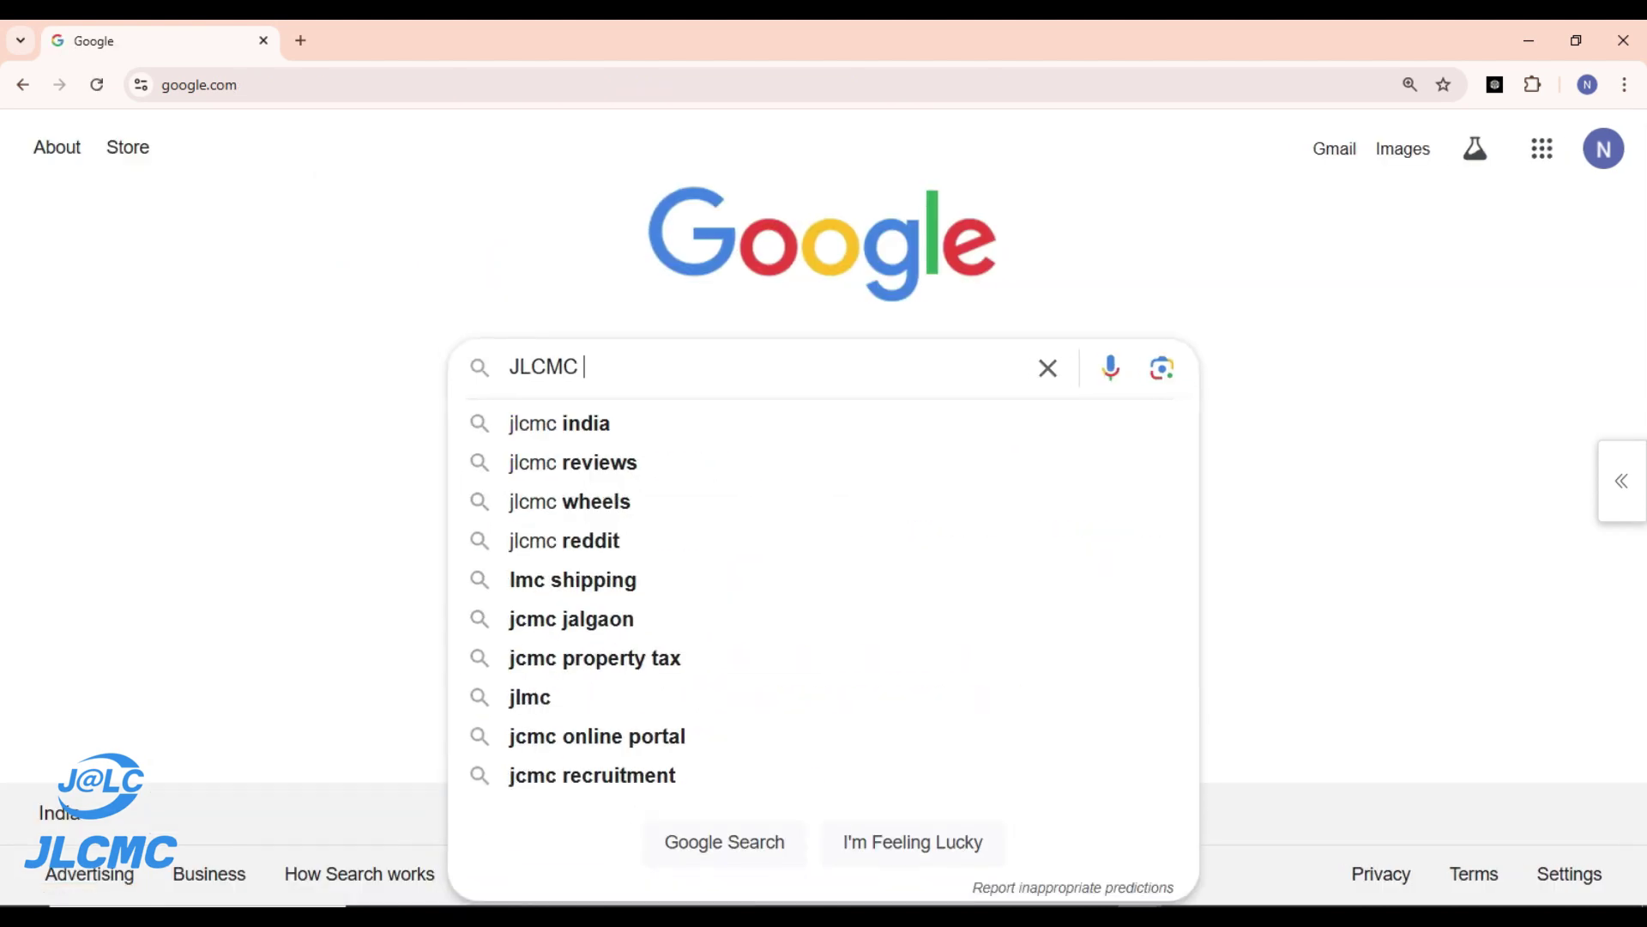
{"action": "type", "text": "OFFICAL W"}
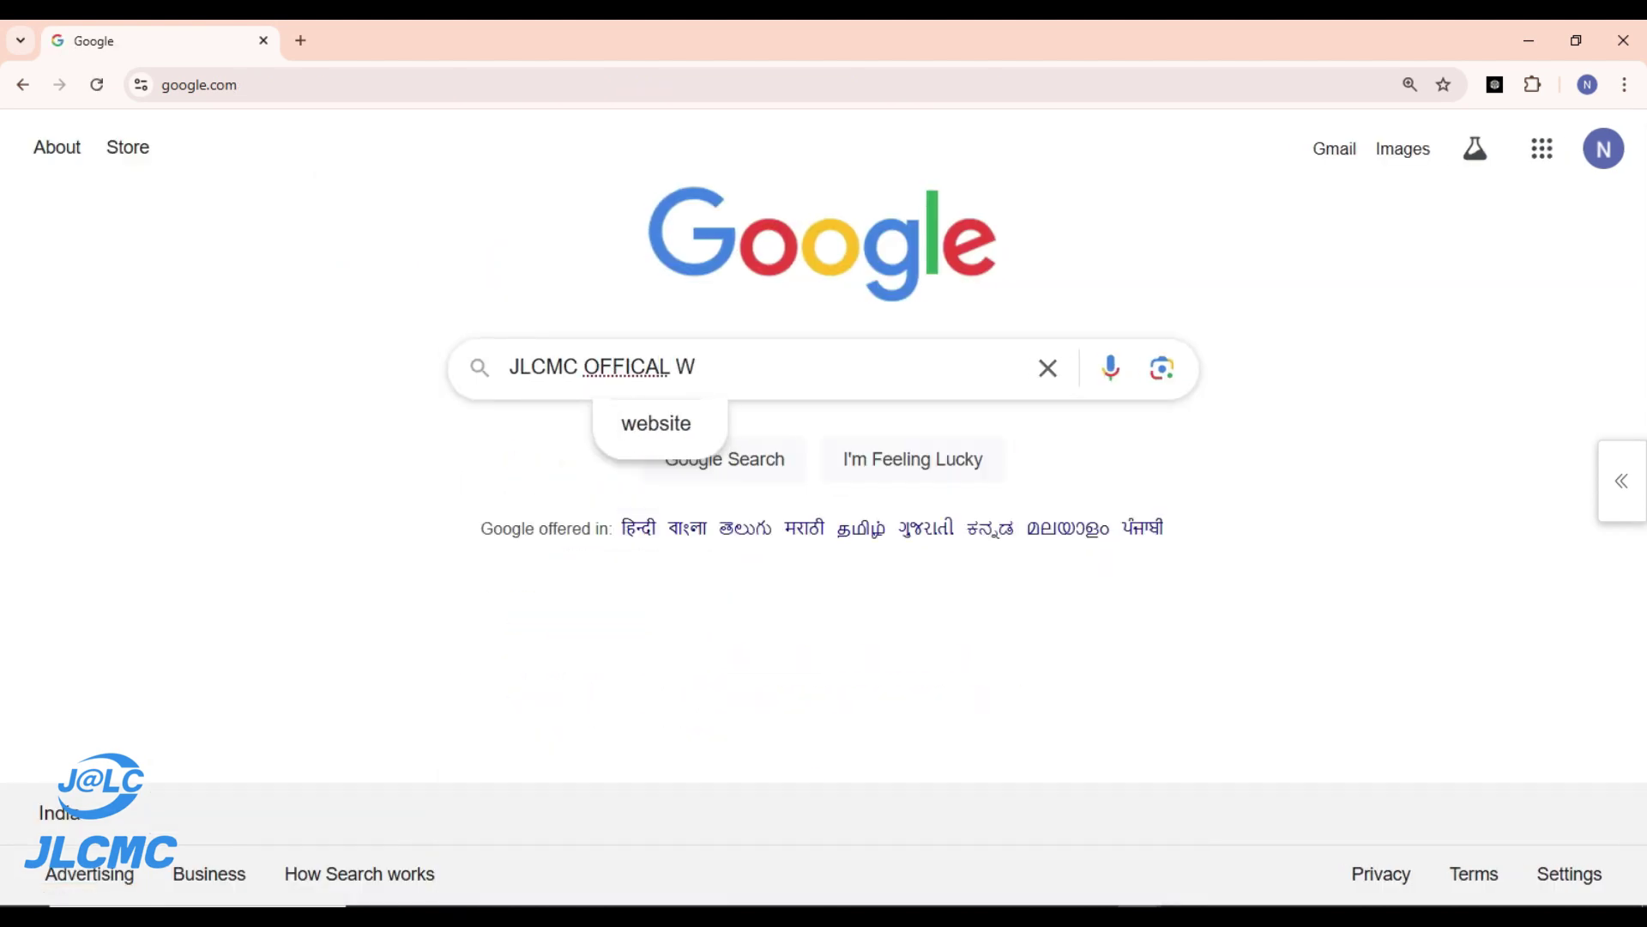
{"action": "type", "text": "V"}
{"action": "key", "text": "BackSpace"}
{"action": "type", "text": "BSI"}
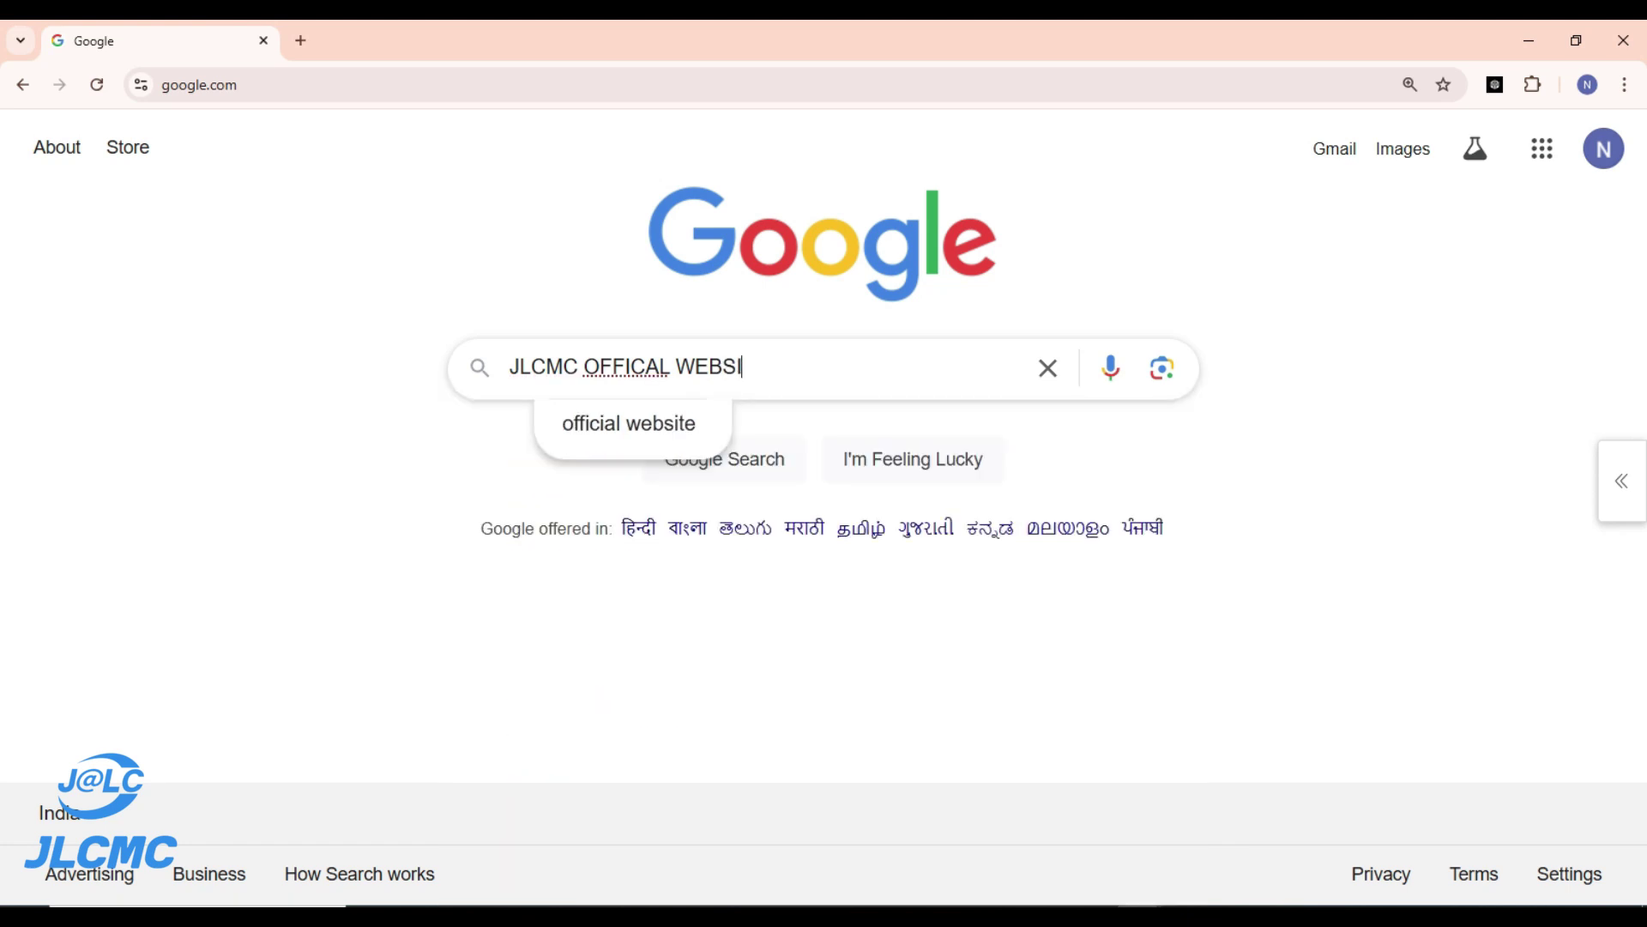
{"action": "type", "text": "TE"}
{"action": "key", "text": "Return"}
{"action": "scroll", "coordinate": [823, 506], "scroll_direction": "down", "scroll_amount": 5}
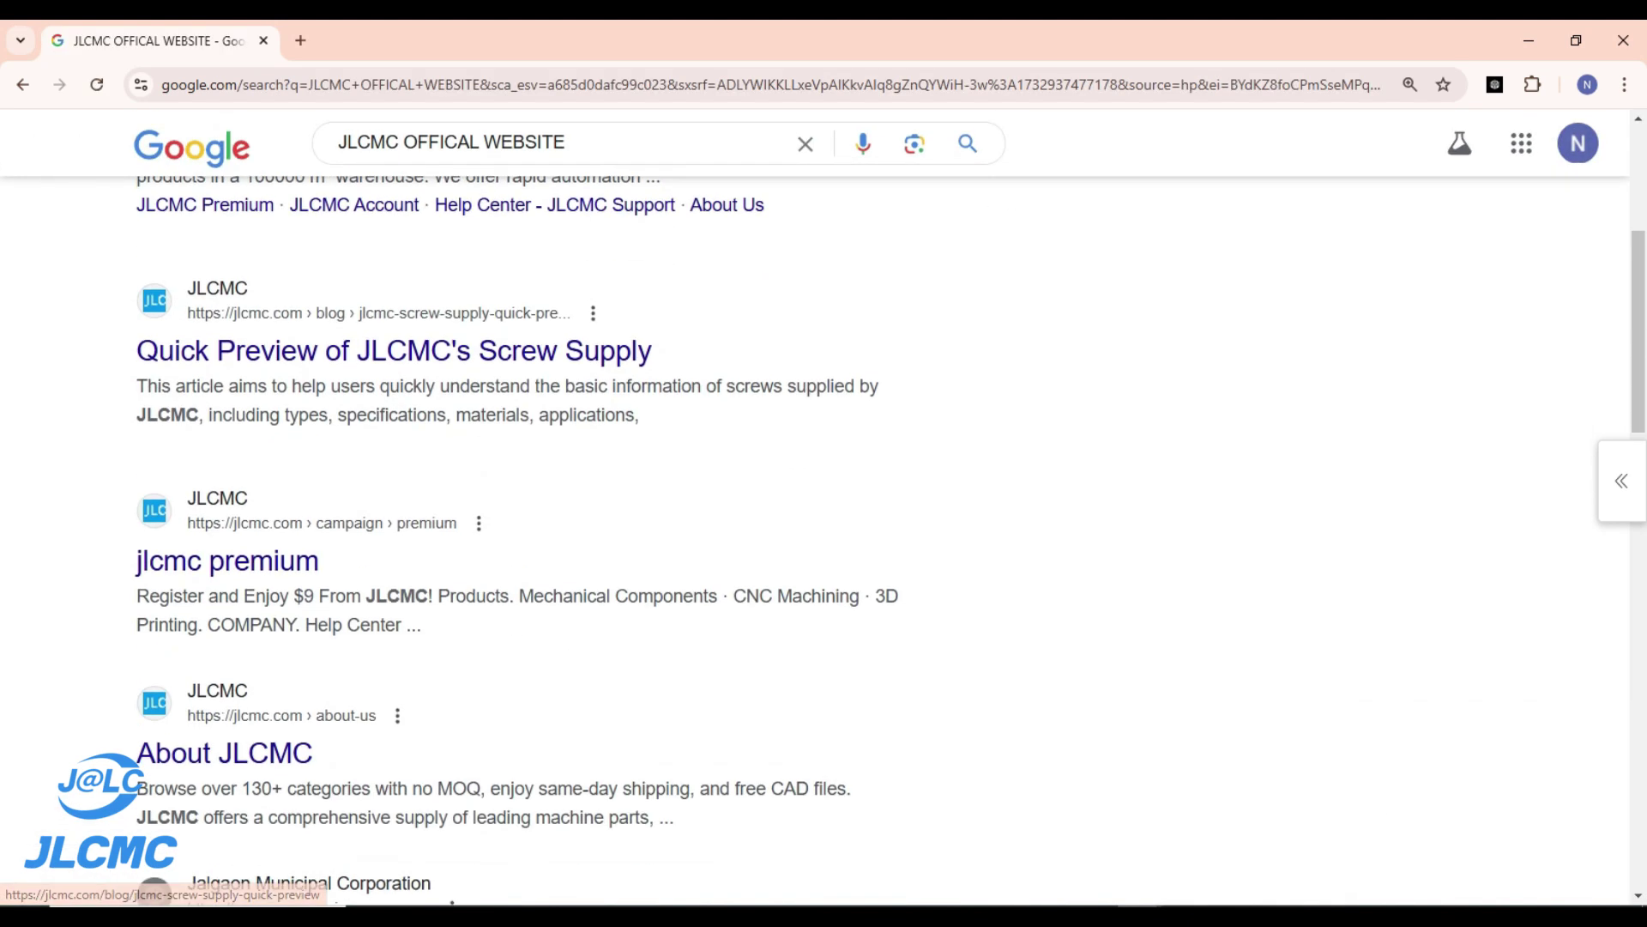
{"action": "scroll", "coordinate": [824, 507], "scroll_direction": "down", "scroll_amount": 3}
{"action": "scroll", "coordinate": [395, 558], "scroll_direction": "down", "scroll_amount": 5}
{"action": "scroll", "coordinate": [395, 557], "scroll_direction": "up", "scroll_amount": 7}
{"action": "scroll", "coordinate": [394, 558], "scroll_direction": "up", "scroll_amount": 1}
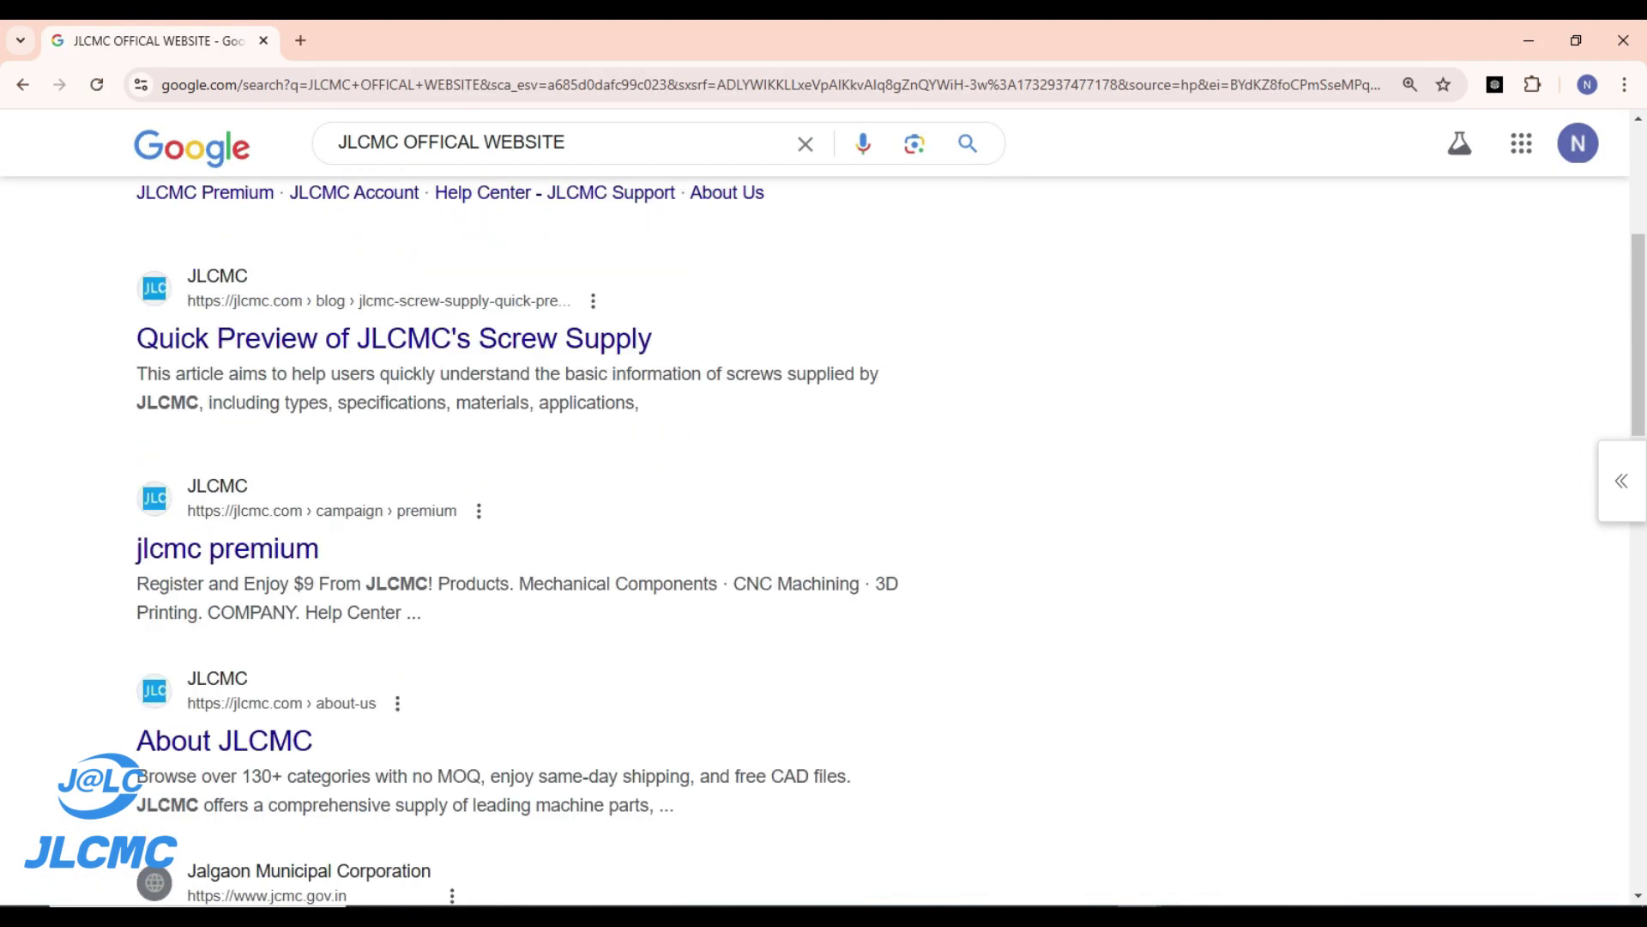
{"action": "scroll", "coordinate": [395, 557], "scroll_direction": "up", "scroll_amount": 2}
{"action": "scroll", "coordinate": [394, 557], "scroll_direction": "up", "scroll_amount": 3}
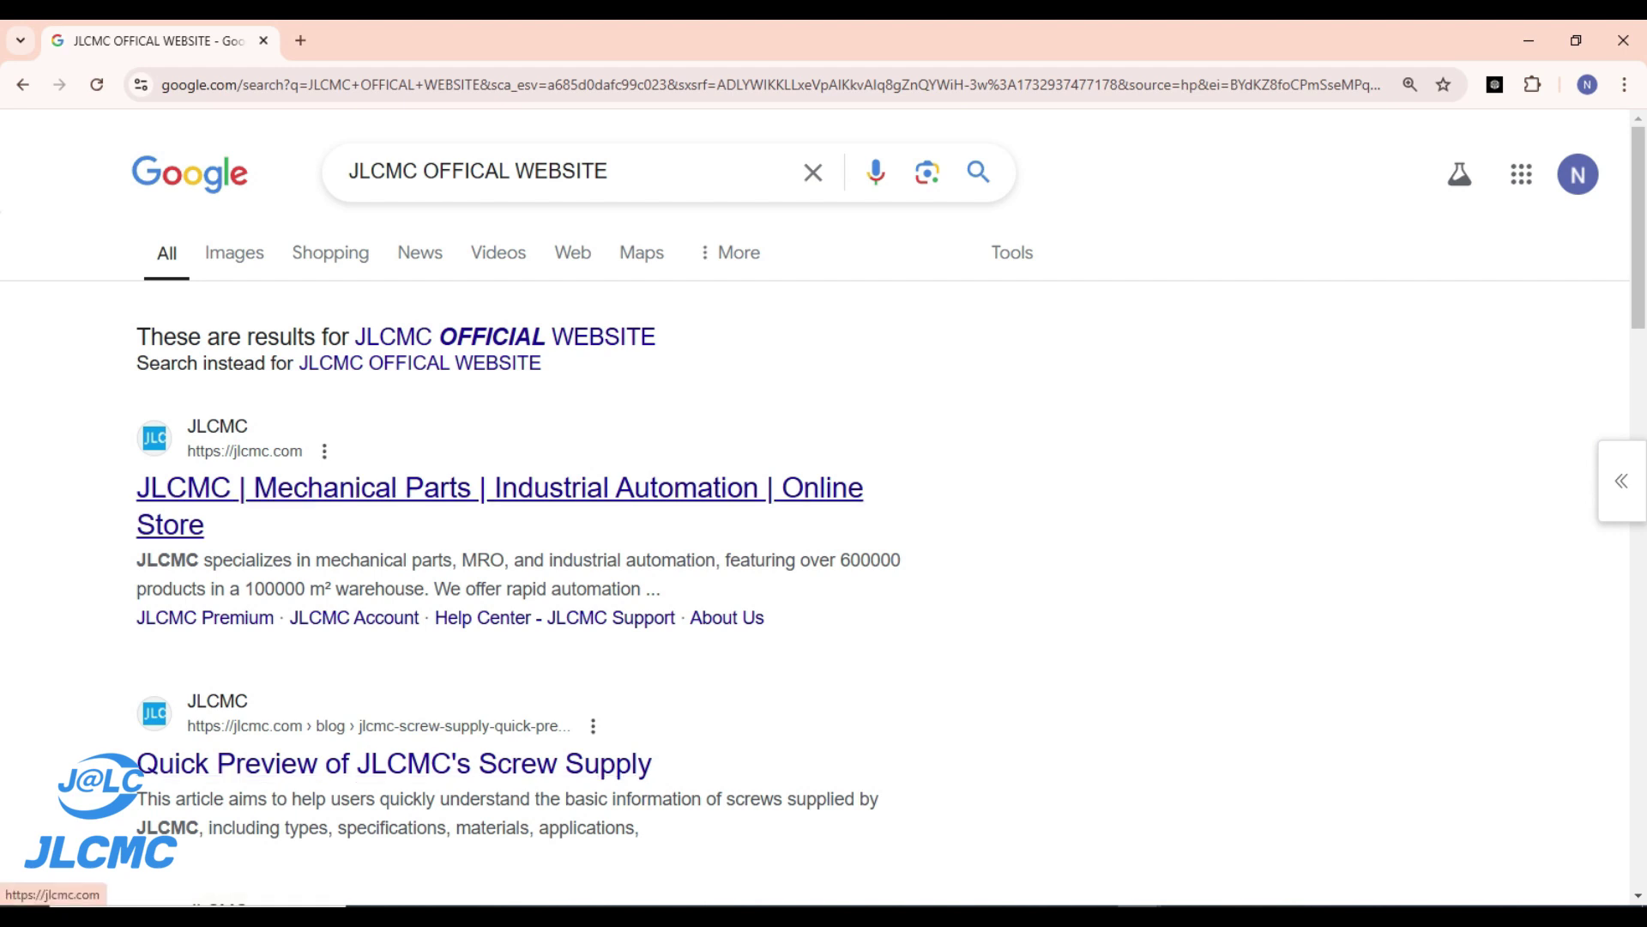
{"action": "left_click", "coordinate": [498, 489]}
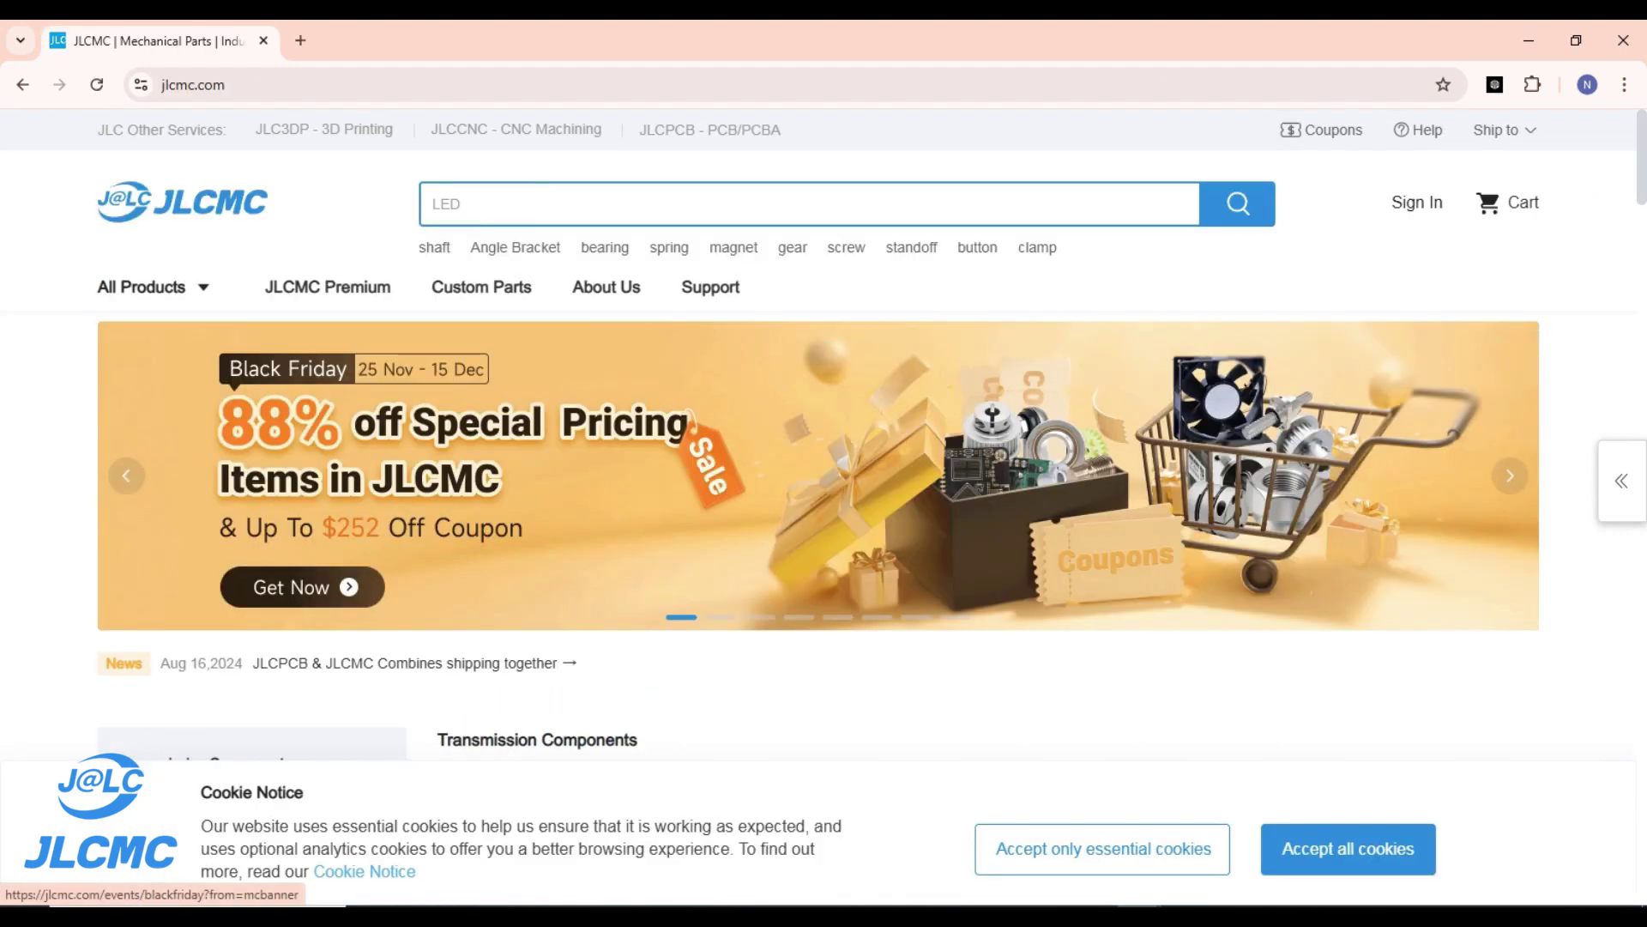
{"action": "scroll", "coordinate": [506, 454], "scroll_direction": "down", "scroll_amount": 5}
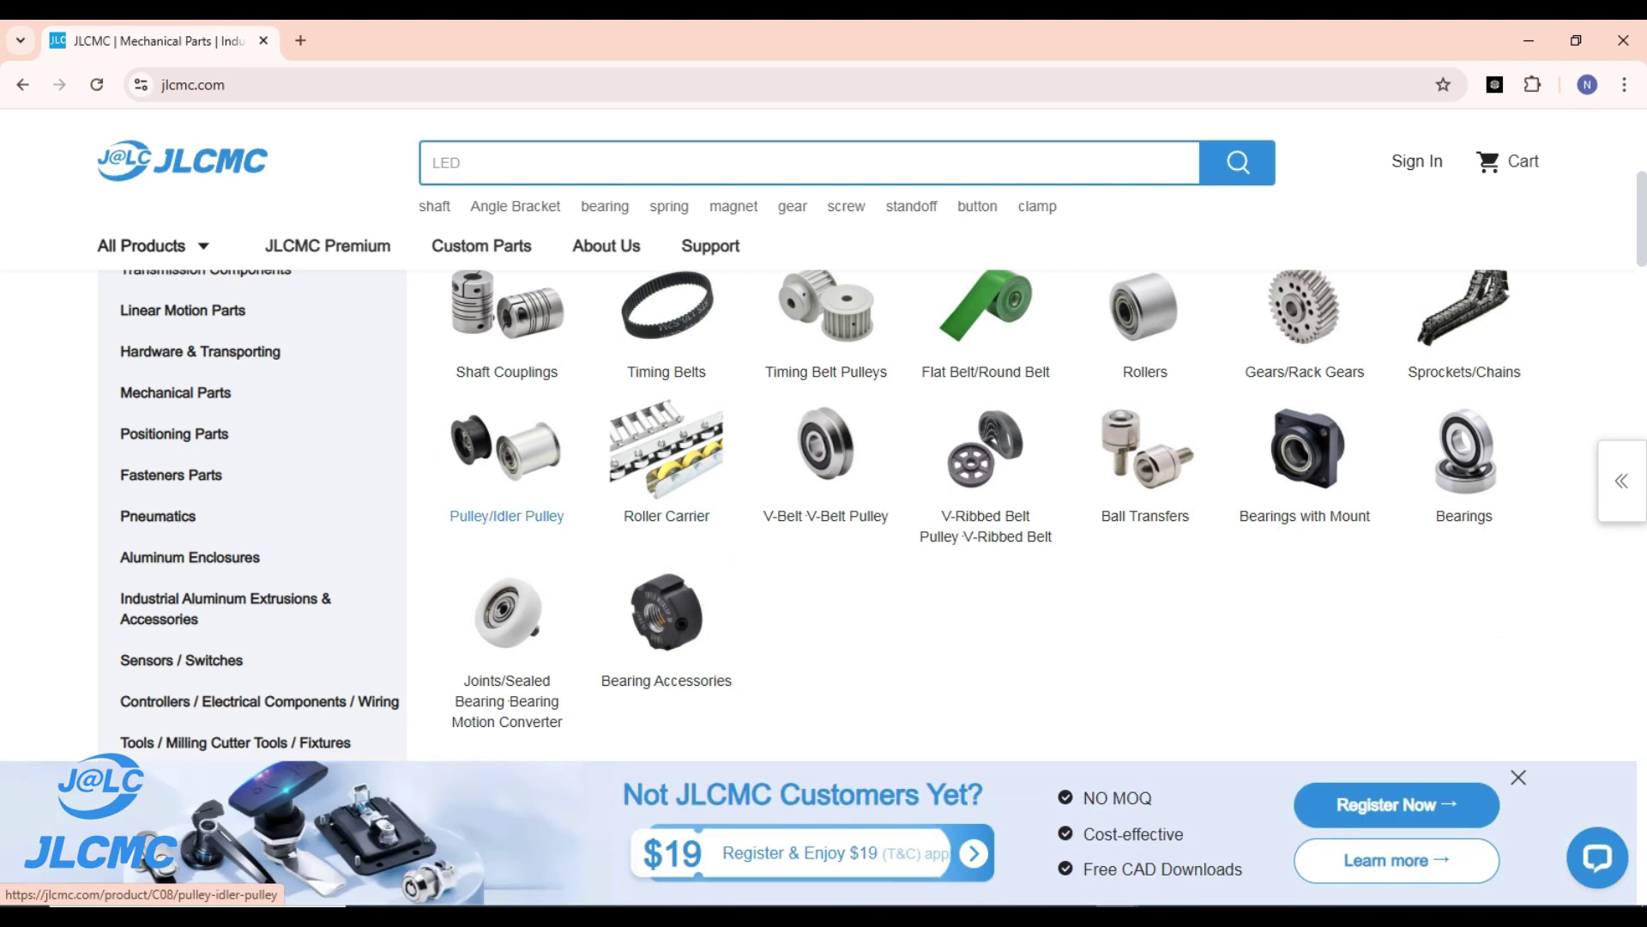
{"action": "scroll", "coordinate": [506, 515], "scroll_direction": "down", "scroll_amount": 5}
{"action": "scroll", "coordinate": [506, 515], "scroll_direction": "up", "scroll_amount": 2}
Step: Go back, search 'JLCMC.COM' and open the jlcmc.com homepage
{"action": "key", "text": "alt+Left"}
{"action": "key", "text": "alt+Left"}
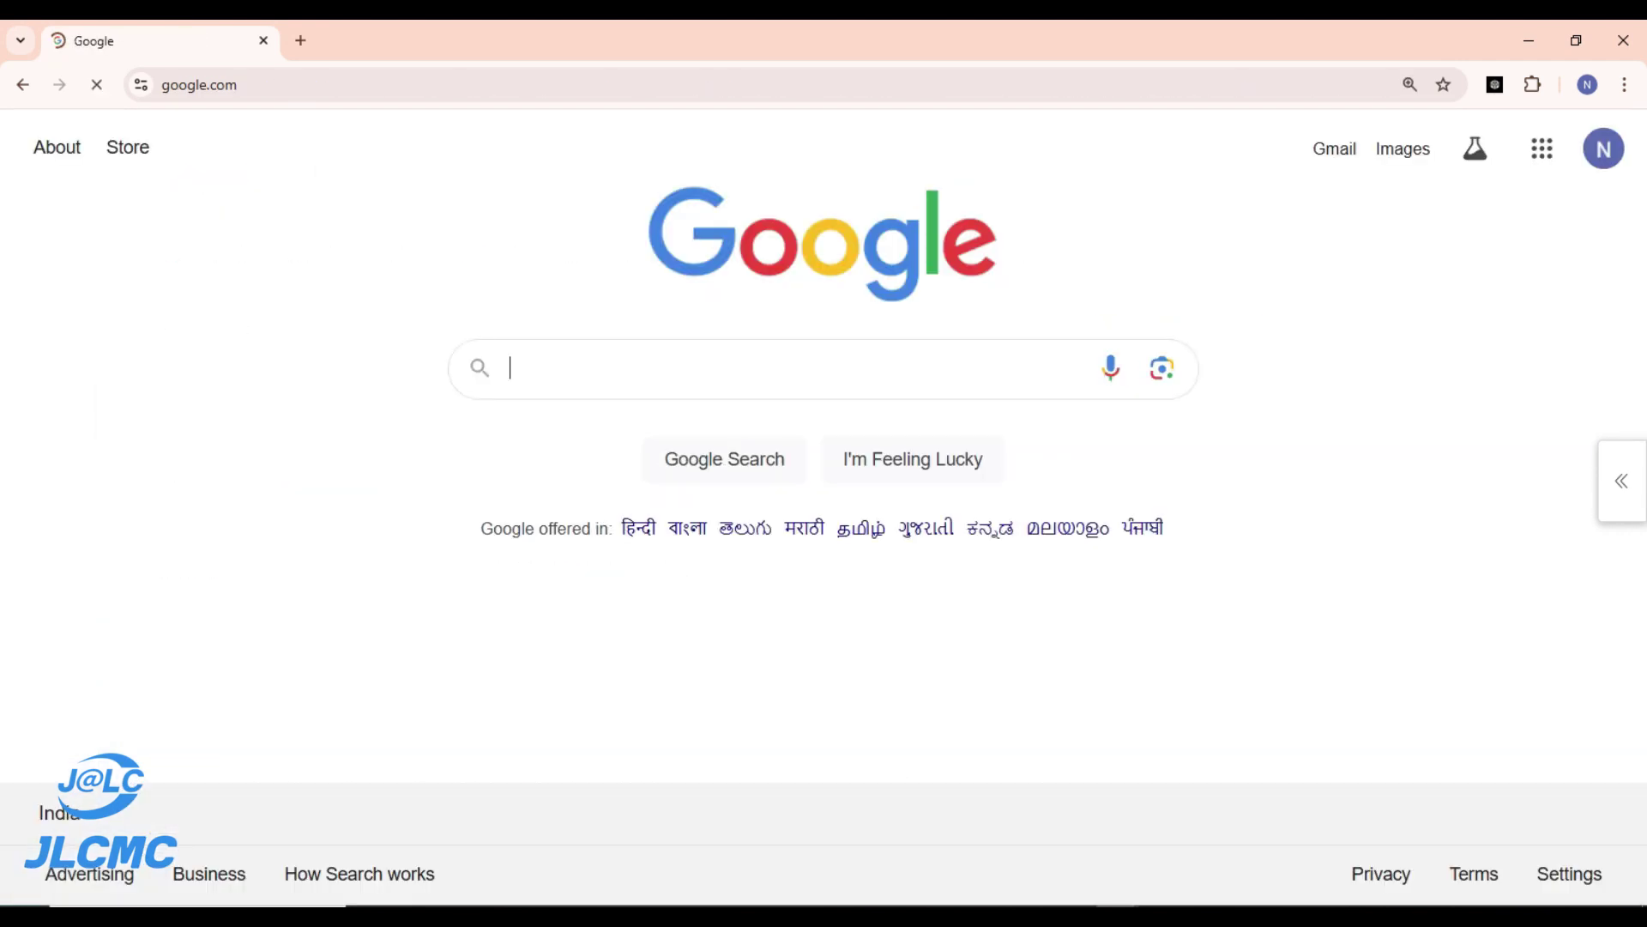
{"action": "type", "text": "JLCMC.C"}
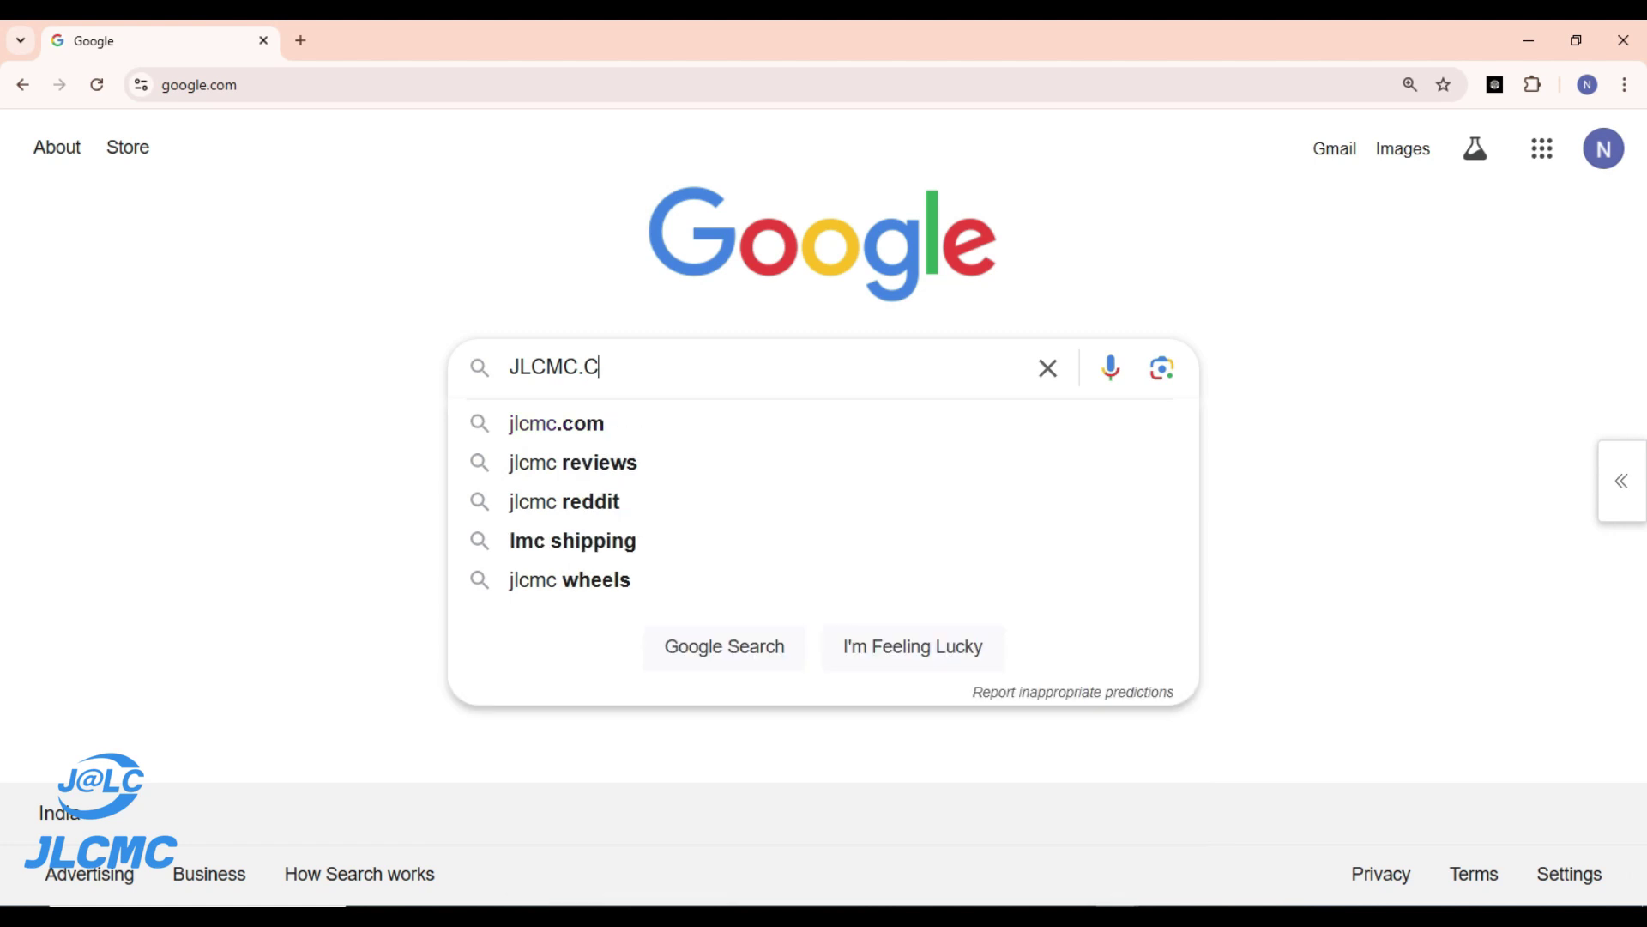
{"action": "type", "text": "OM"}
{"action": "key", "text": "Return"}
{"action": "left_click", "coordinate": [497, 471]}
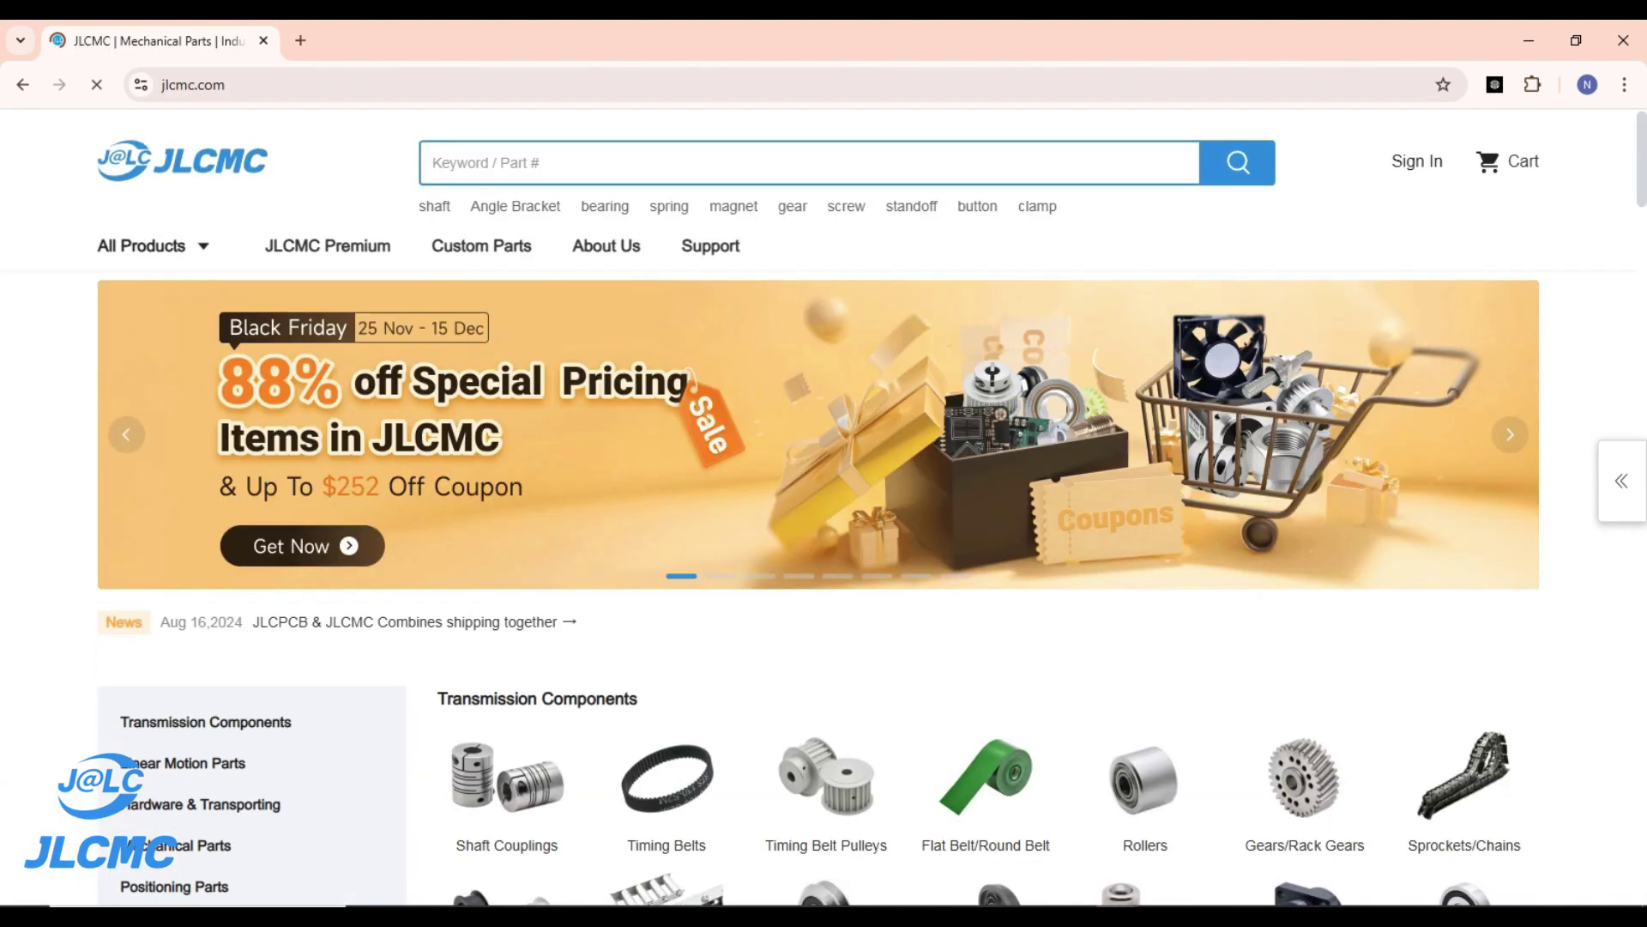
{"action": "scroll", "coordinate": [826, 506], "scroll_direction": "down", "scroll_amount": 5}
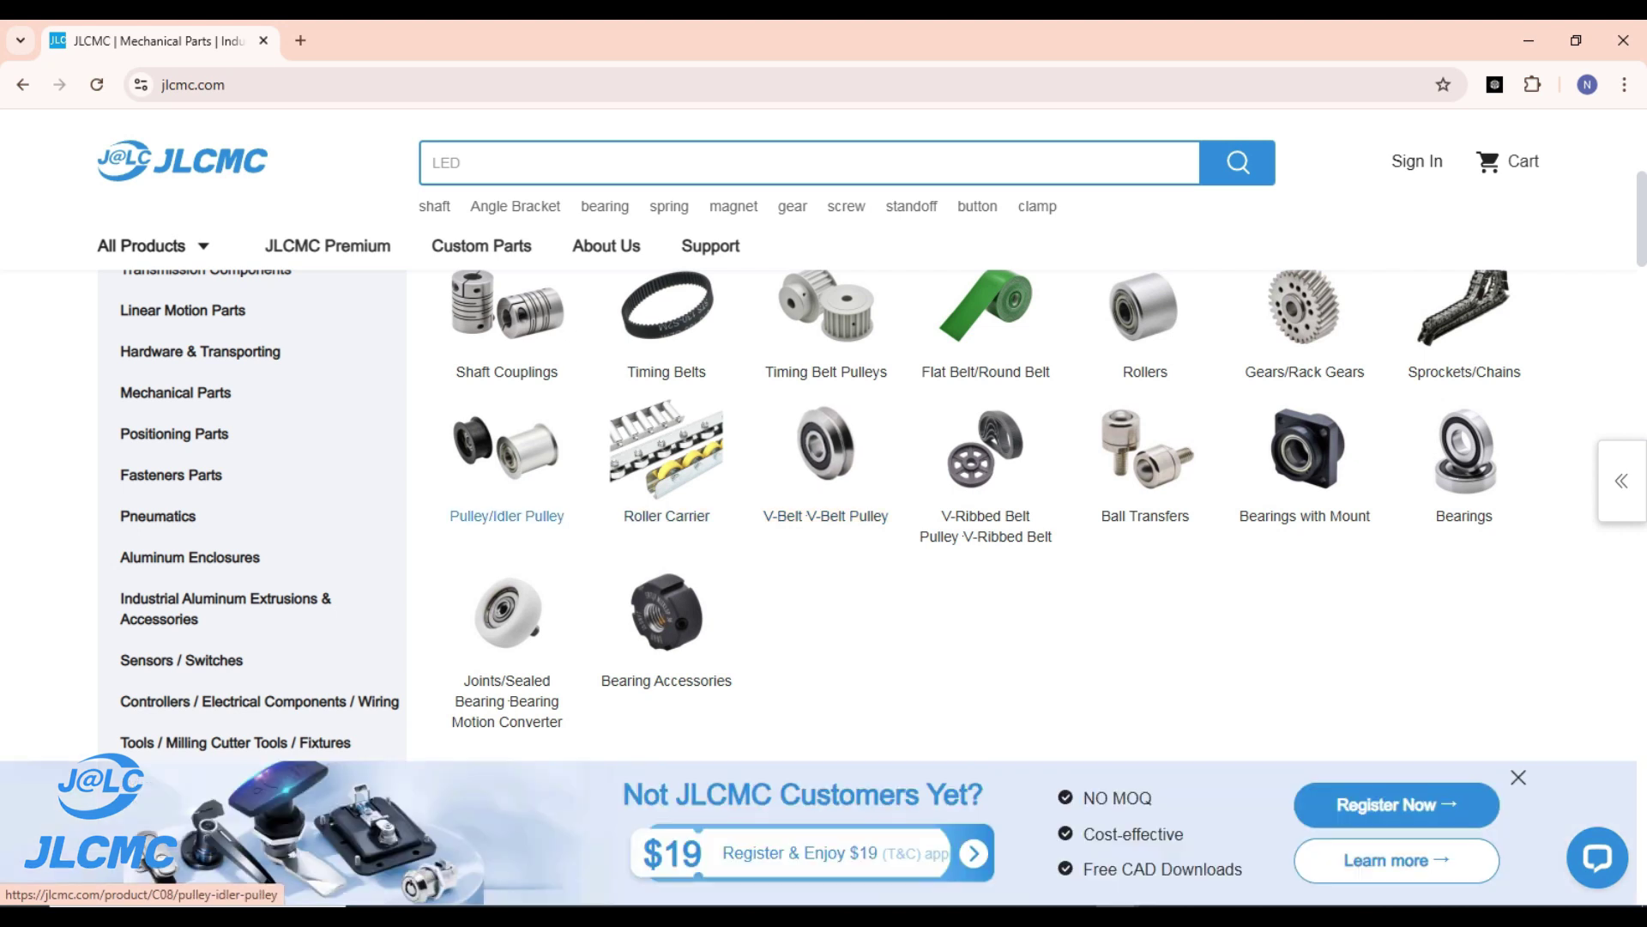
{"action": "scroll", "coordinate": [667, 515], "scroll_direction": "down", "scroll_amount": 5}
{"action": "scroll", "coordinate": [667, 515], "scroll_direction": "up", "scroll_amount": 3}
{"action": "scroll", "coordinate": [667, 515], "scroll_direction": "up", "scroll_amount": 8}
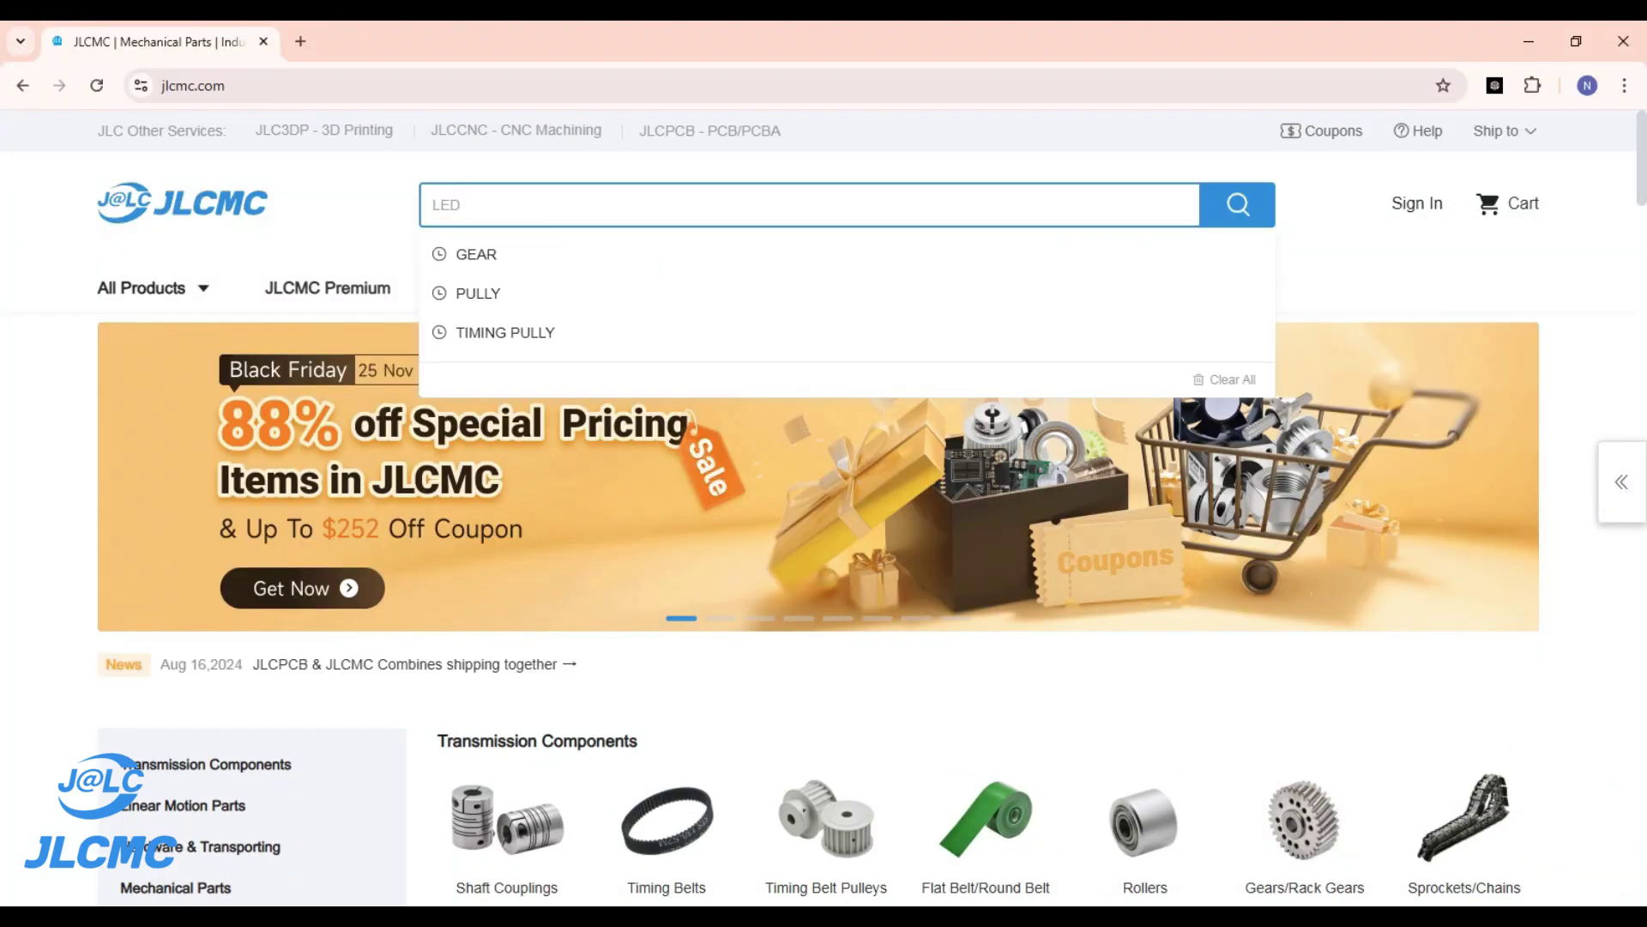
Step: Search the JLCMC store for GEAR and browse the results
{"action": "left_click", "coordinate": [474, 249]}
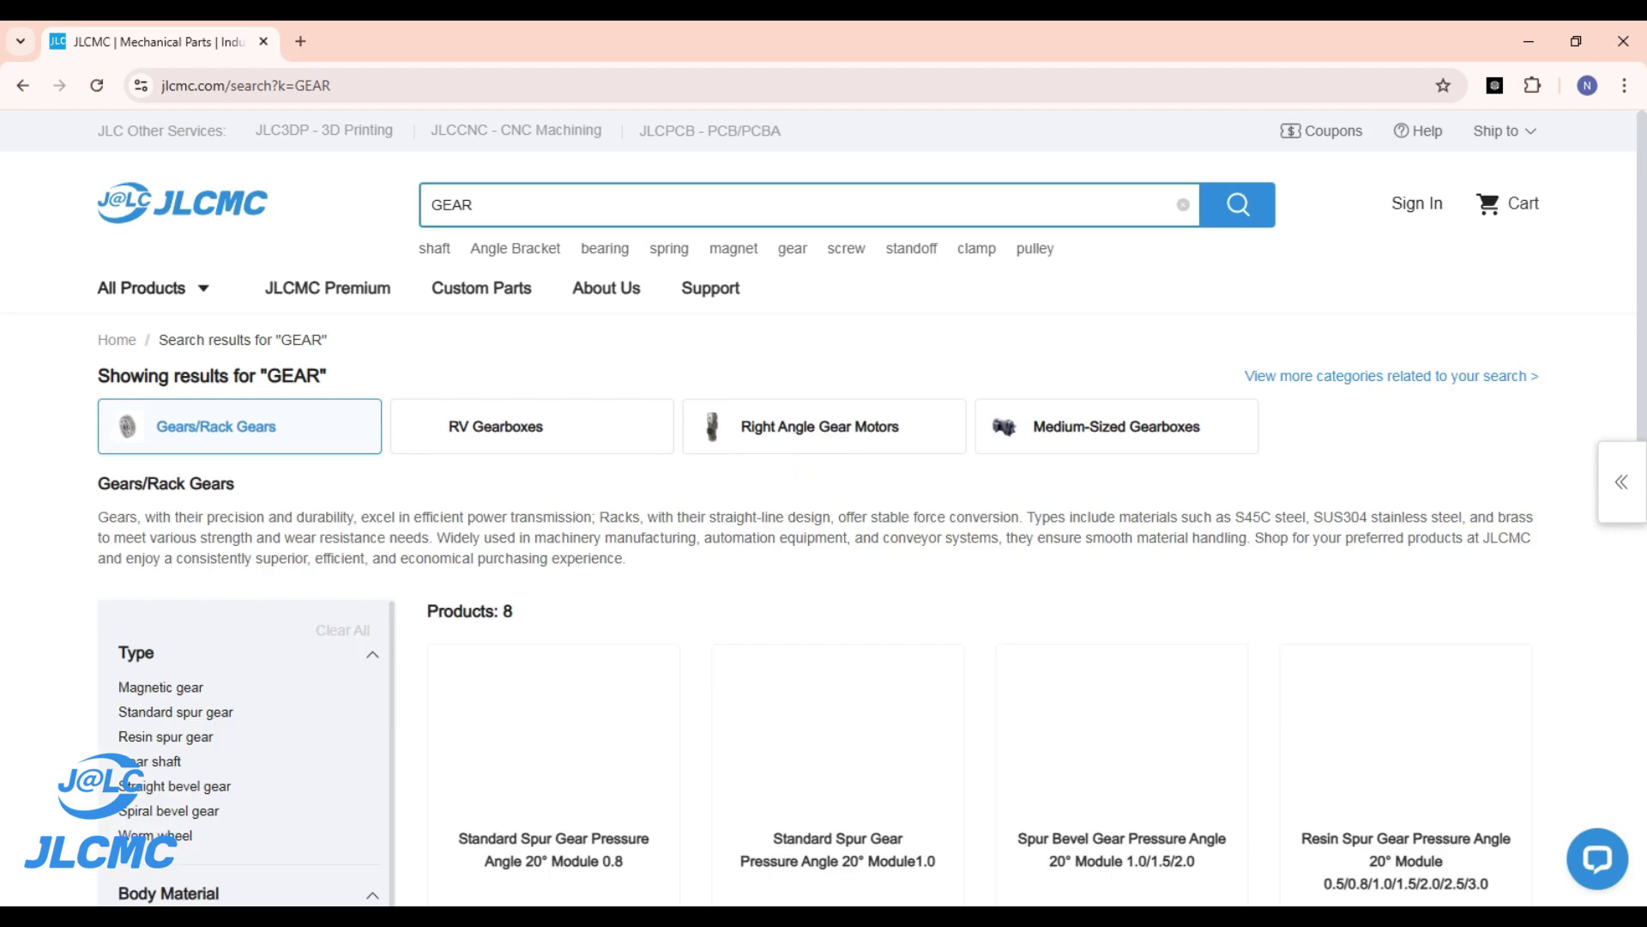
{"action": "scroll", "coordinate": [837, 429], "scroll_direction": "down", "scroll_amount": 3}
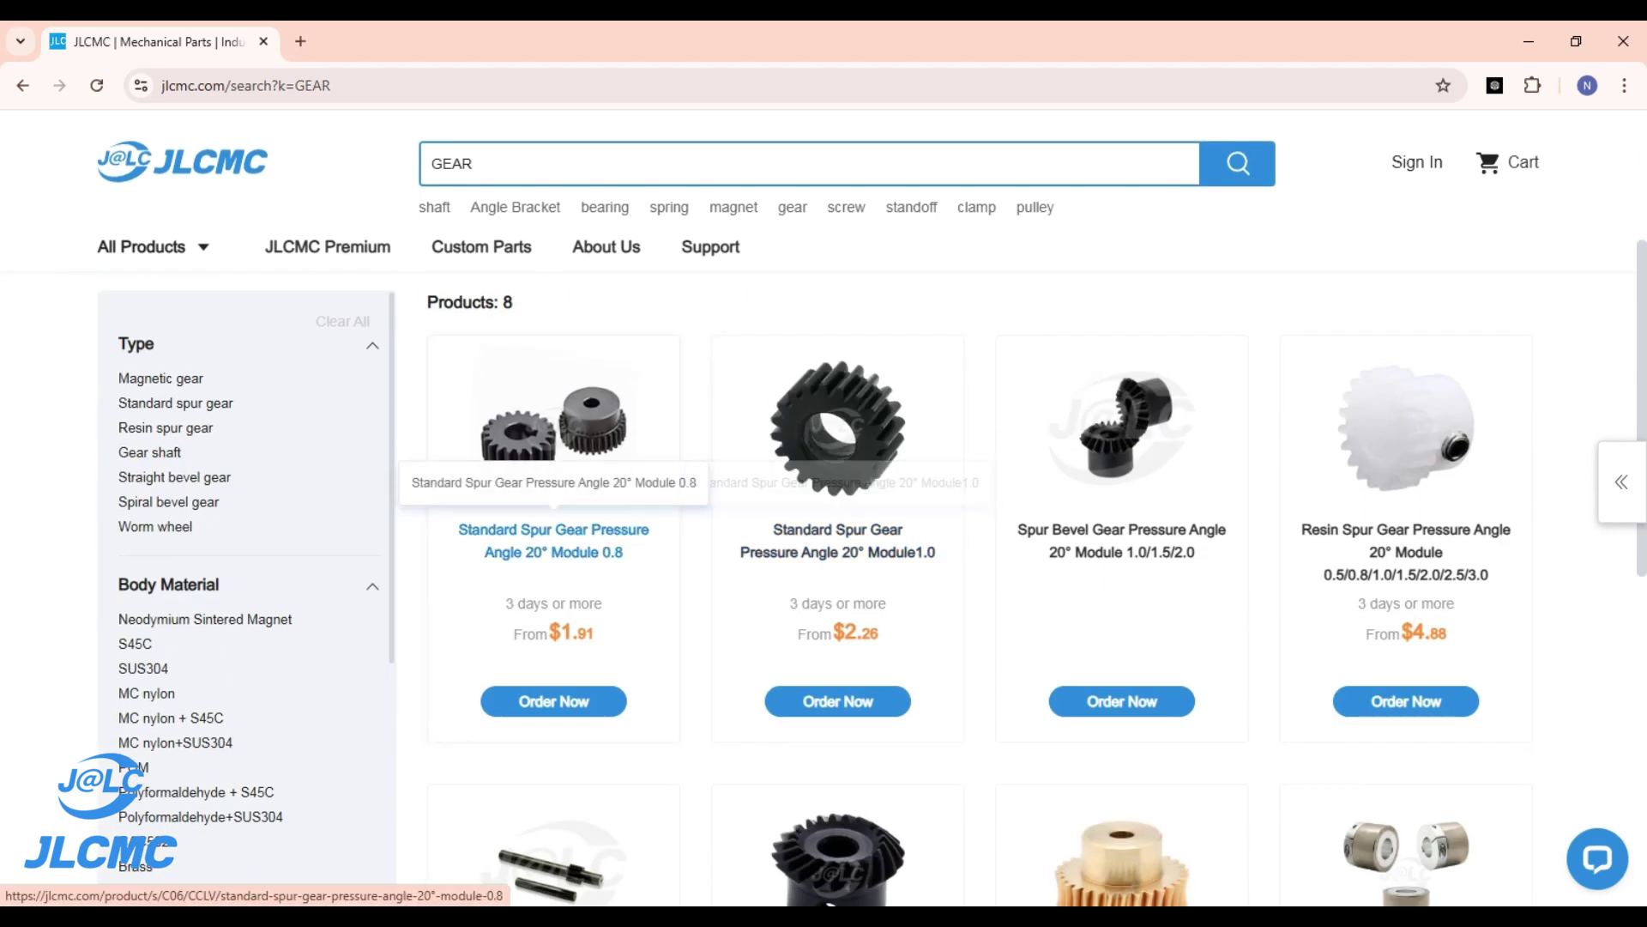
{"action": "scroll", "coordinate": [1123, 541], "scroll_direction": "down", "scroll_amount": 3}
{"action": "scroll", "coordinate": [837, 600], "scroll_direction": "down", "scroll_amount": 5}
{"action": "scroll", "coordinate": [837, 600], "scroll_direction": "up", "scroll_amount": 9}
{"action": "scroll", "coordinate": [838, 601], "scroll_direction": "up", "scroll_amount": 1}
{"action": "scroll", "coordinate": [838, 600], "scroll_direction": "down", "scroll_amount": 2}
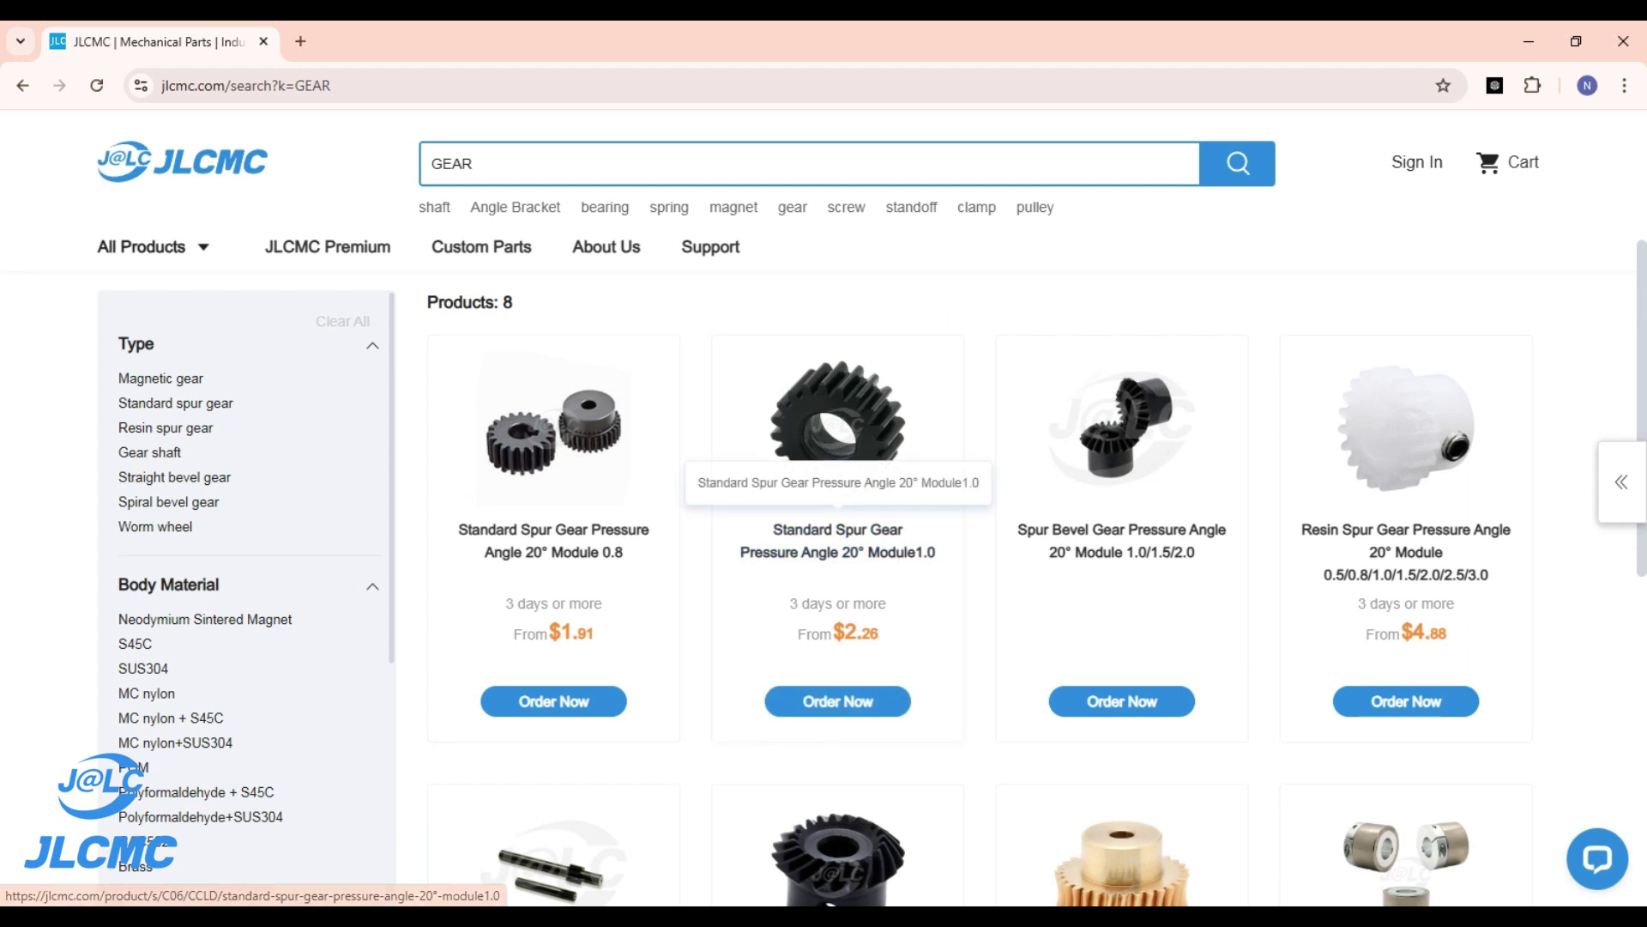
Step: Open the Standard Spur Gear 20° Module1.0 page and view its dimensioned drawing
{"action": "left_click", "coordinate": [884, 467]}
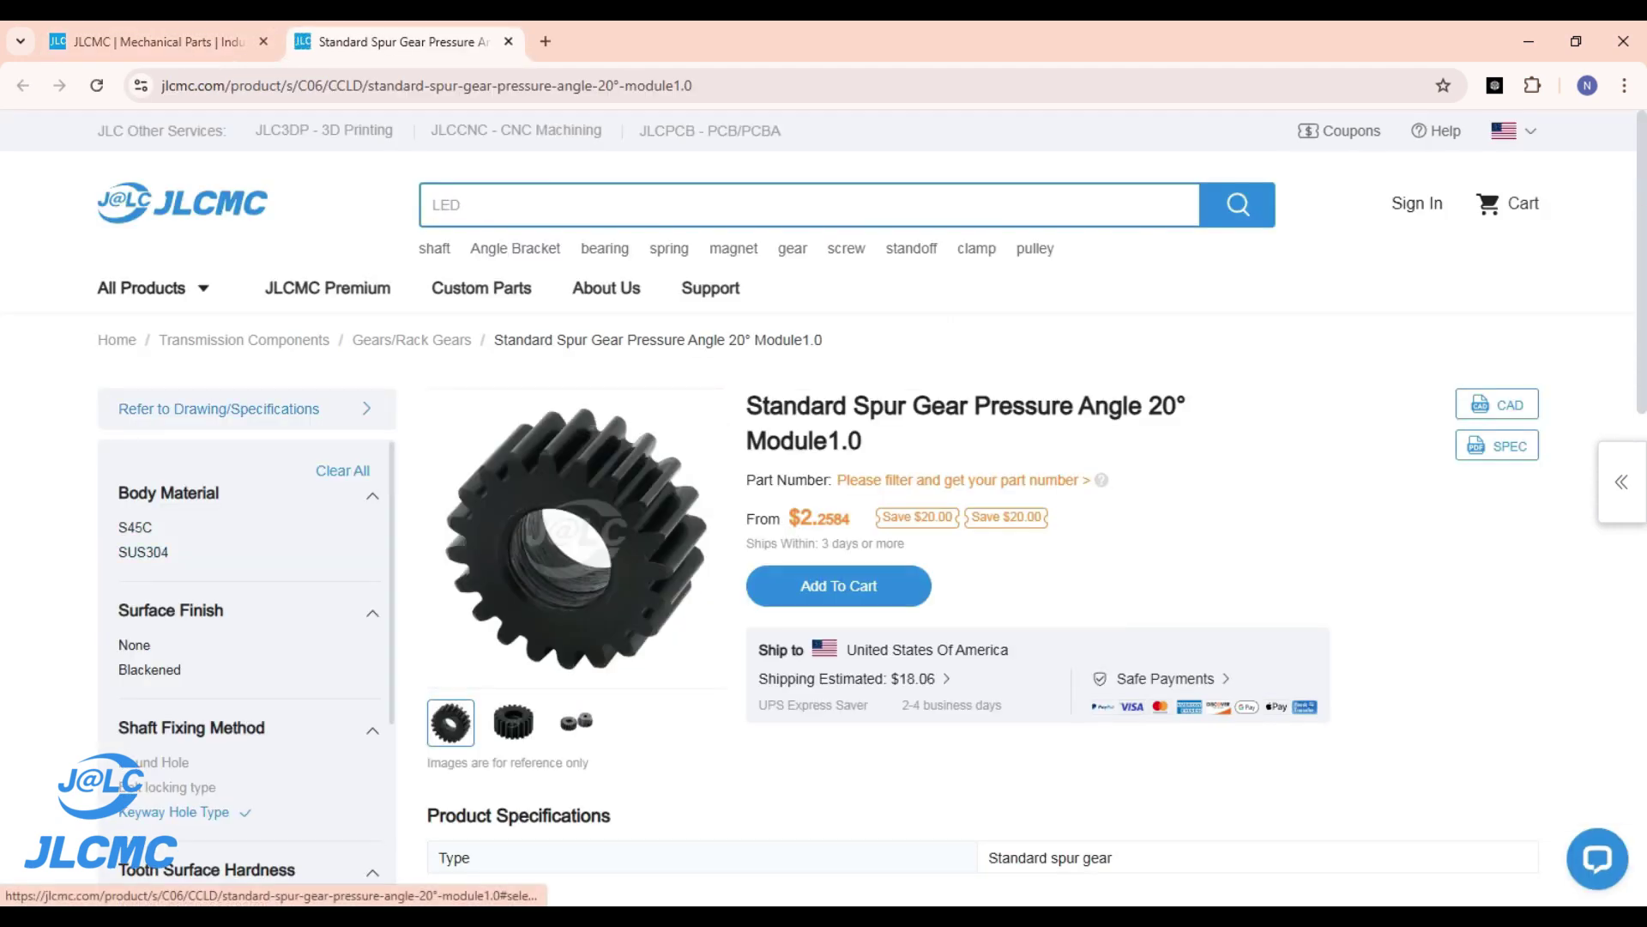
{"action": "left_click", "coordinate": [218, 409]}
{"action": "scroll", "coordinate": [979, 601], "scroll_direction": "down", "scroll_amount": 5}
{"action": "scroll", "coordinate": [978, 600], "scroll_direction": "down", "scroll_amount": 3}
{"action": "scroll", "coordinate": [979, 600], "scroll_direction": "up", "scroll_amount": 5}
{"action": "scroll", "coordinate": [978, 600], "scroll_direction": "up", "scroll_amount": 5}
{"action": "scroll", "coordinate": [978, 601], "scroll_direction": "up", "scroll_amount": 3}
{"action": "scroll", "coordinate": [978, 600], "scroll_direction": "up", "scroll_amount": 5}
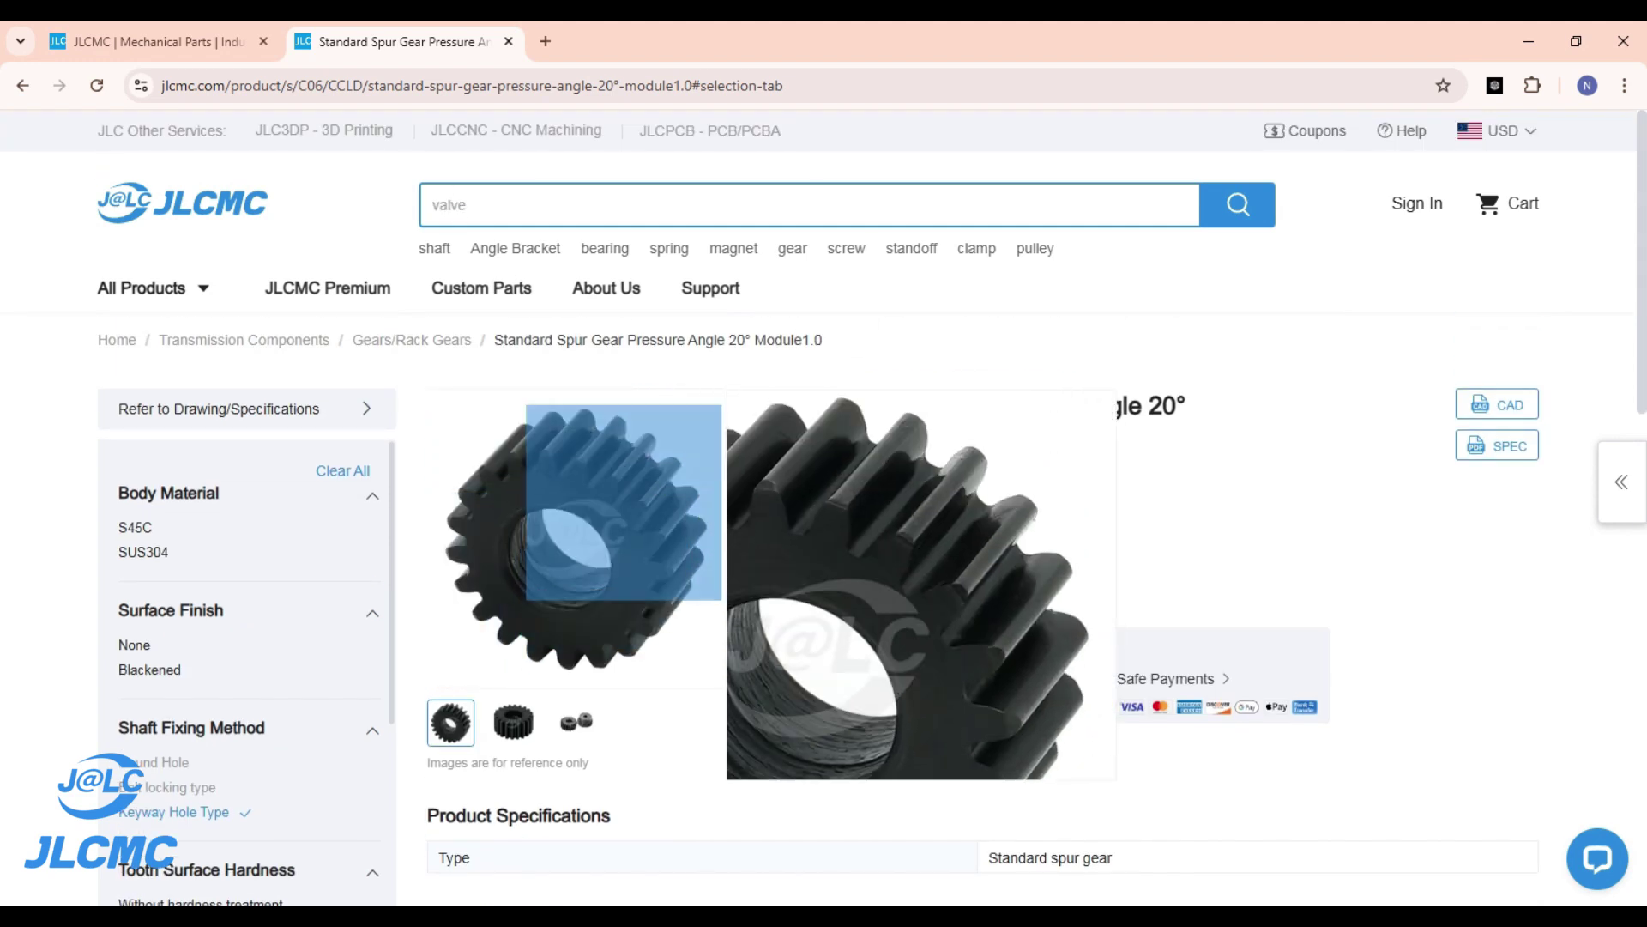
Step: Review the shipping methods and costs, then exit the 28-tooth gear sketch in SOLIDWORKS
{"action": "left_click", "coordinate": [849, 678]}
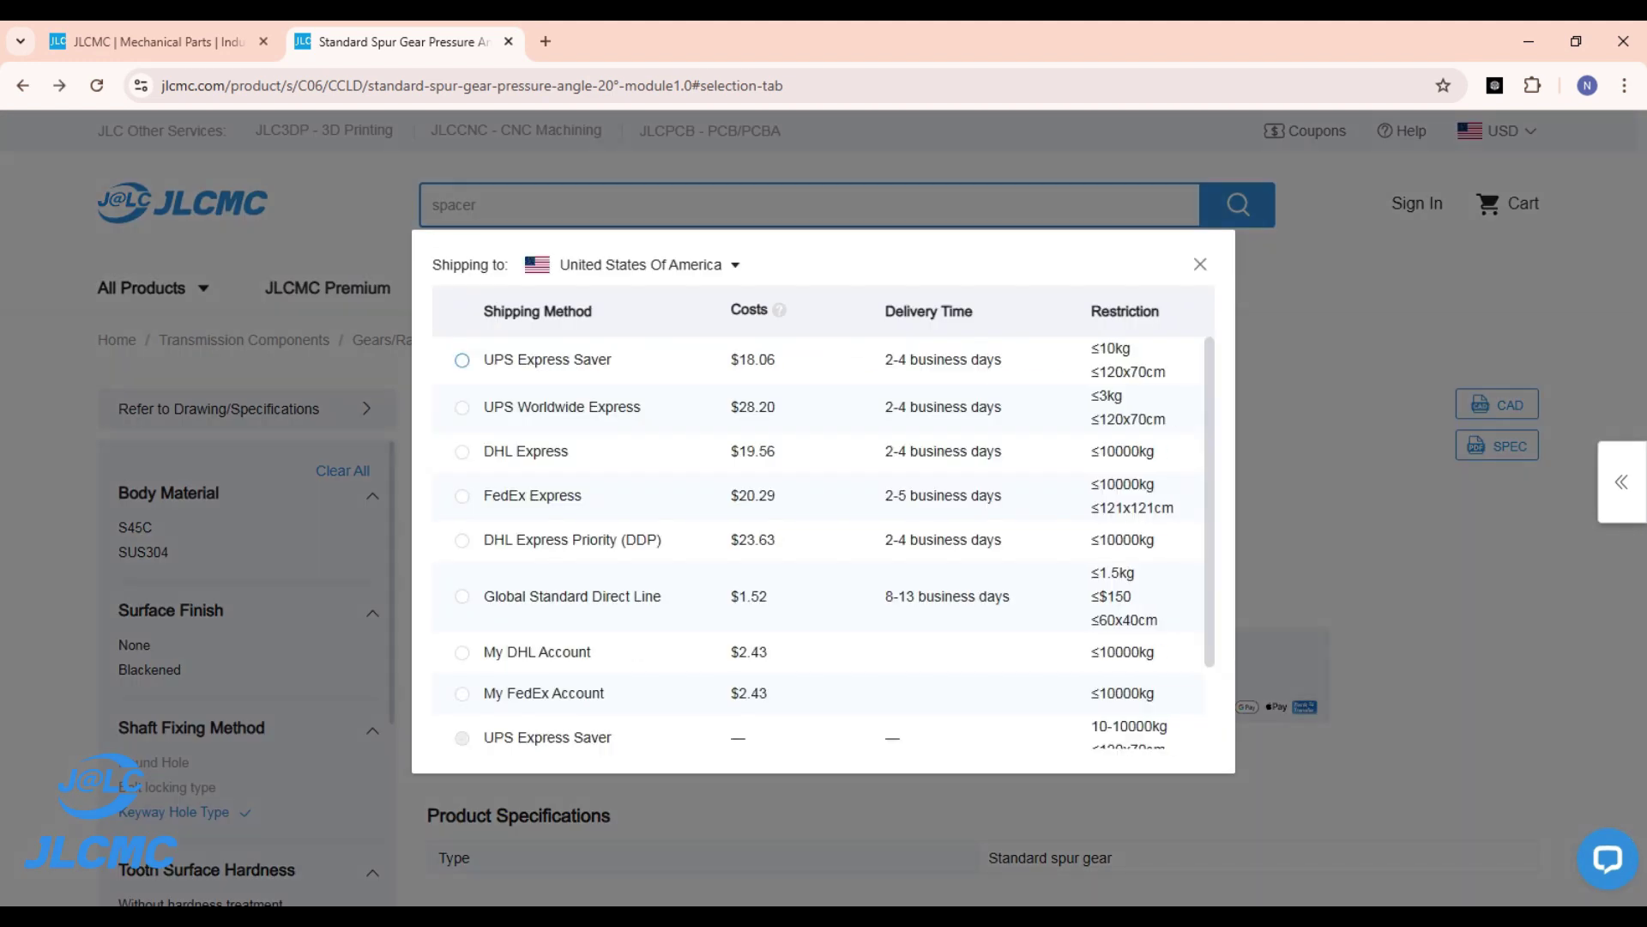
{"action": "scroll", "coordinate": [824, 540], "scroll_direction": "down", "scroll_amount": 1}
{"action": "scroll", "coordinate": [824, 540], "scroll_direction": "up", "scroll_amount": 1}
{"action": "key", "text": "Escape"}
{"action": "scroll", "coordinate": [247, 669], "scroll_direction": "down", "scroll_amount": 3}
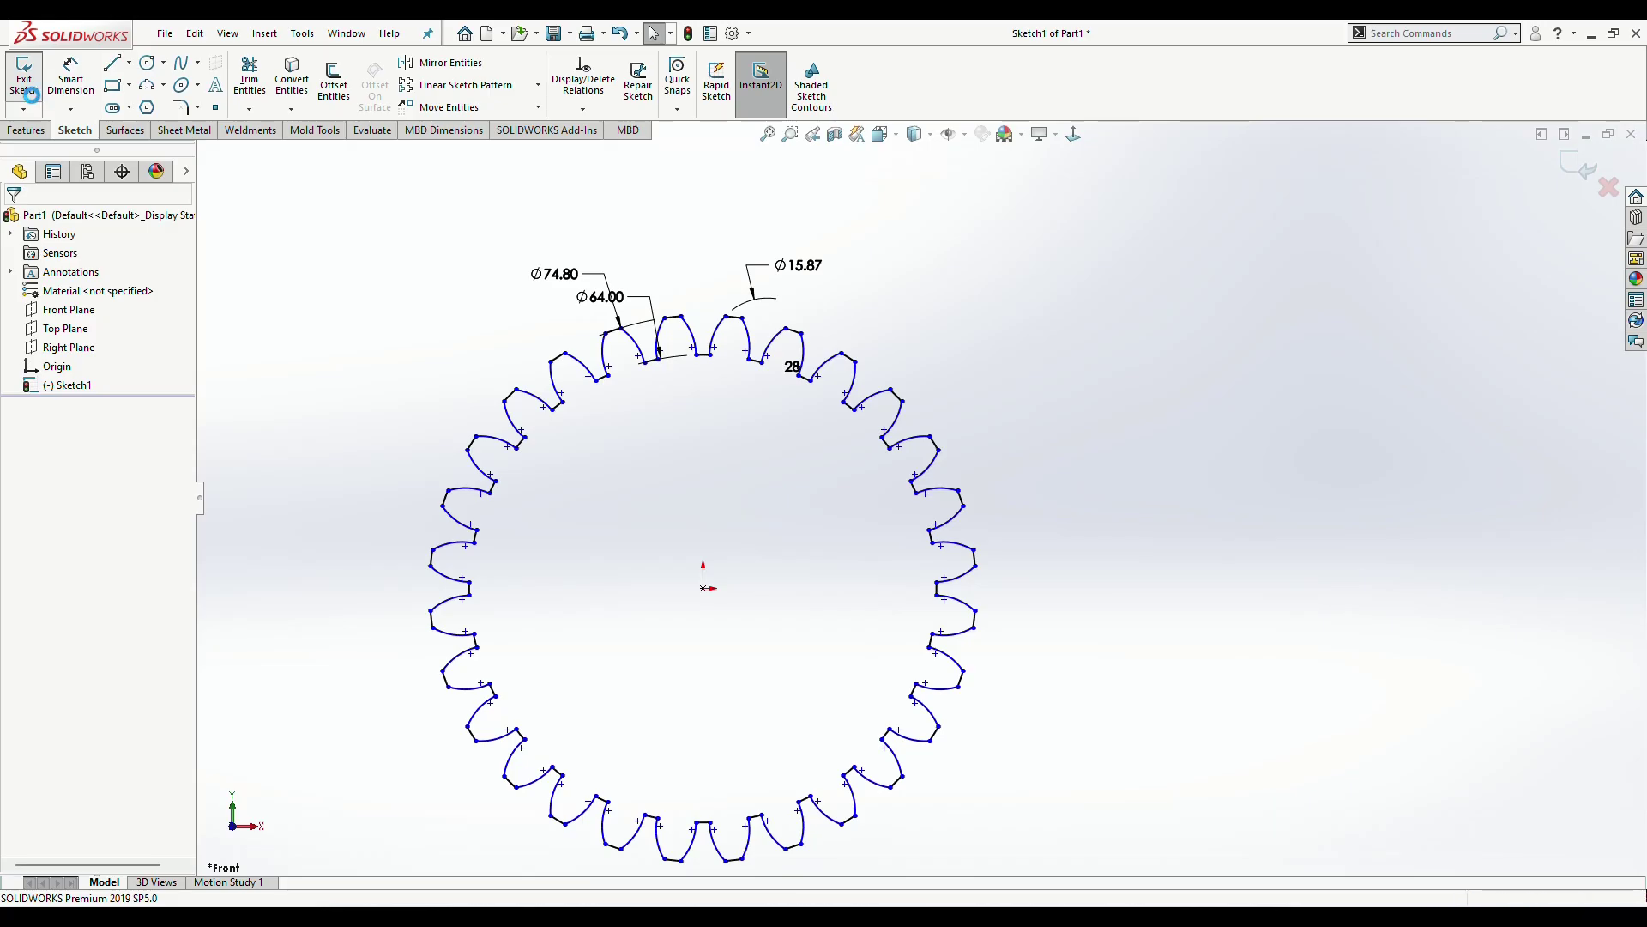
{"action": "left_click", "coordinate": [34, 101]}
Step: Extrude the 28-tooth gear profile 30 mm as Boss-Extrude1 and start a sketch on its front face
{"action": "left_click", "coordinate": [31, 101]}
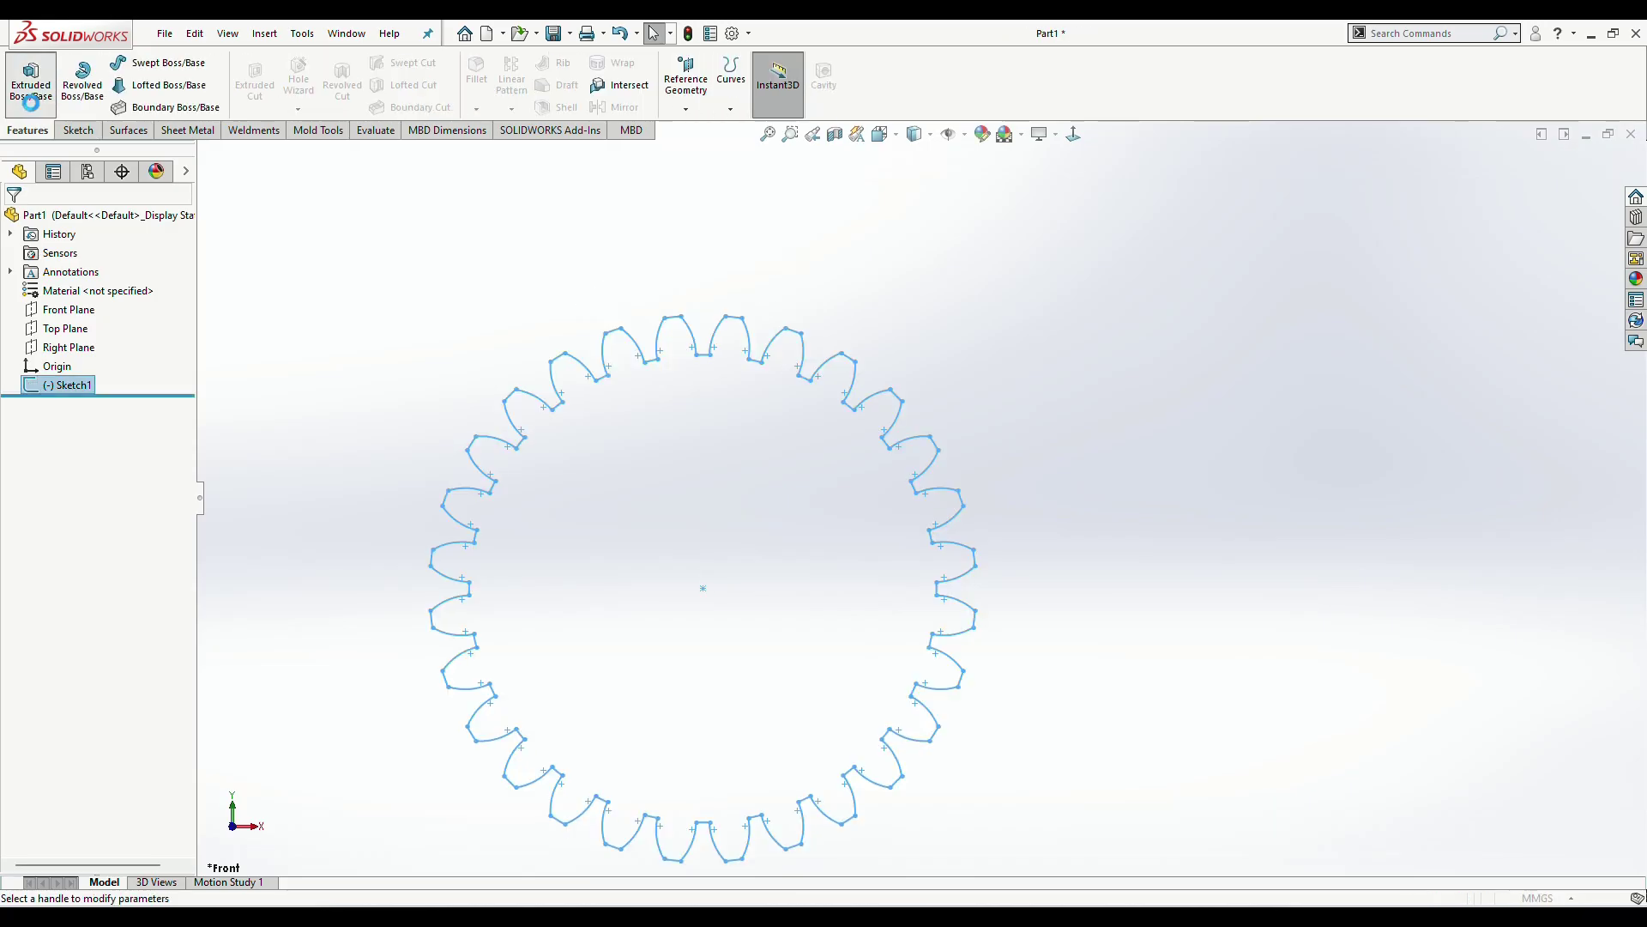
{"action": "type", "text": "30"}
{"action": "key", "text": "Return"}
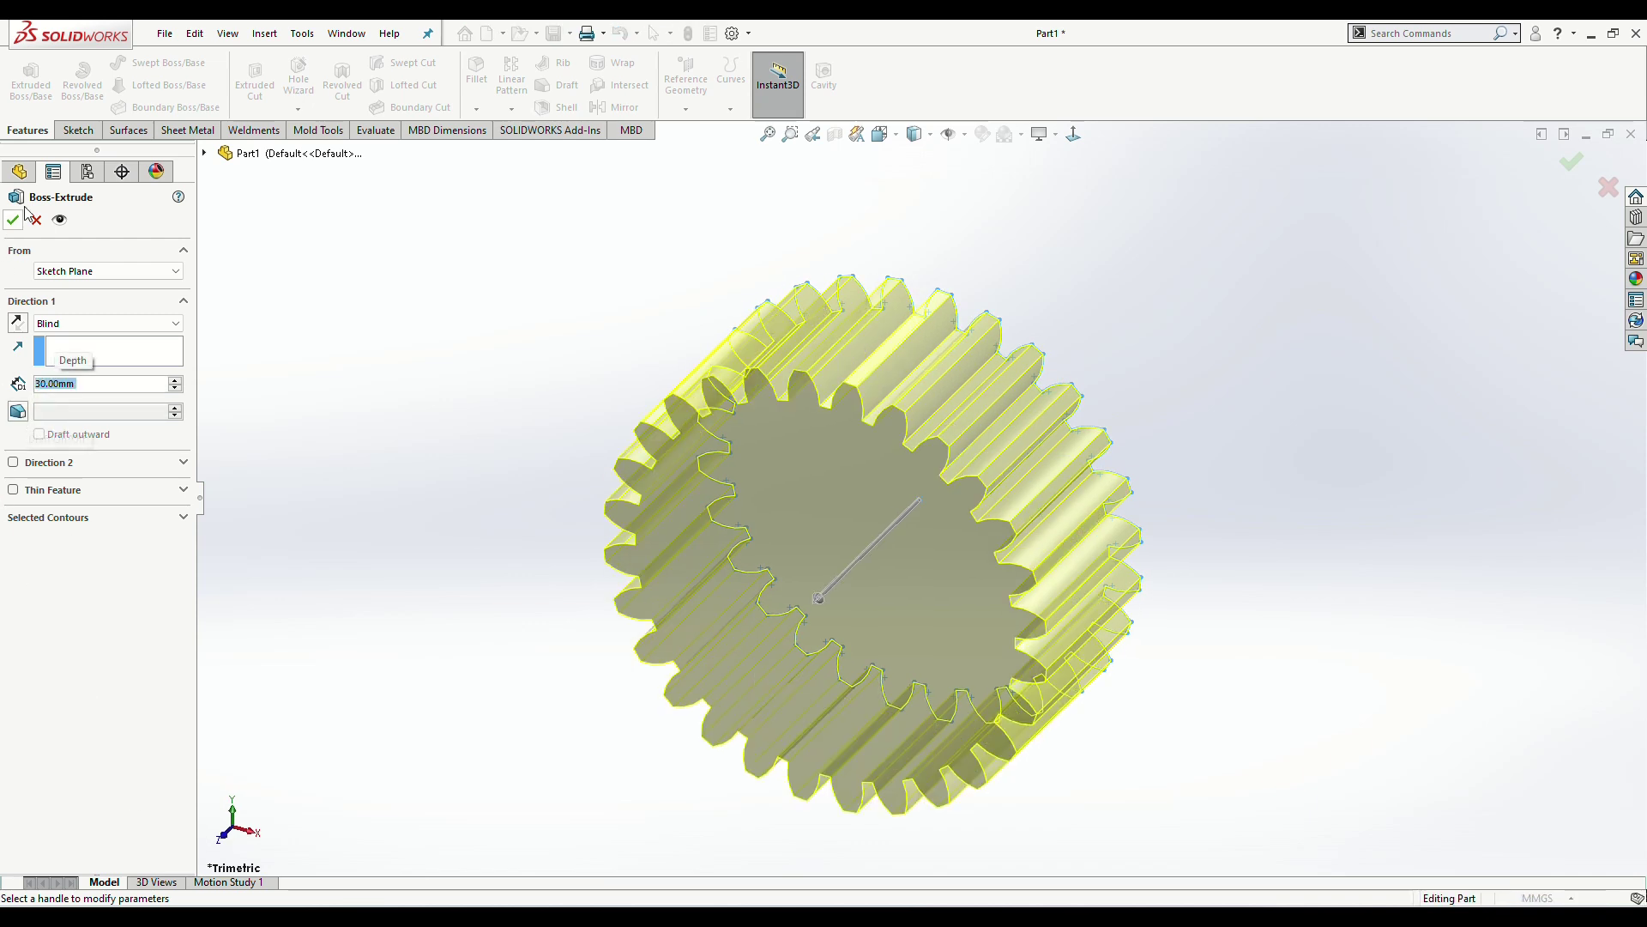
{"action": "left_click", "coordinate": [13, 221]}
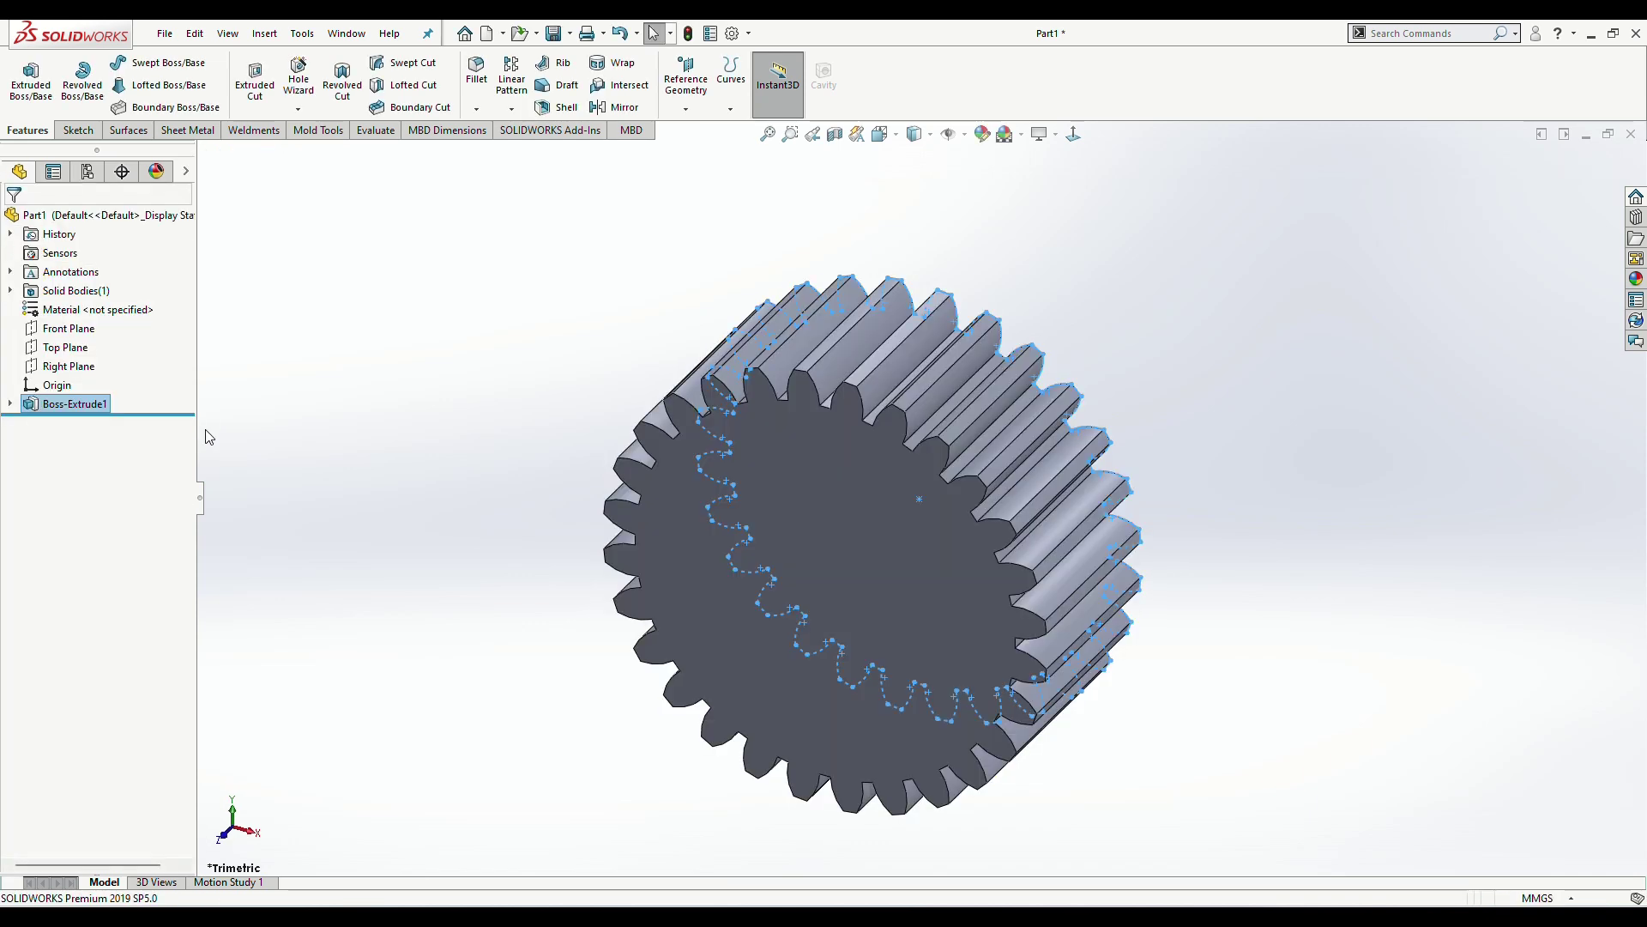
{"action": "right_click", "coordinate": [777, 528]}
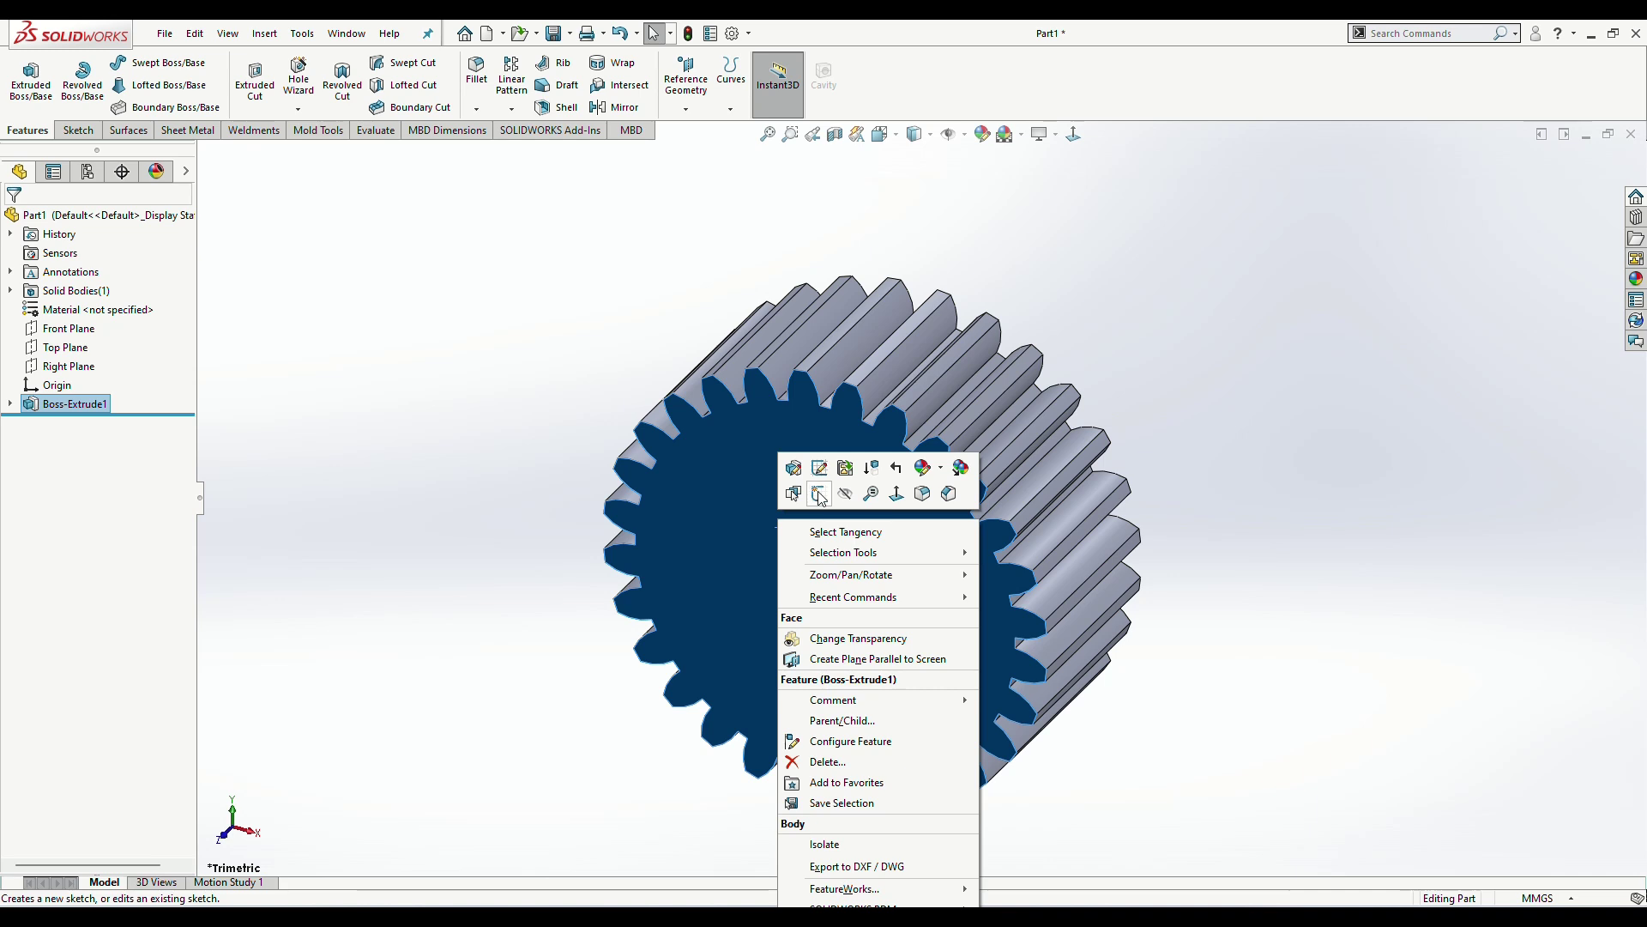
{"action": "left_click", "coordinate": [819, 495]}
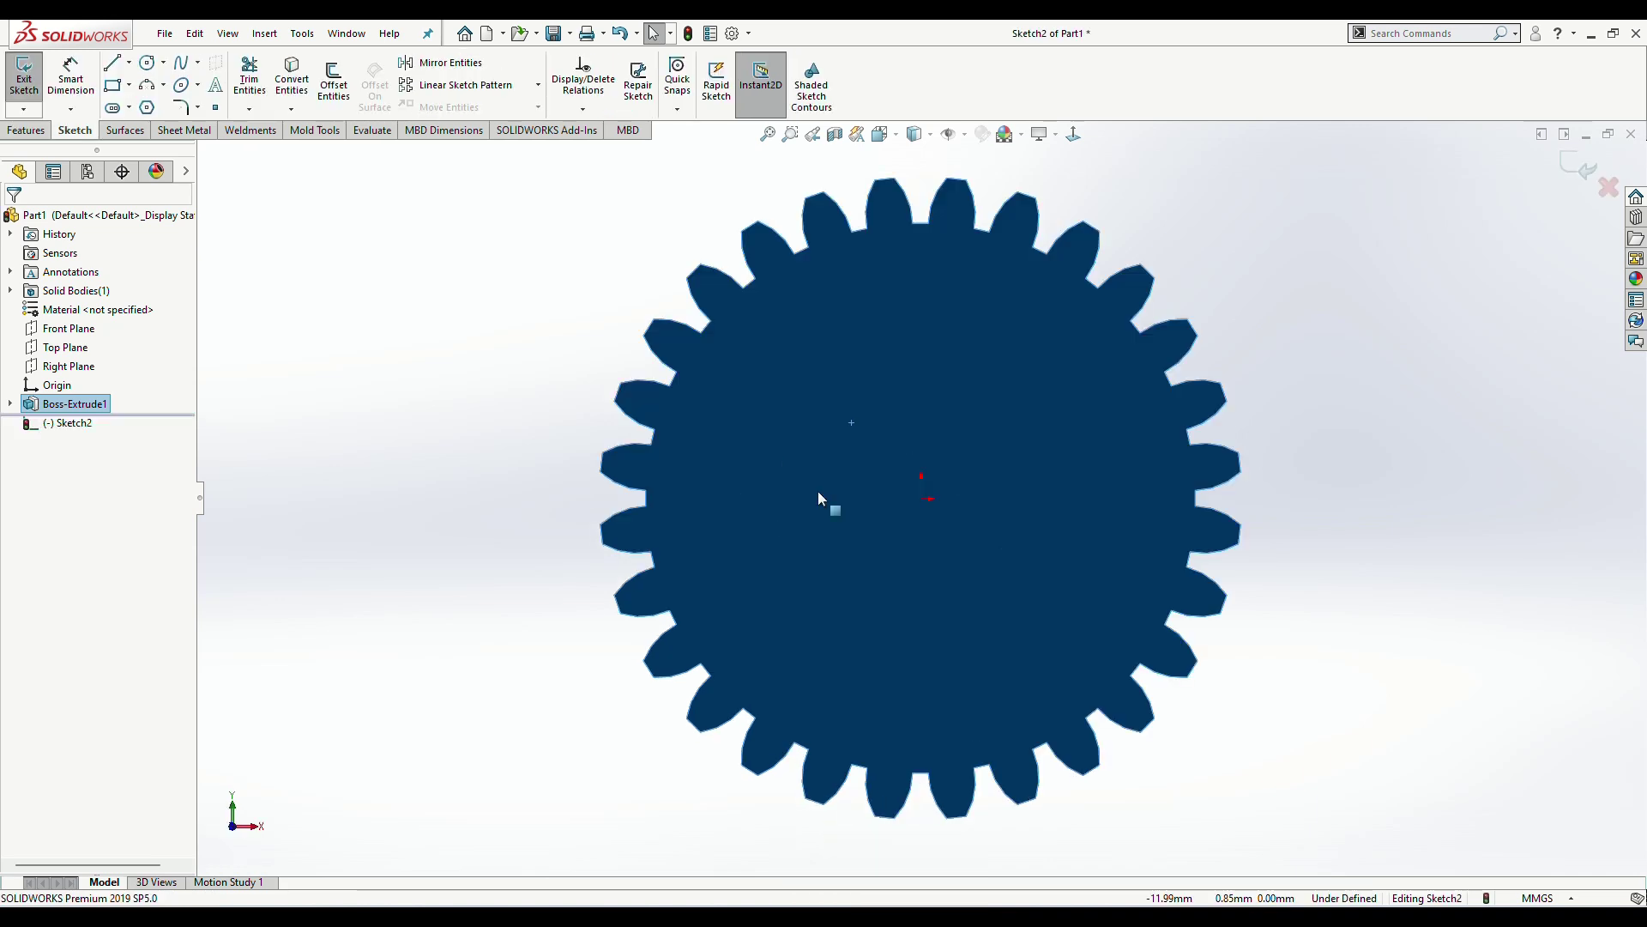
Step: Draw a Ø45 circle centred on the origin
{"action": "left_click", "coordinate": [146, 62]}
{"action": "left_click", "coordinate": [922, 498]}
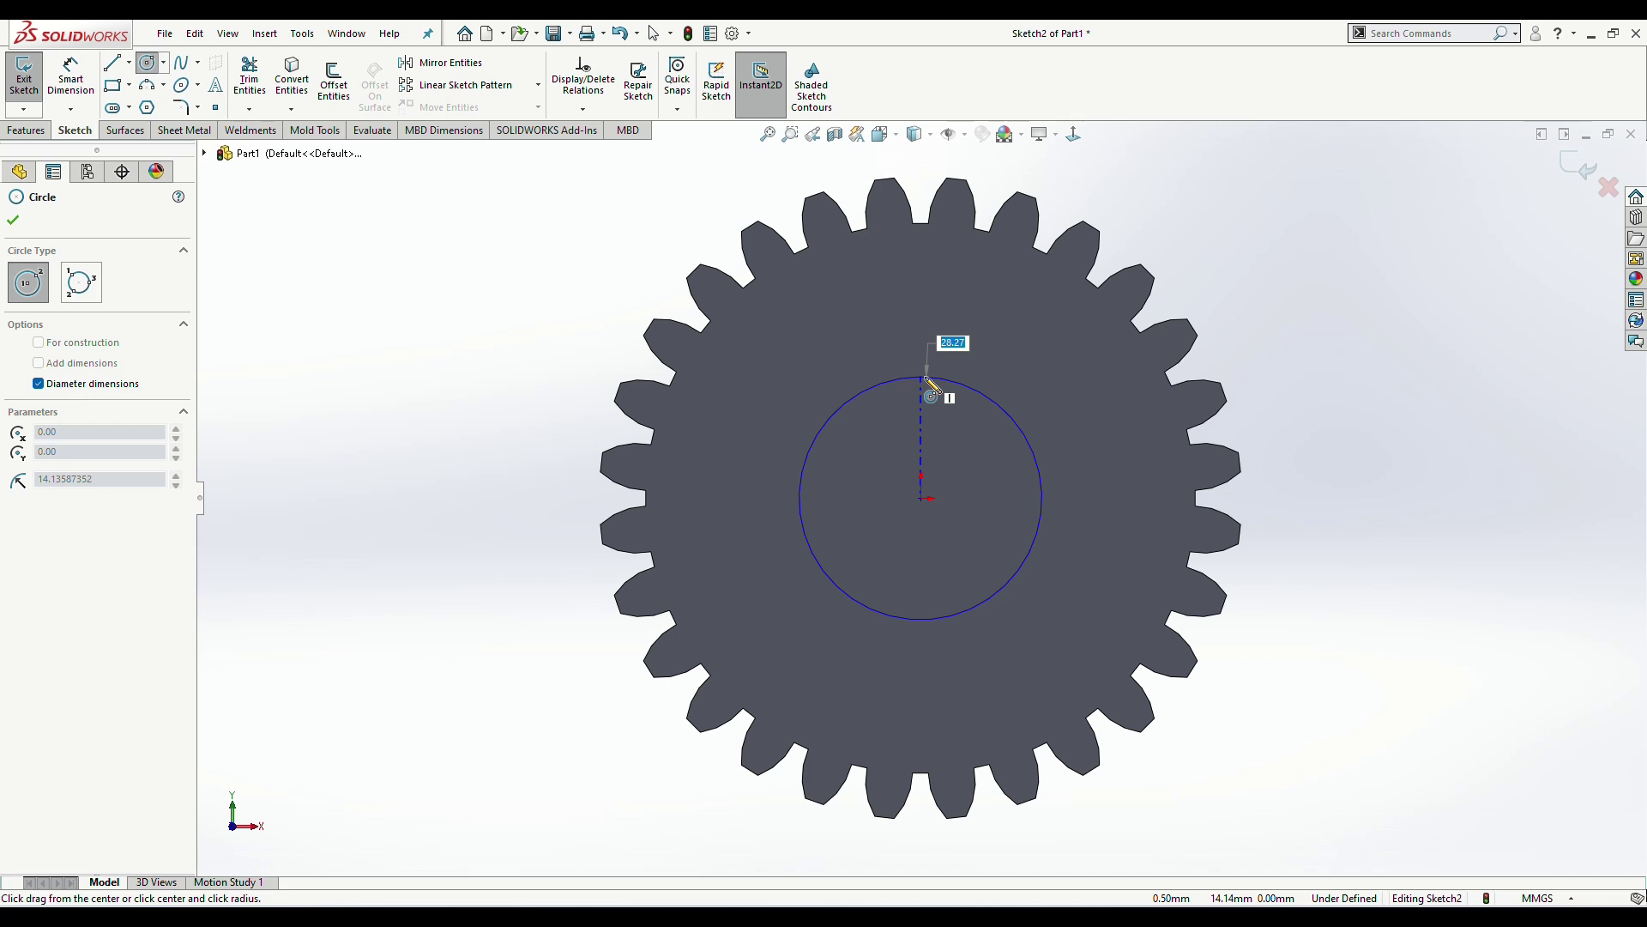
{"action": "type", "text": "45"}
{"action": "key", "text": "Return"}
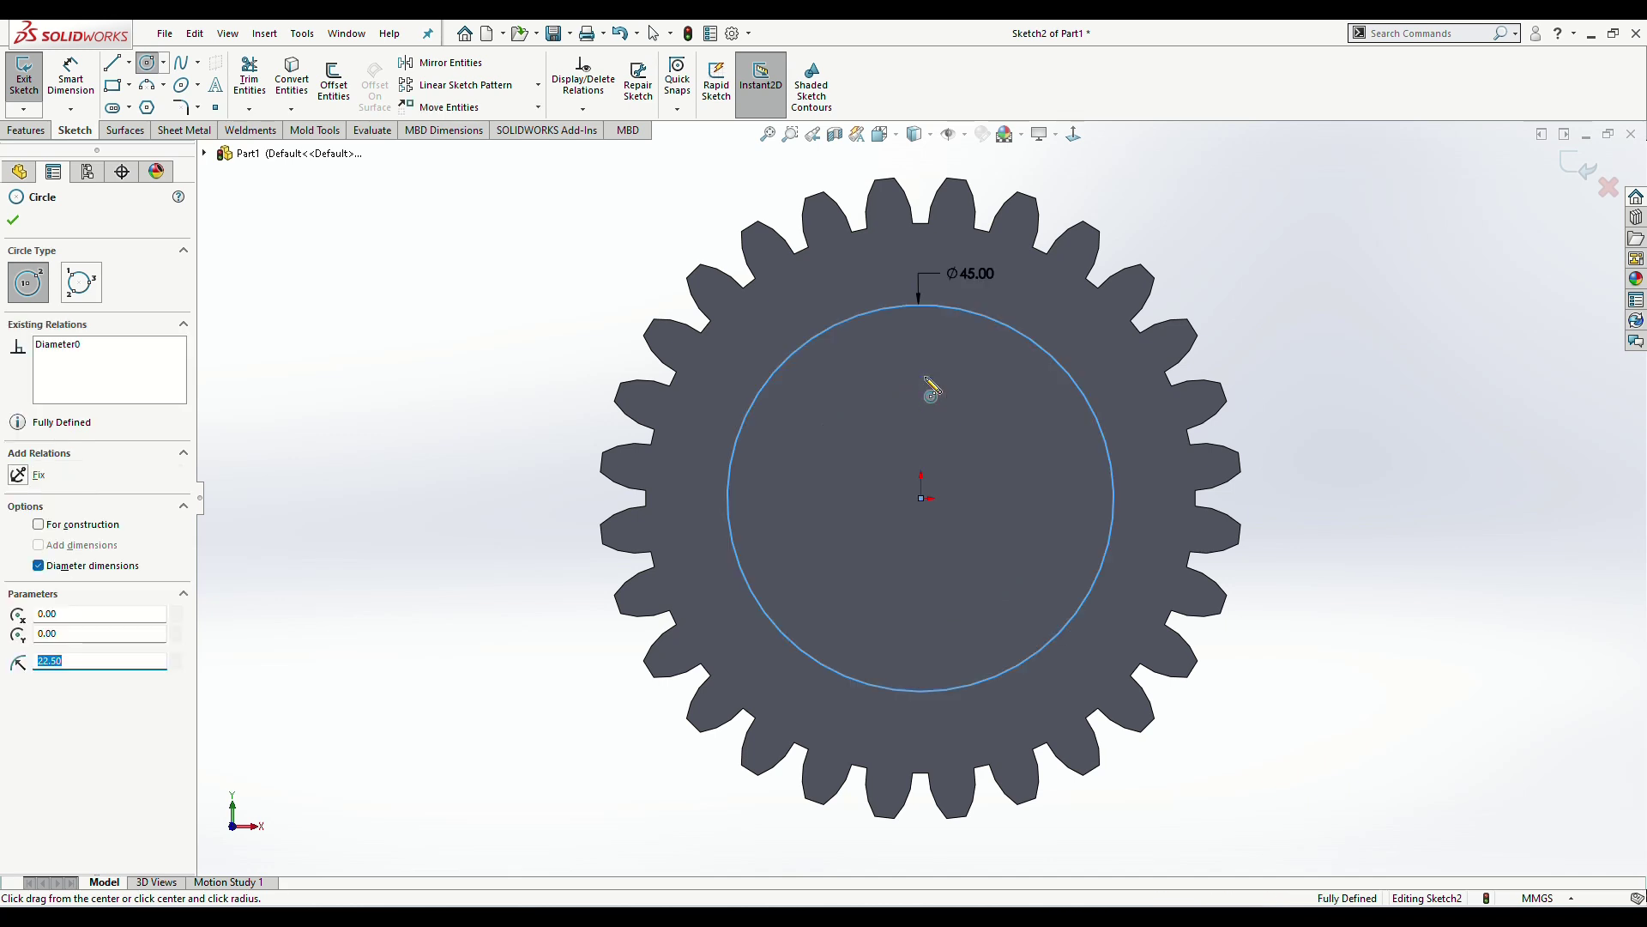
{"action": "left_click", "coordinate": [12, 223]}
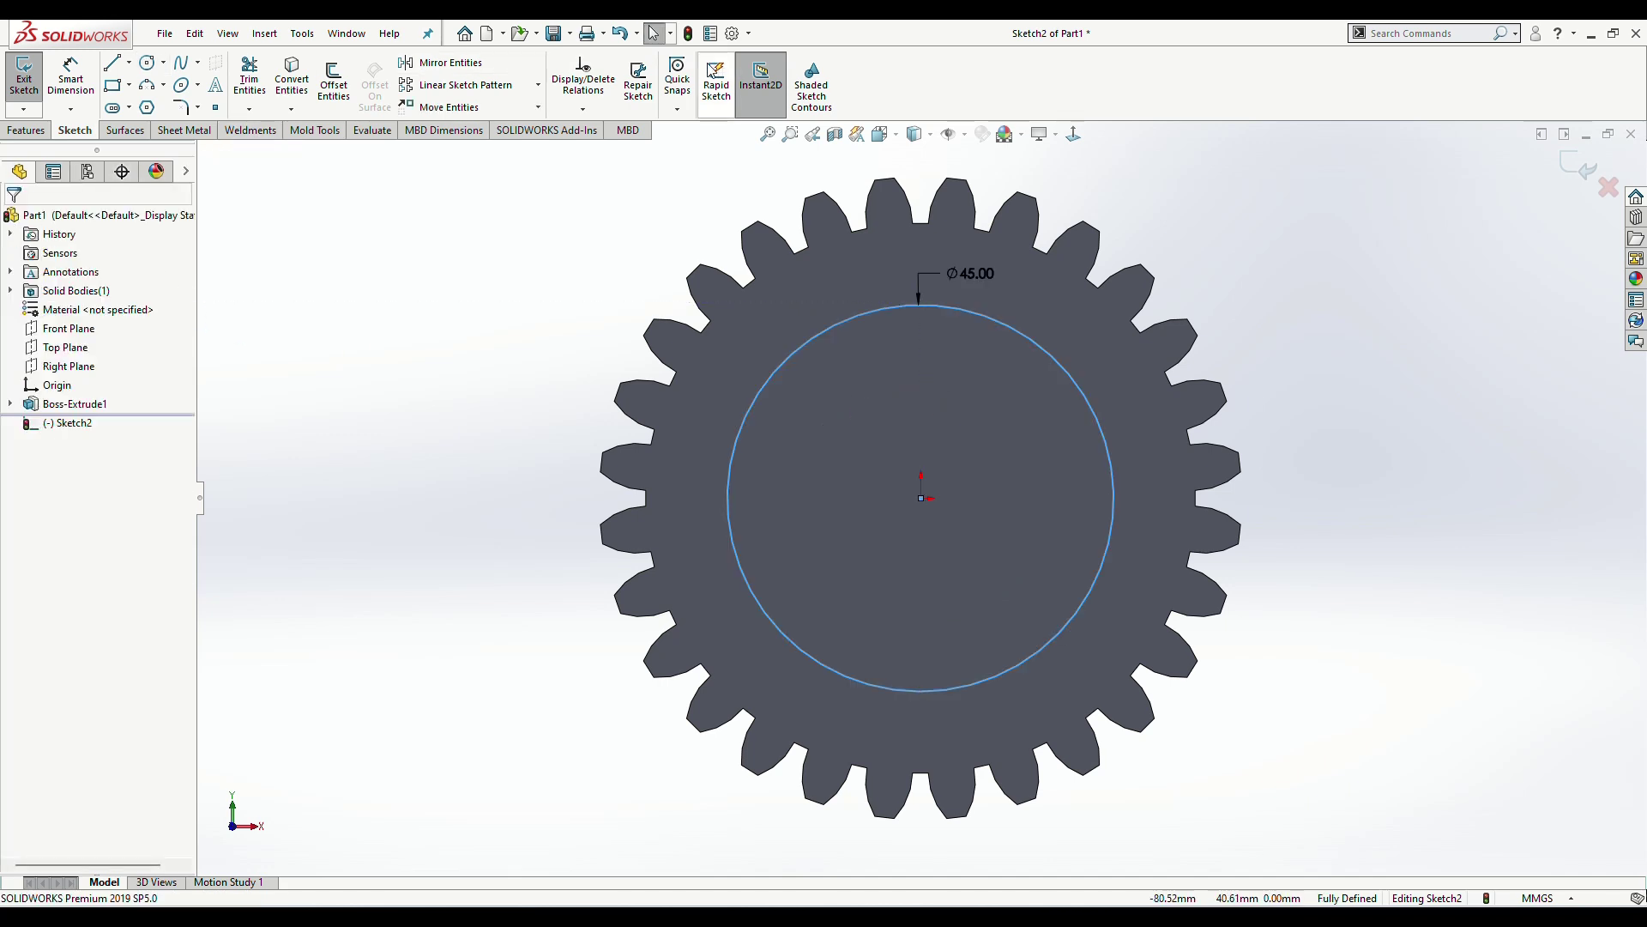
Step: Add a concentric Ø20 circle and a third circle reaching the 12.52 mark
{"action": "key", "text": "Return"}
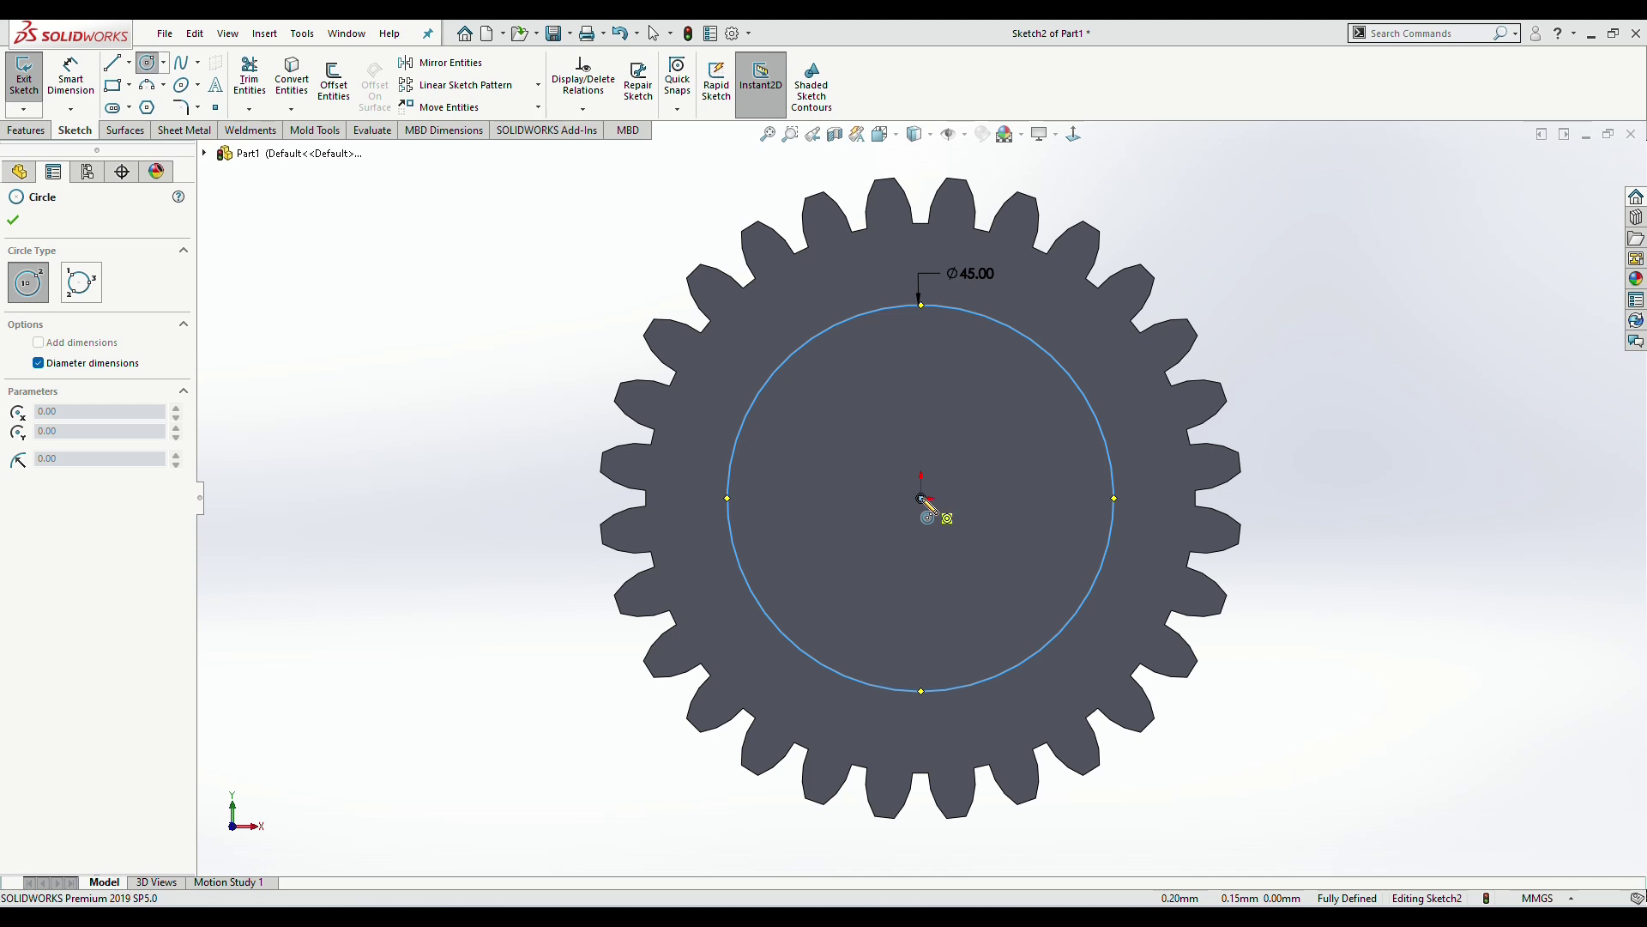
{"action": "left_click", "coordinate": [922, 498]}
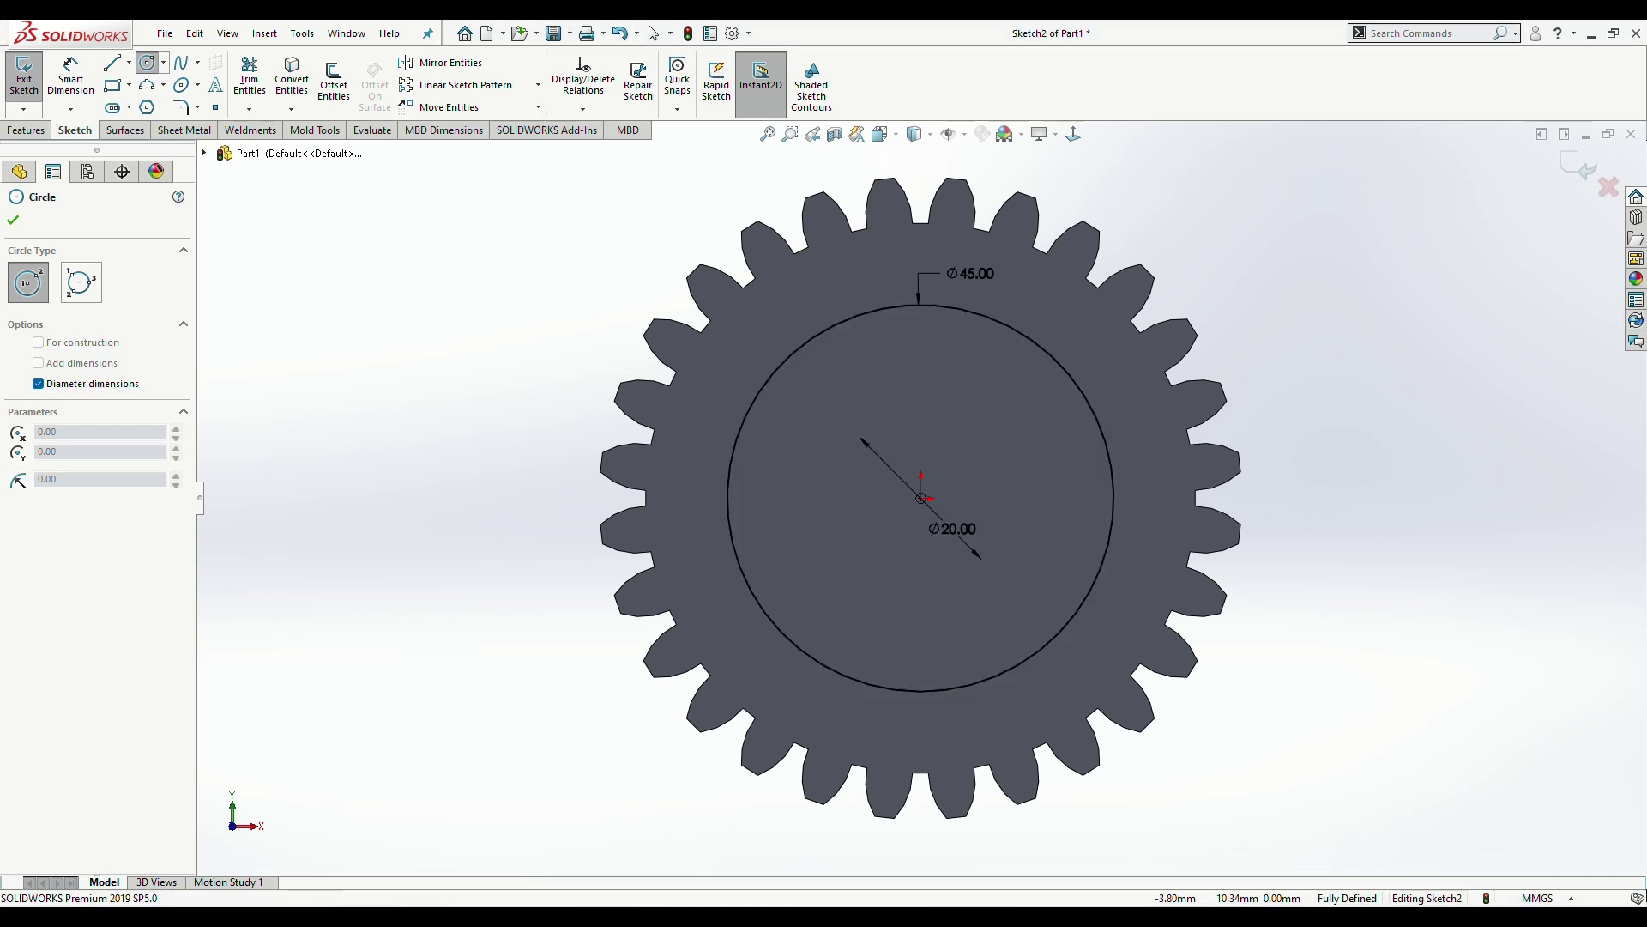
{"action": "left_click", "coordinate": [862, 439]}
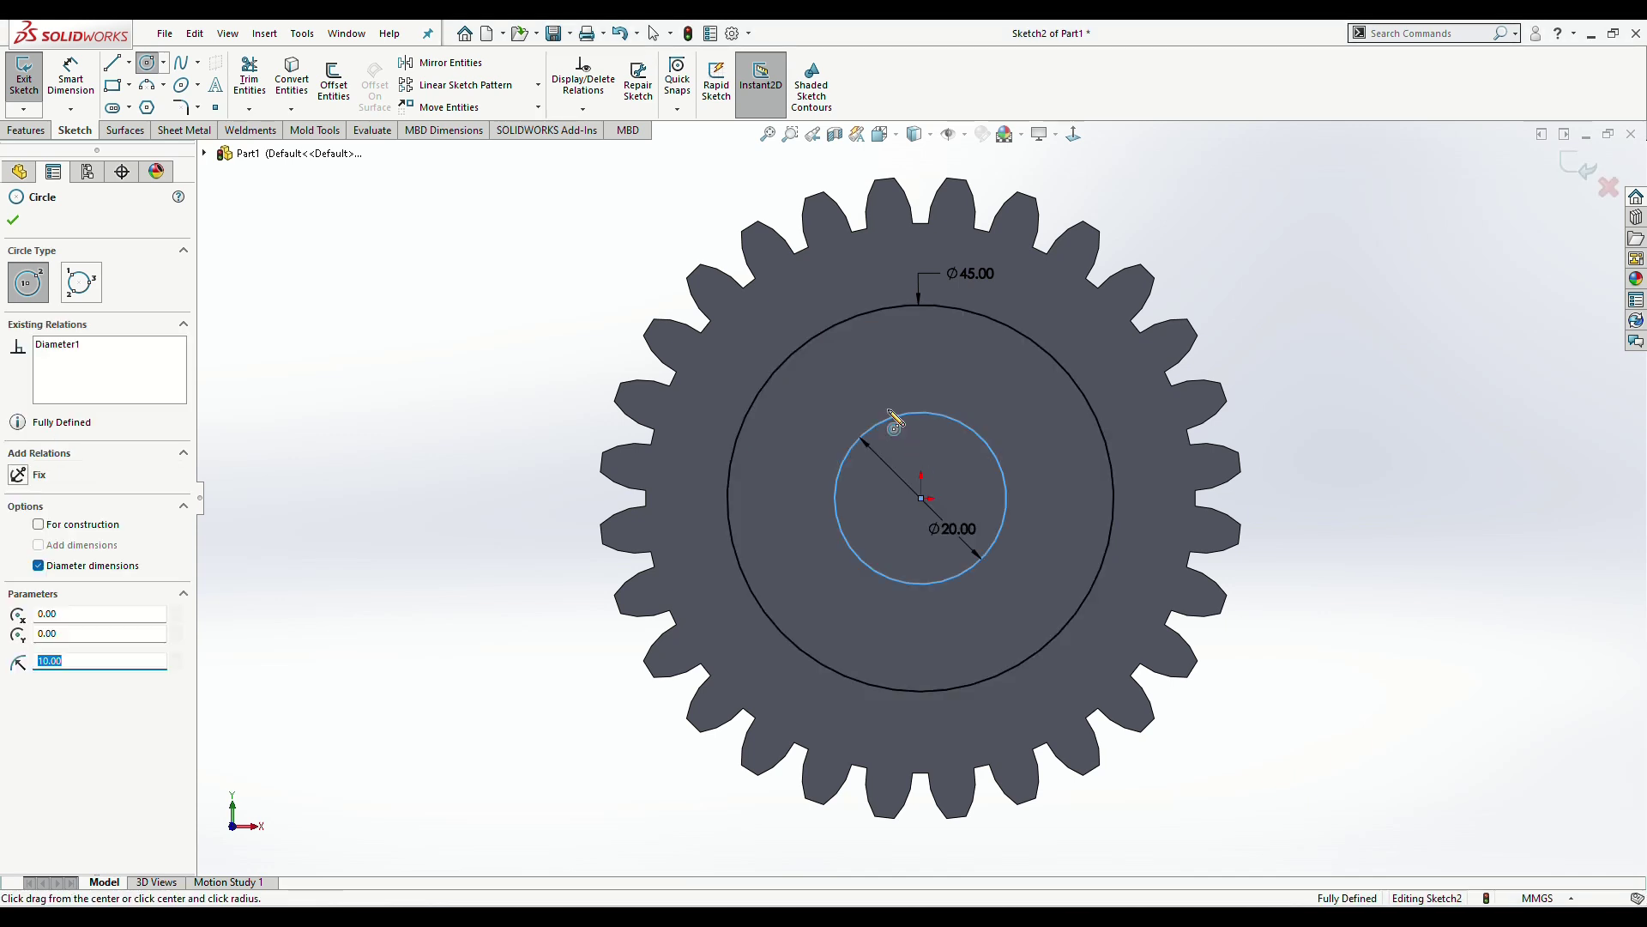
{"action": "left_click", "coordinate": [17, 223]}
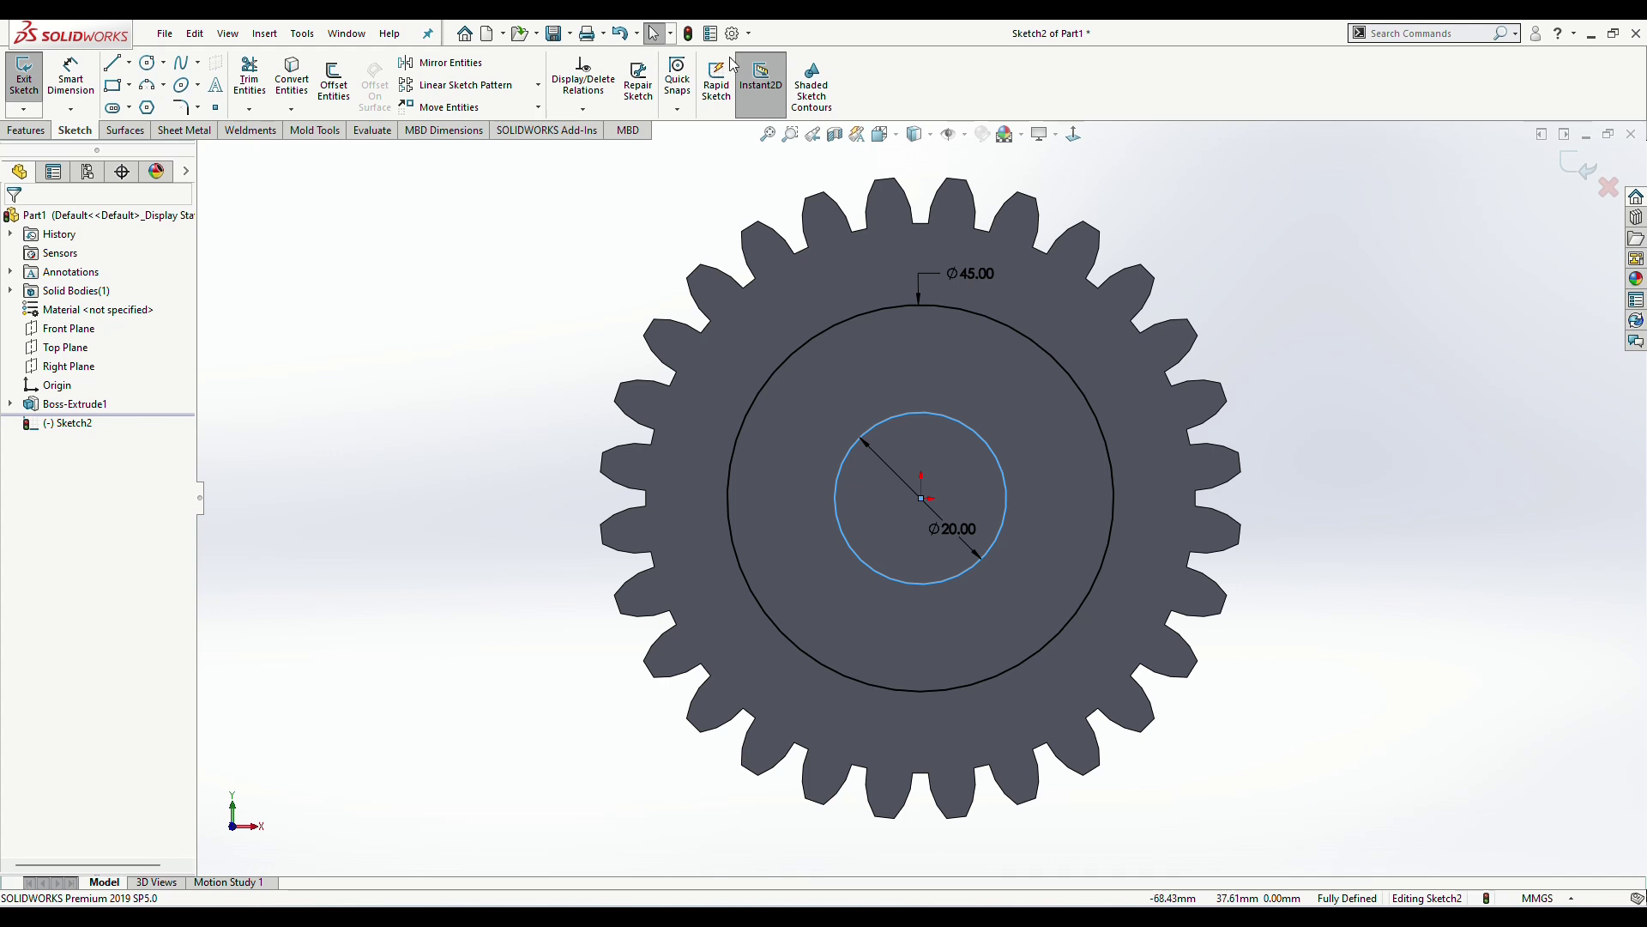
{"action": "left_click", "coordinate": [147, 62]}
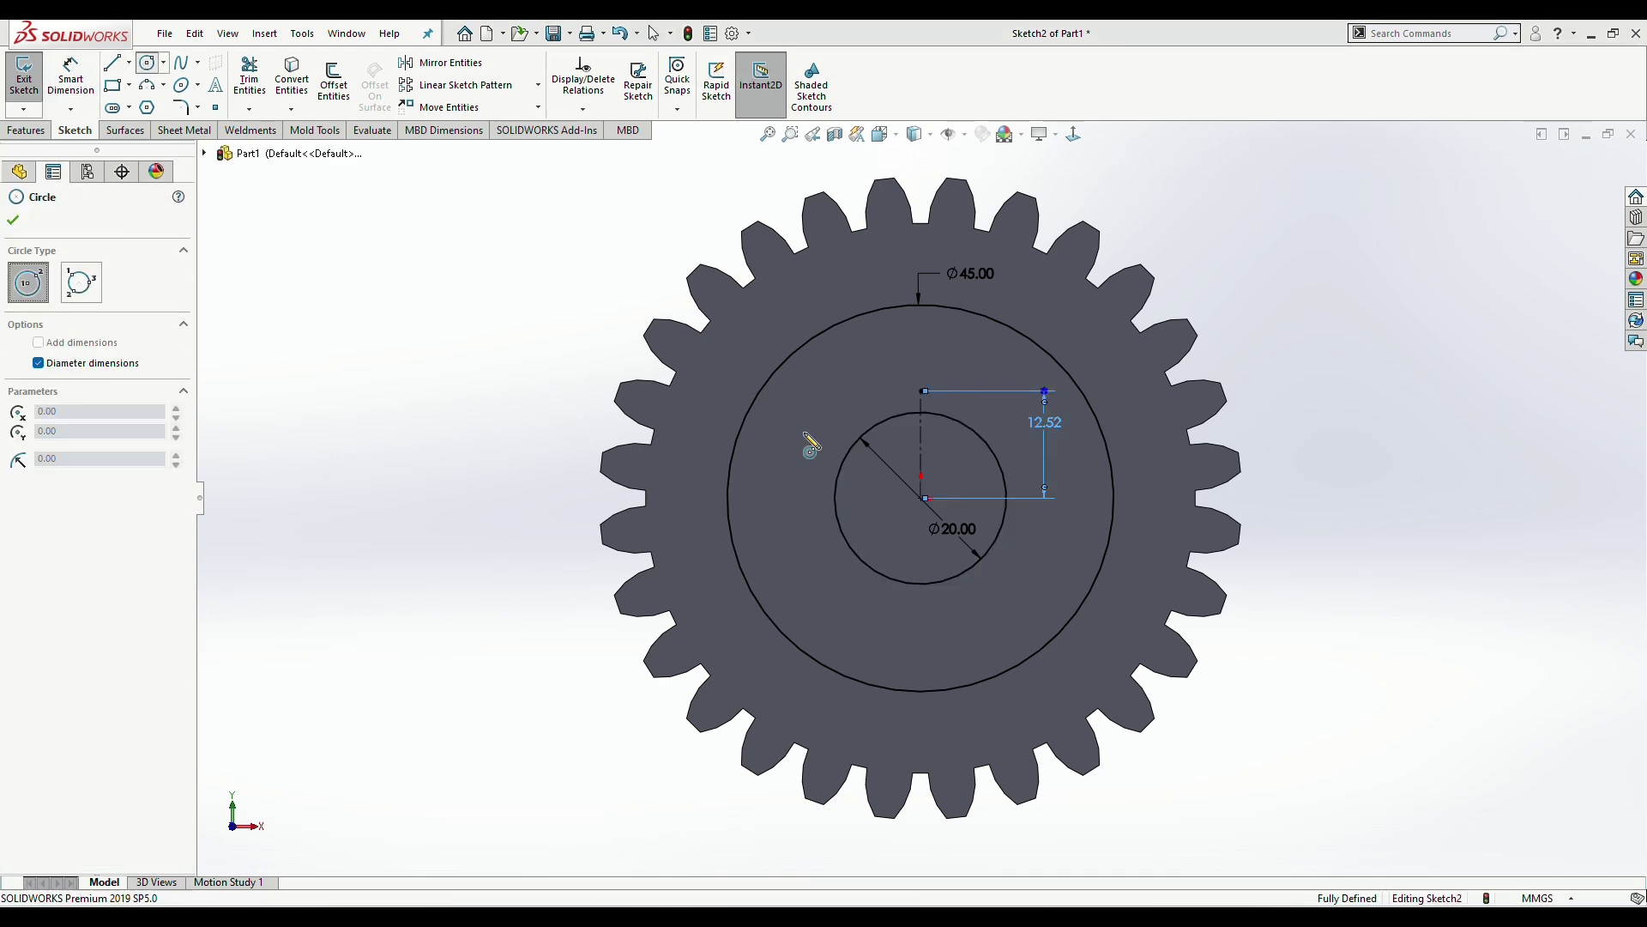
{"action": "left_click", "coordinate": [923, 499]}
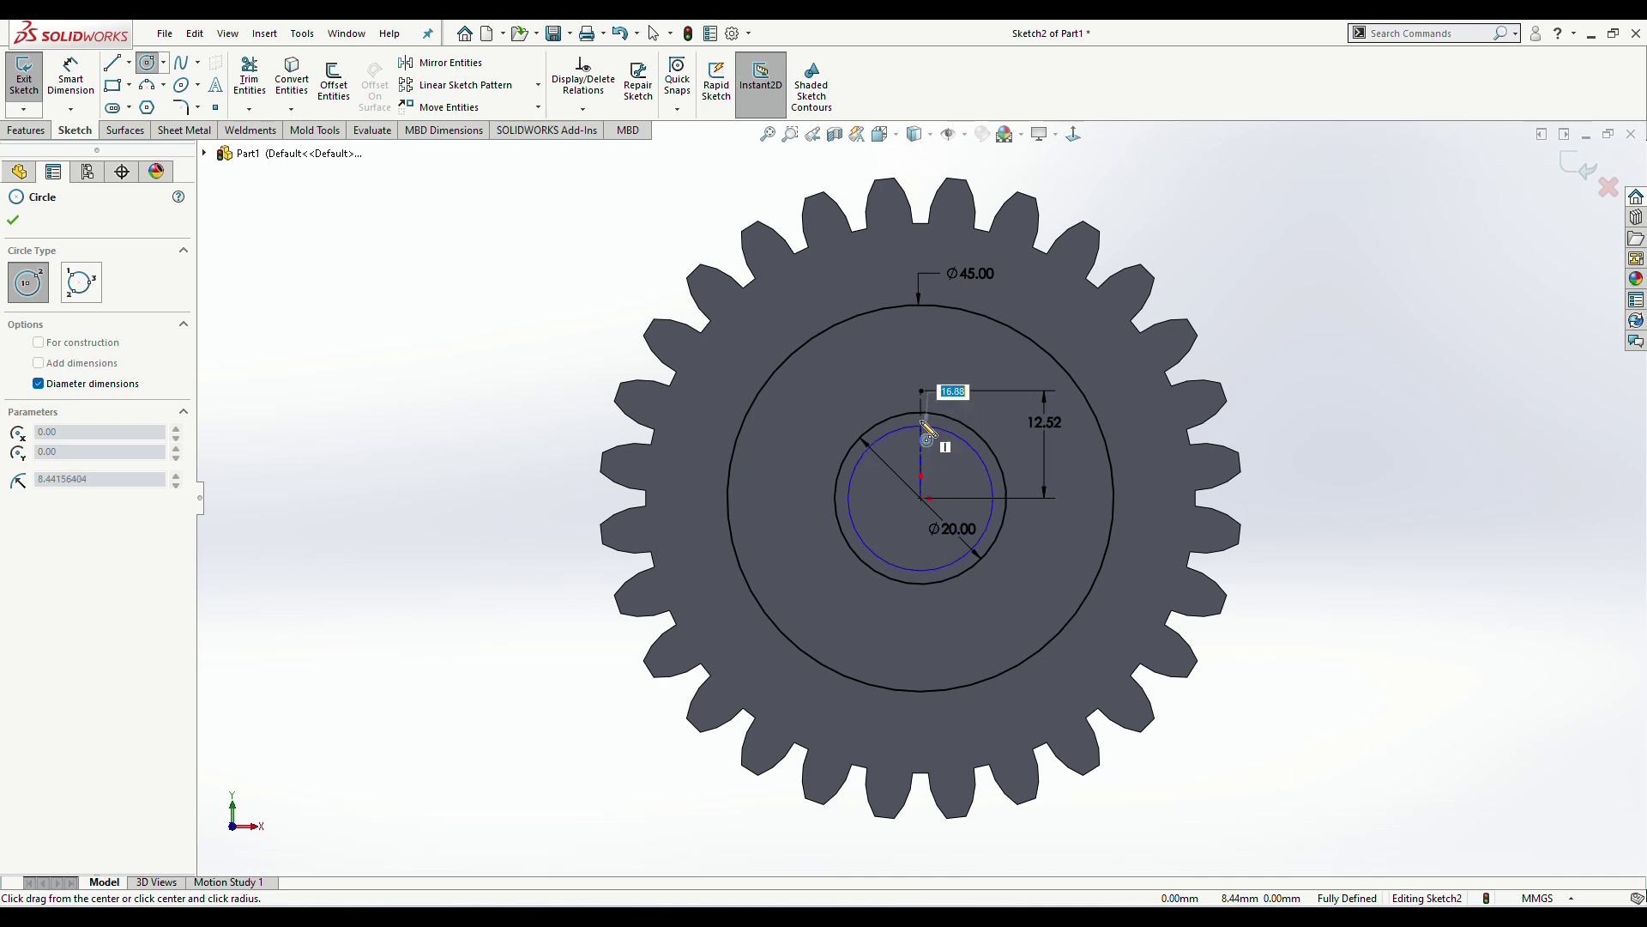
{"action": "left_click", "coordinate": [924, 391]}
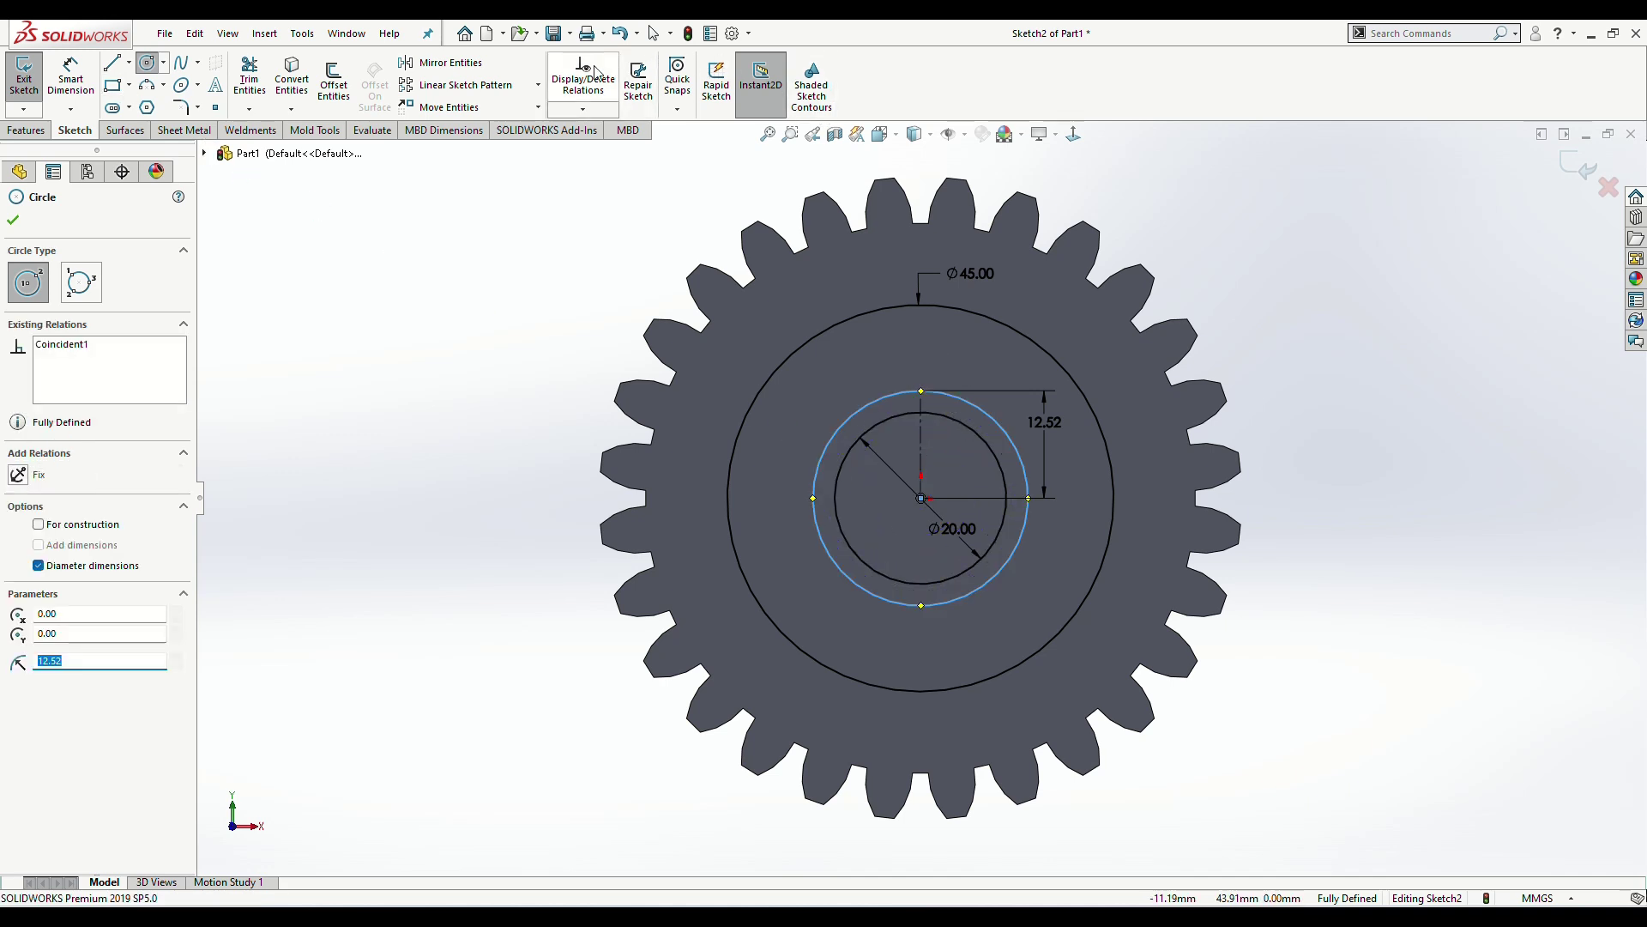
Step: Draw a short vertical line bridging the two upper circles
{"action": "left_click", "coordinate": [112, 62]}
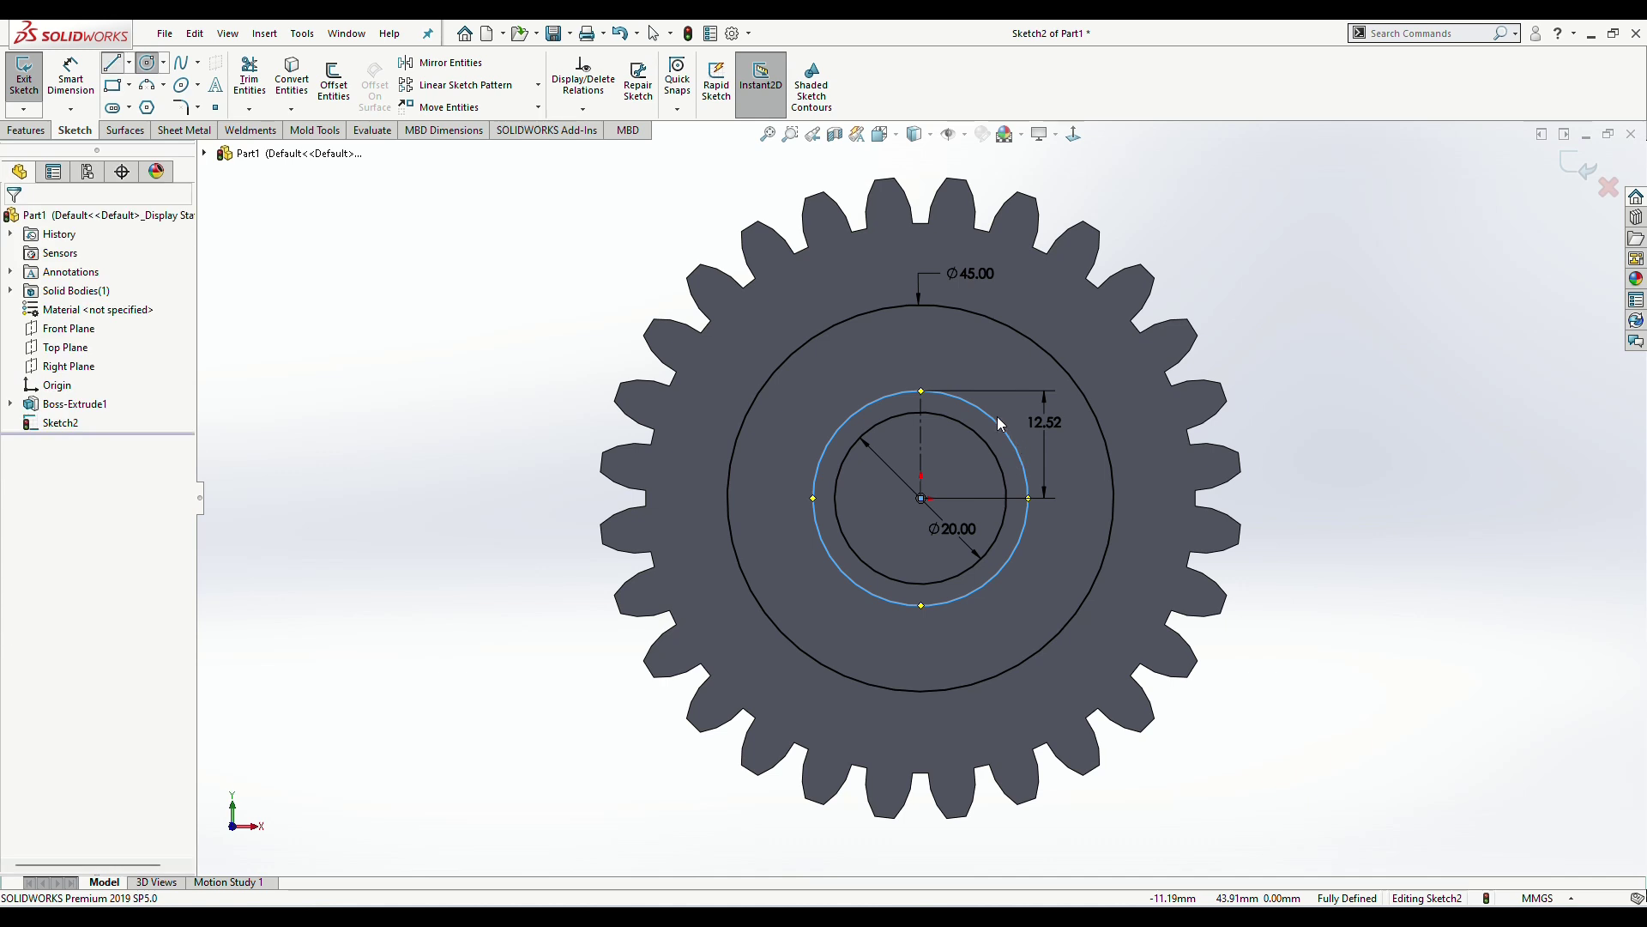
{"action": "scroll", "coordinate": [939, 388], "scroll_direction": "down", "scroll_amount": 5}
{"action": "scroll", "coordinate": [796, 457], "scroll_direction": "down", "scroll_amount": 1}
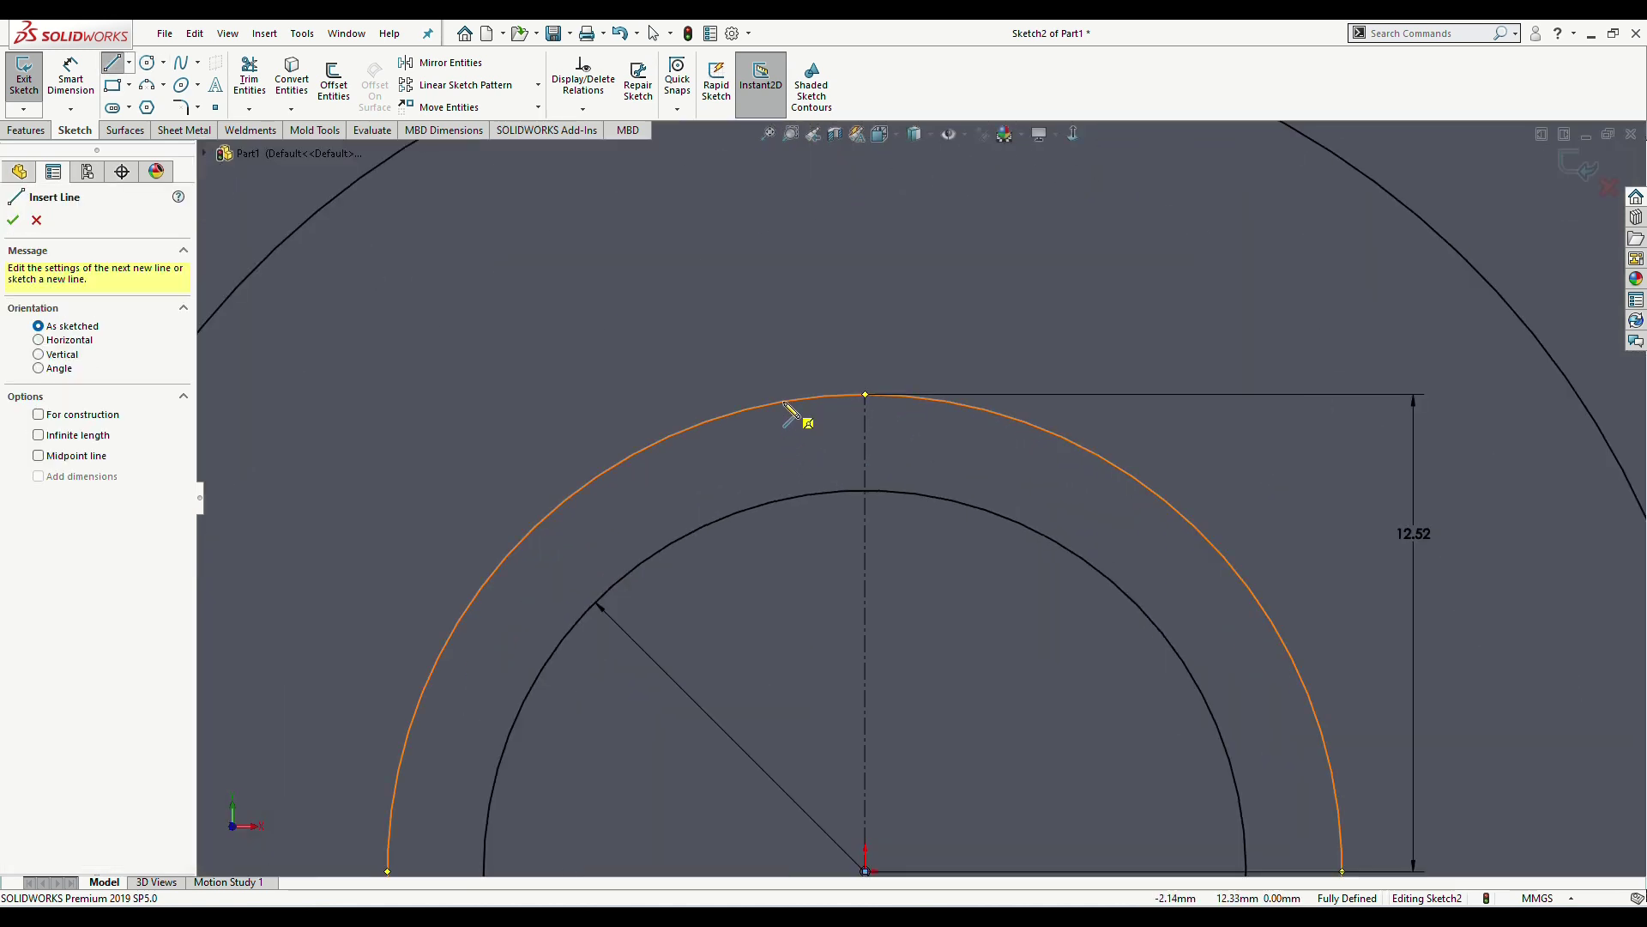
{"action": "left_click", "coordinate": [783, 402]}
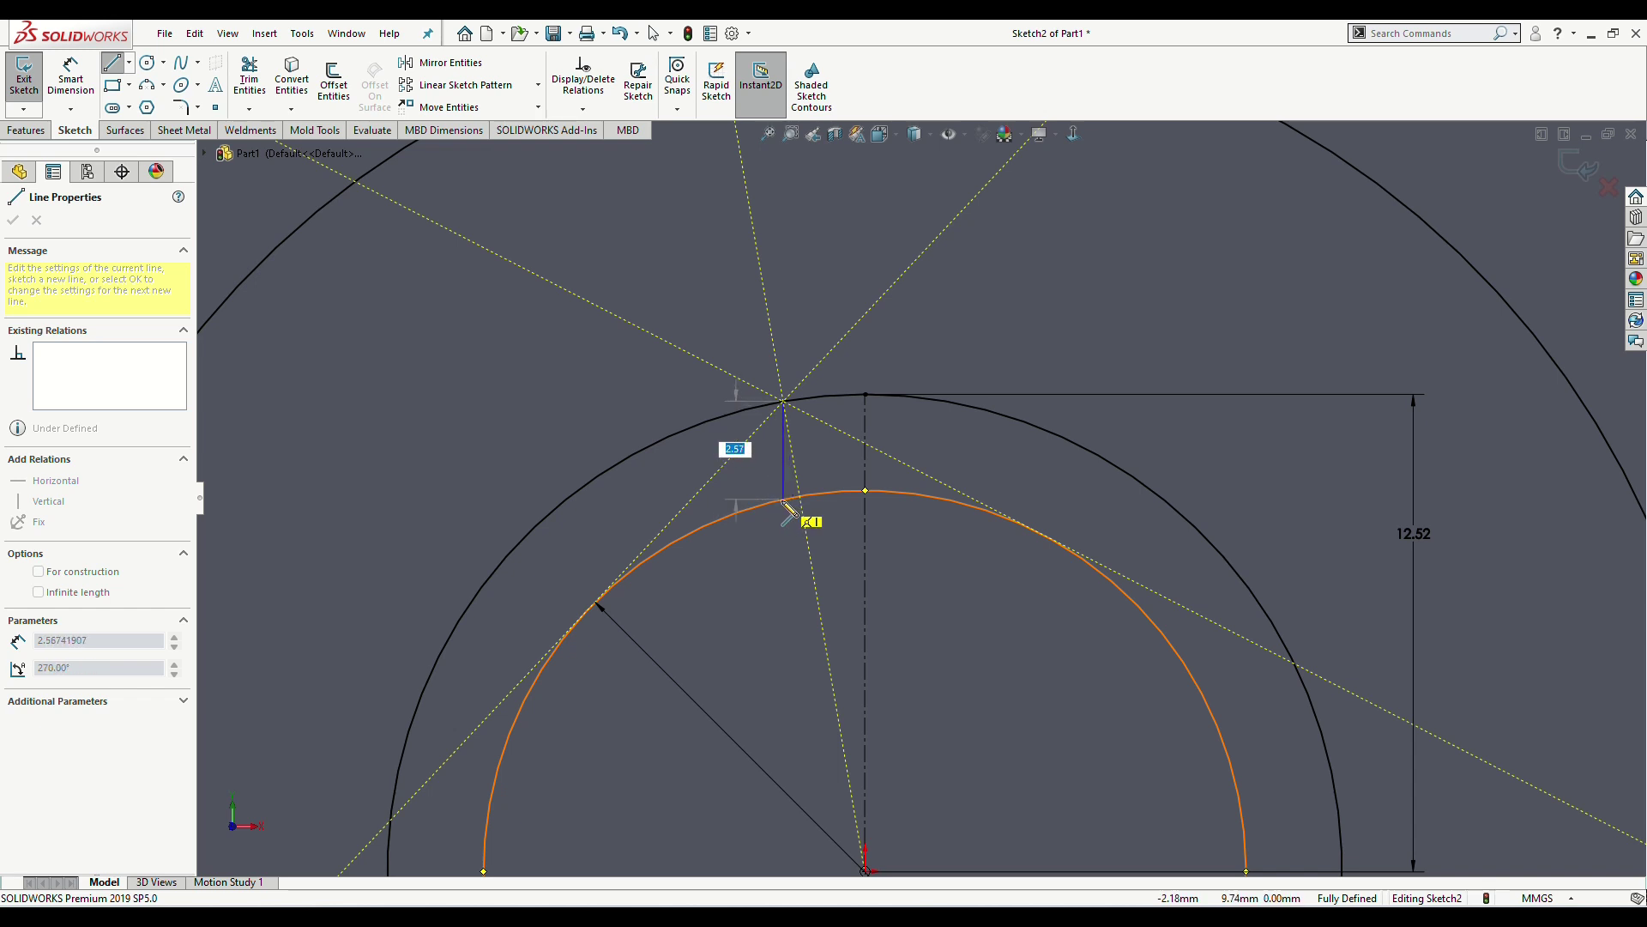
{"action": "left_click", "coordinate": [783, 500]}
{"action": "key", "text": "Escape"}
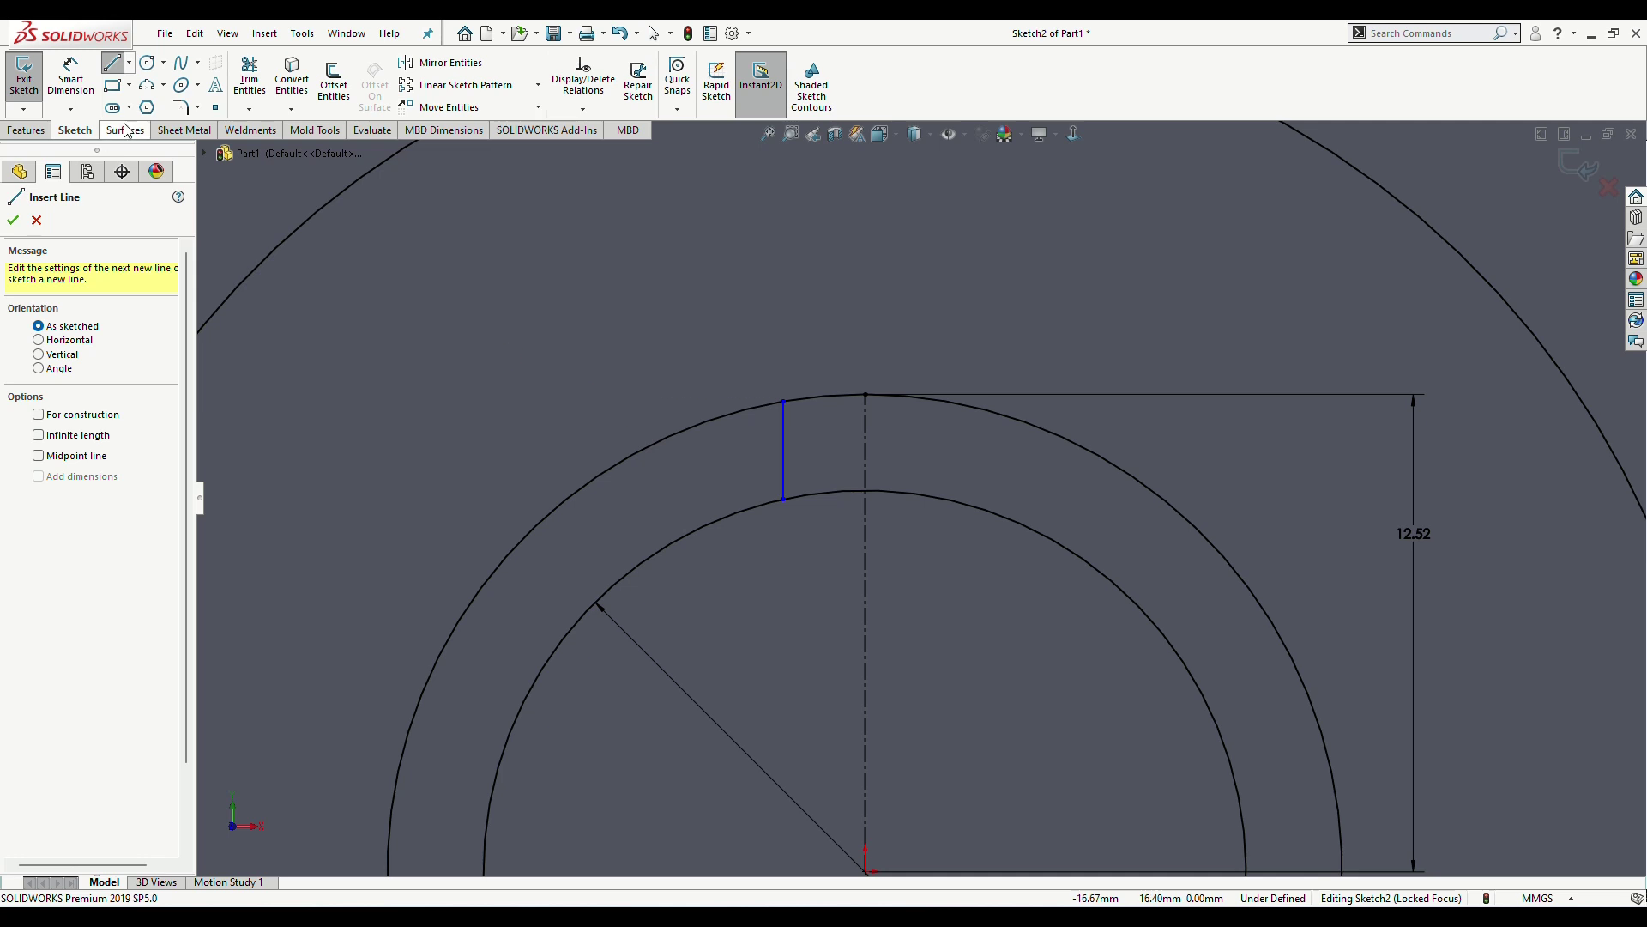
Step: Dimension the line 5/2 (2.50 mm) from the vertical centreline
{"action": "left_click", "coordinate": [71, 78]}
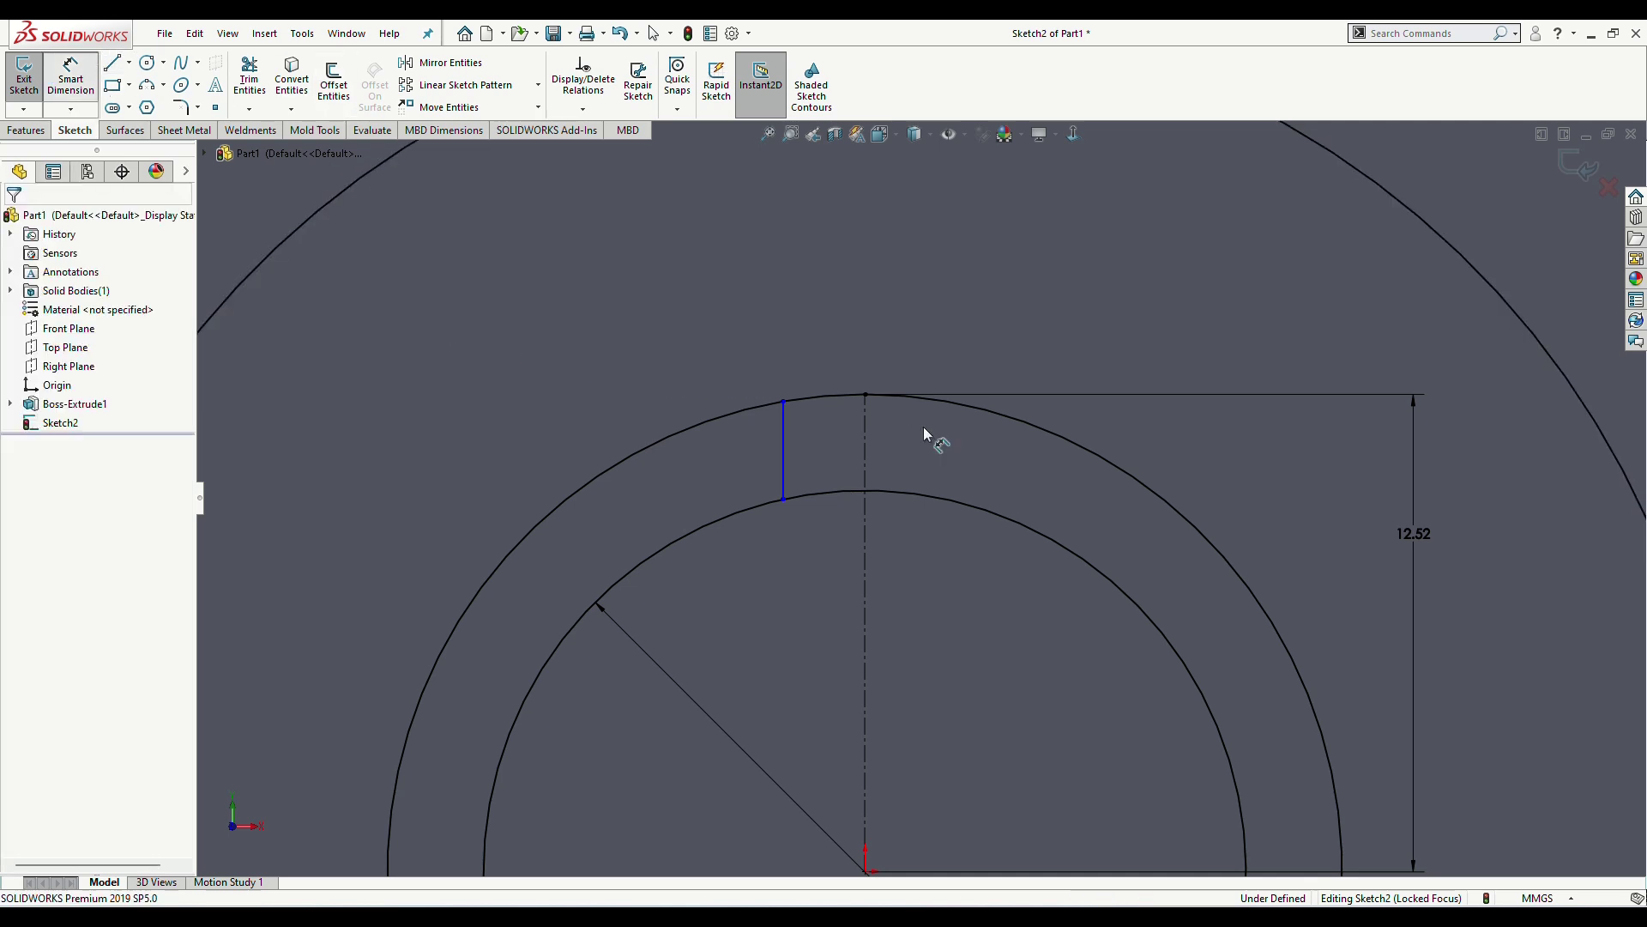
{"action": "left_click", "coordinate": [867, 433]}
{"action": "left_click", "coordinate": [787, 420]}
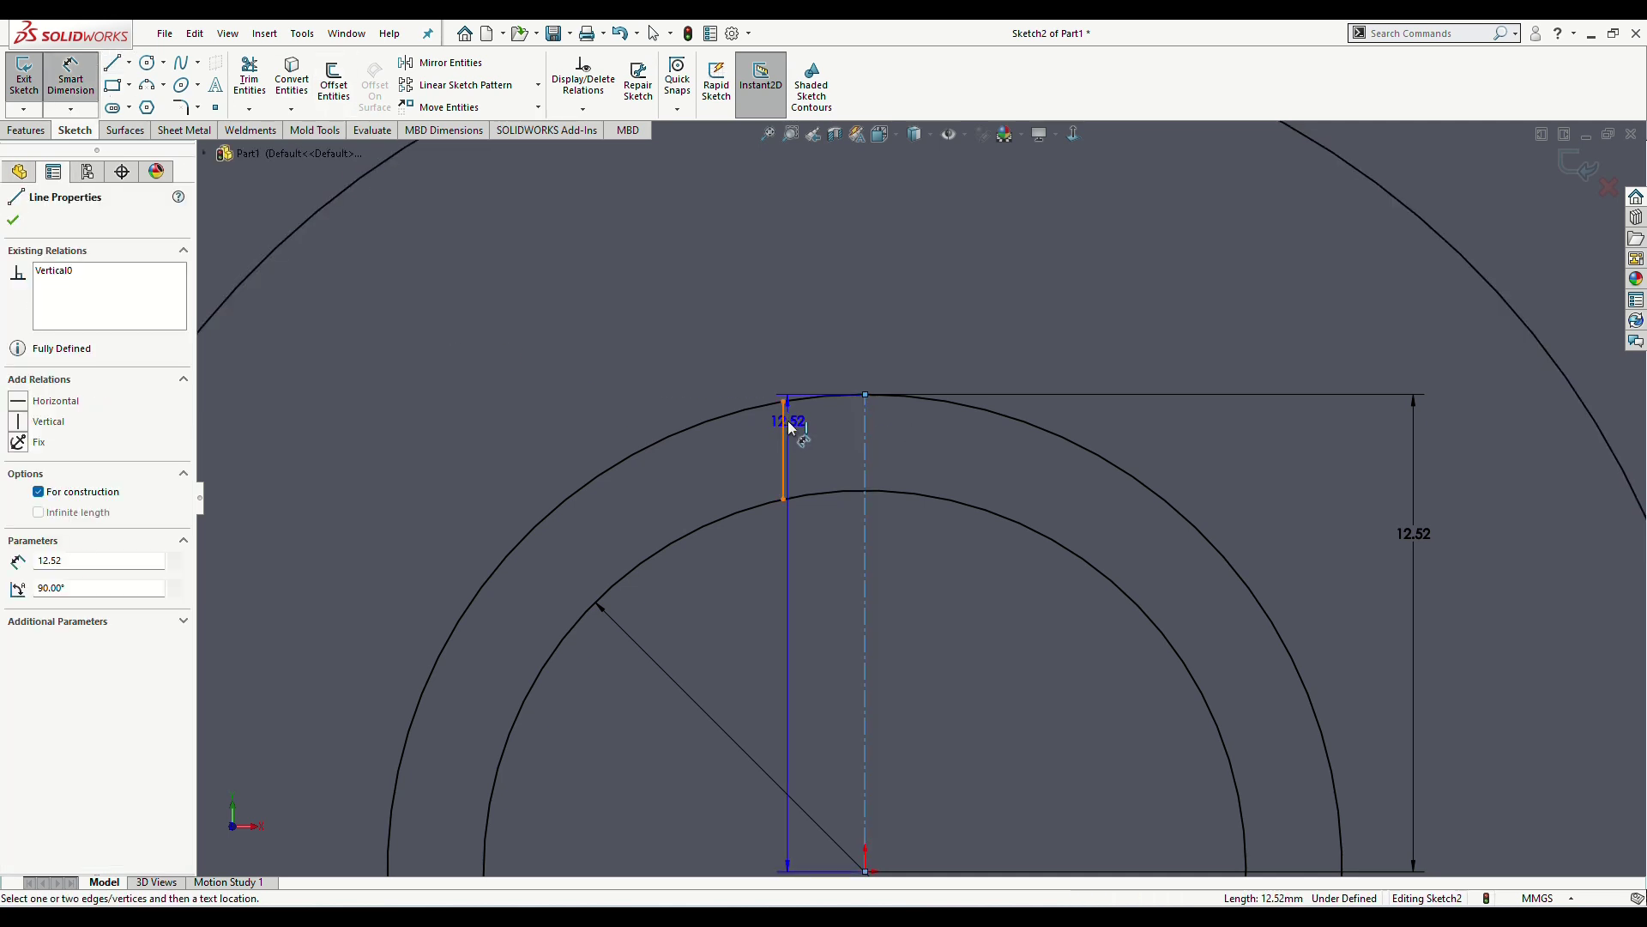
{"action": "left_click", "coordinate": [832, 336]}
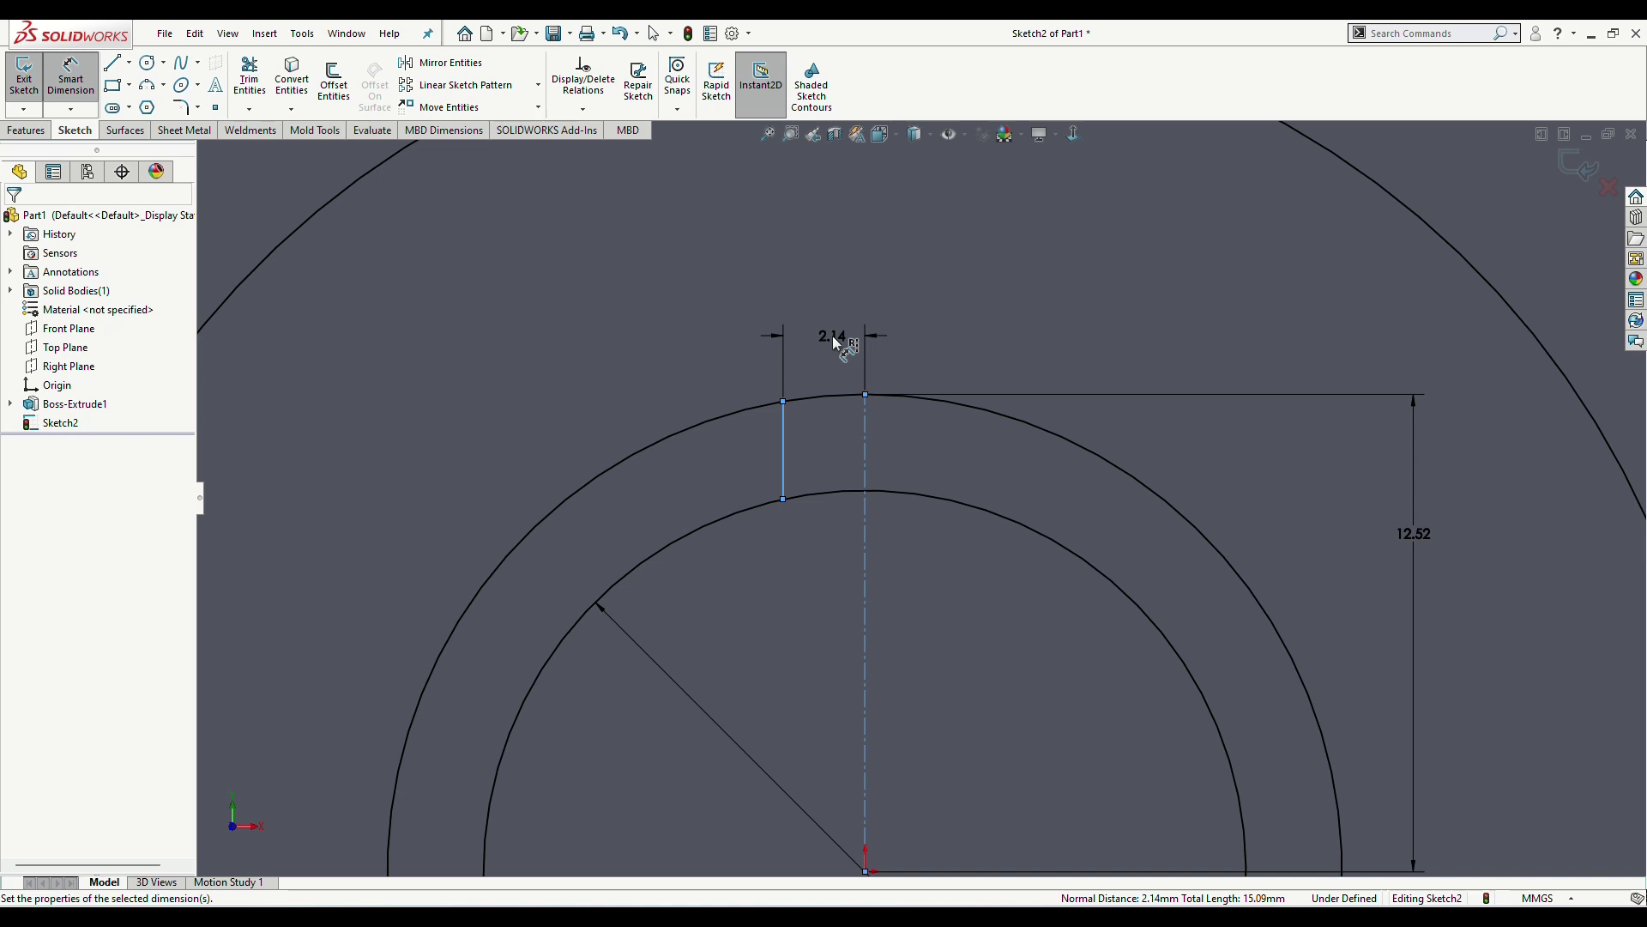
{"action": "double_click", "coordinate": [833, 337]}
{"action": "type", "text": "5/2"}
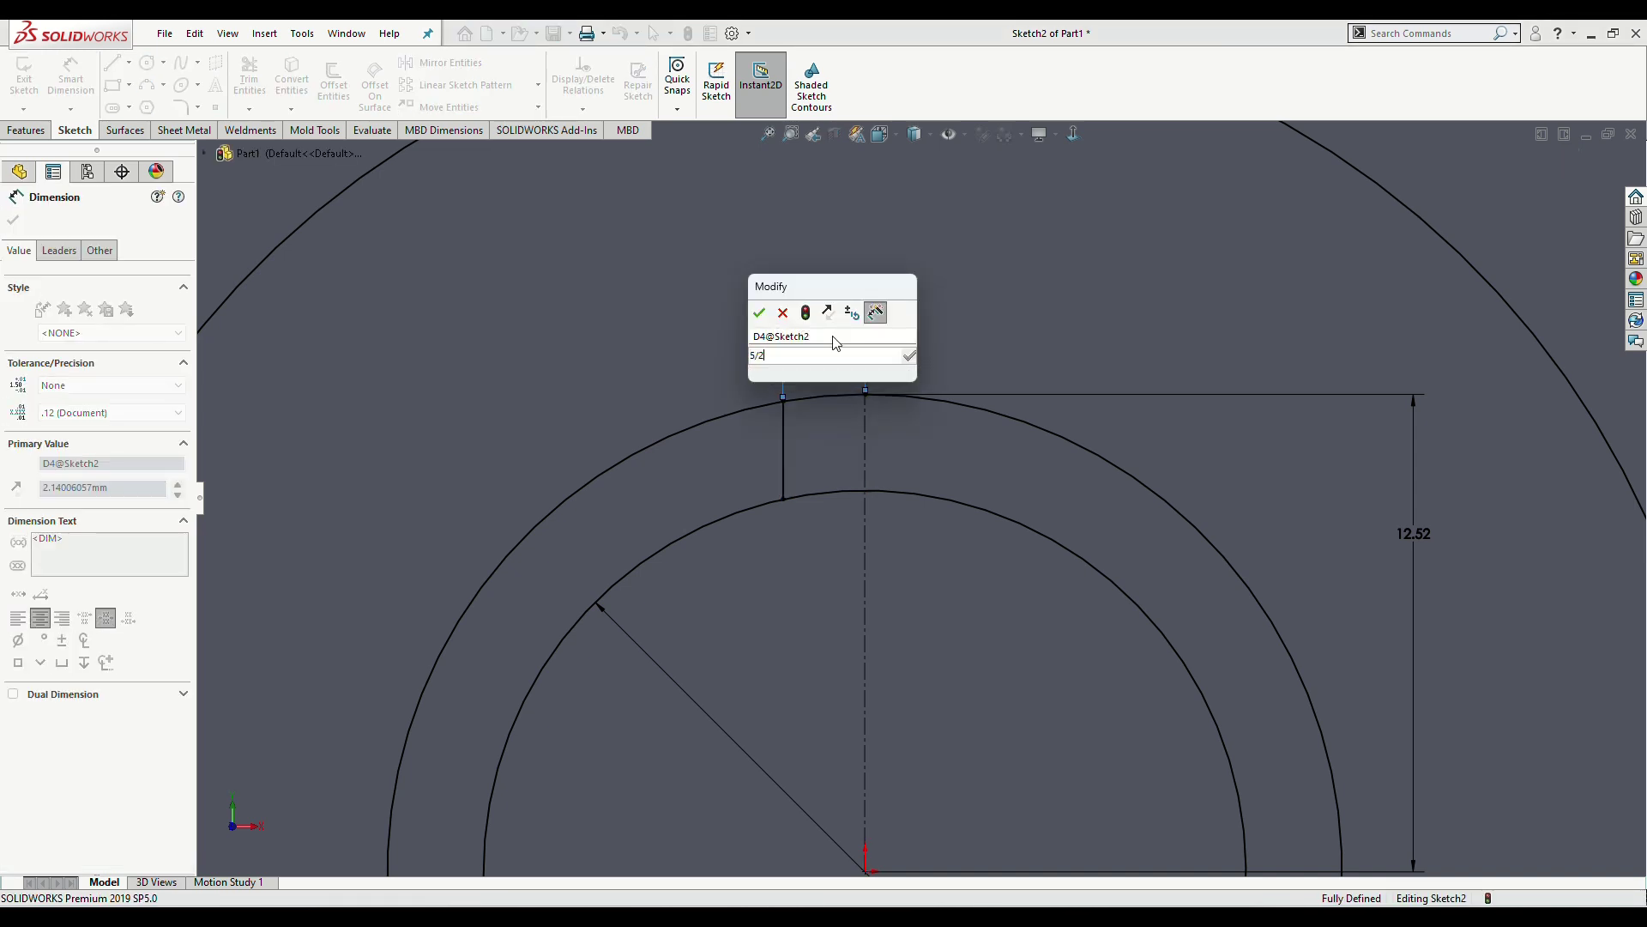
{"action": "key", "text": "Return"}
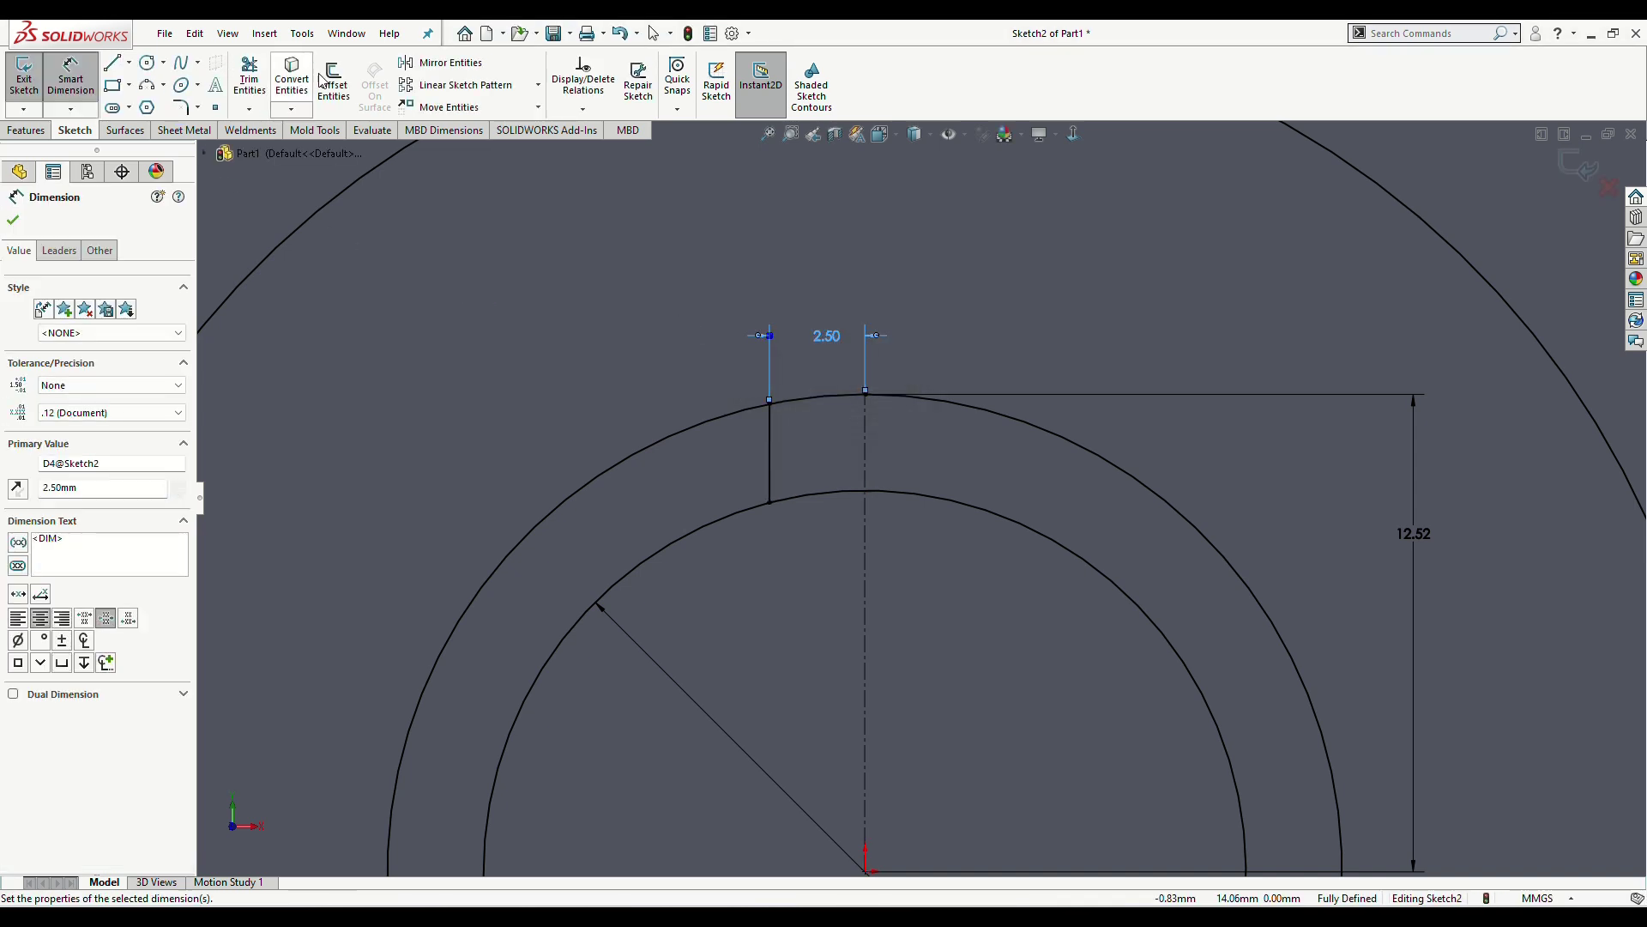
Step: Mirror the 2.50 keyway side line across the vertical centreline
{"action": "left_click", "coordinate": [442, 62]}
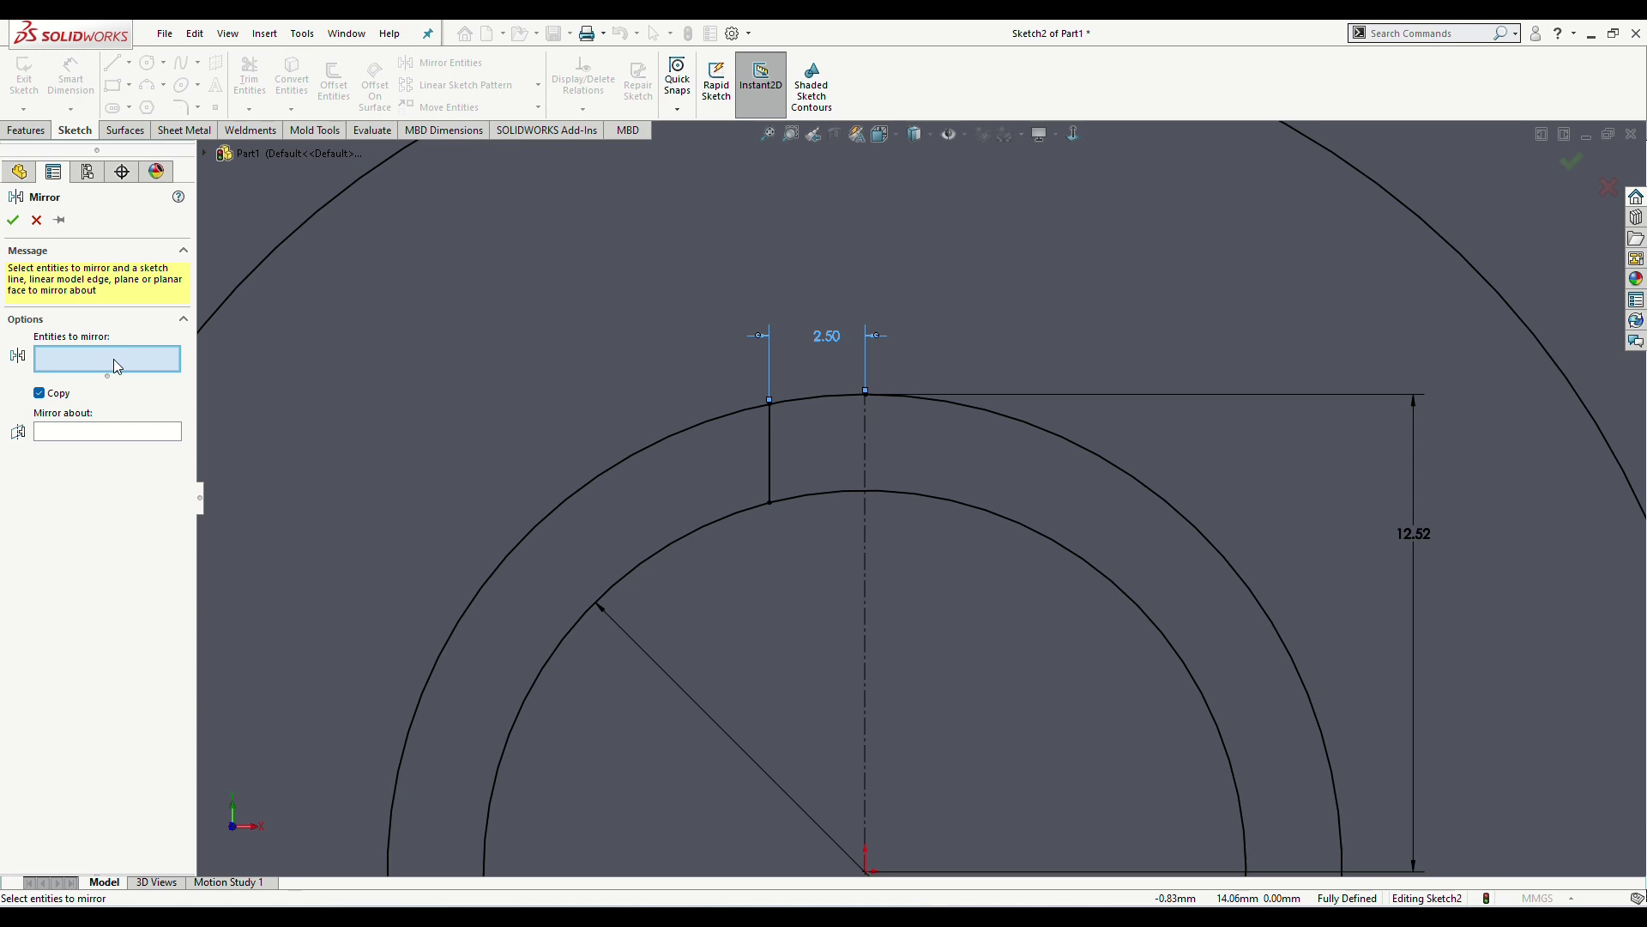
{"action": "left_click", "coordinate": [774, 446]}
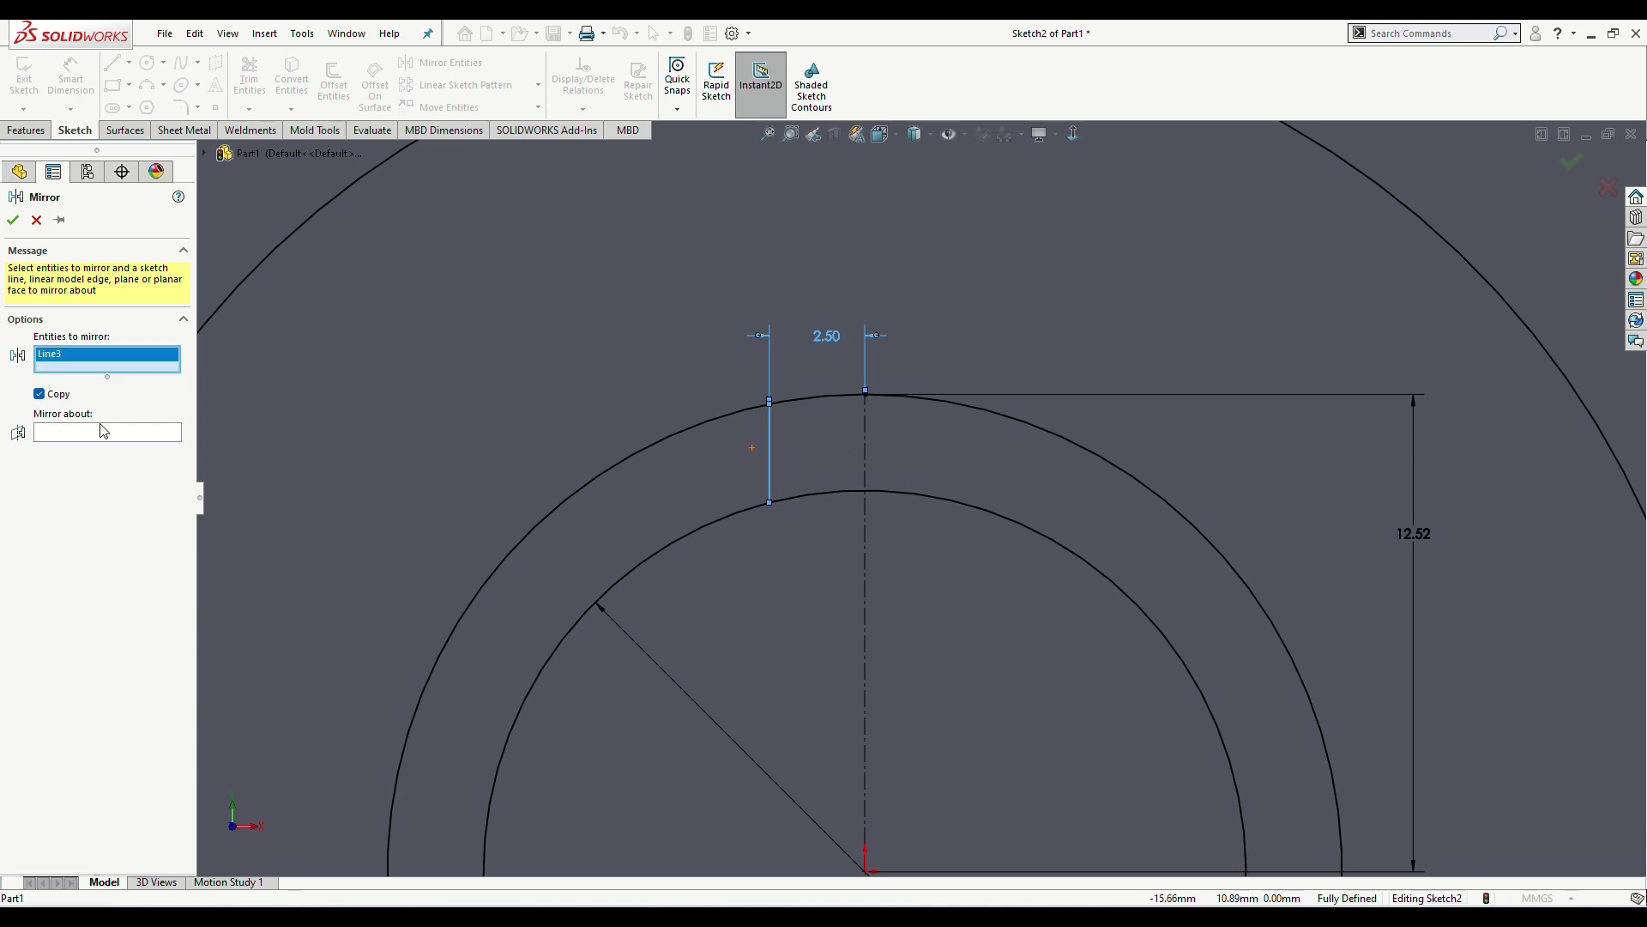
{"action": "left_click", "coordinate": [103, 431]}
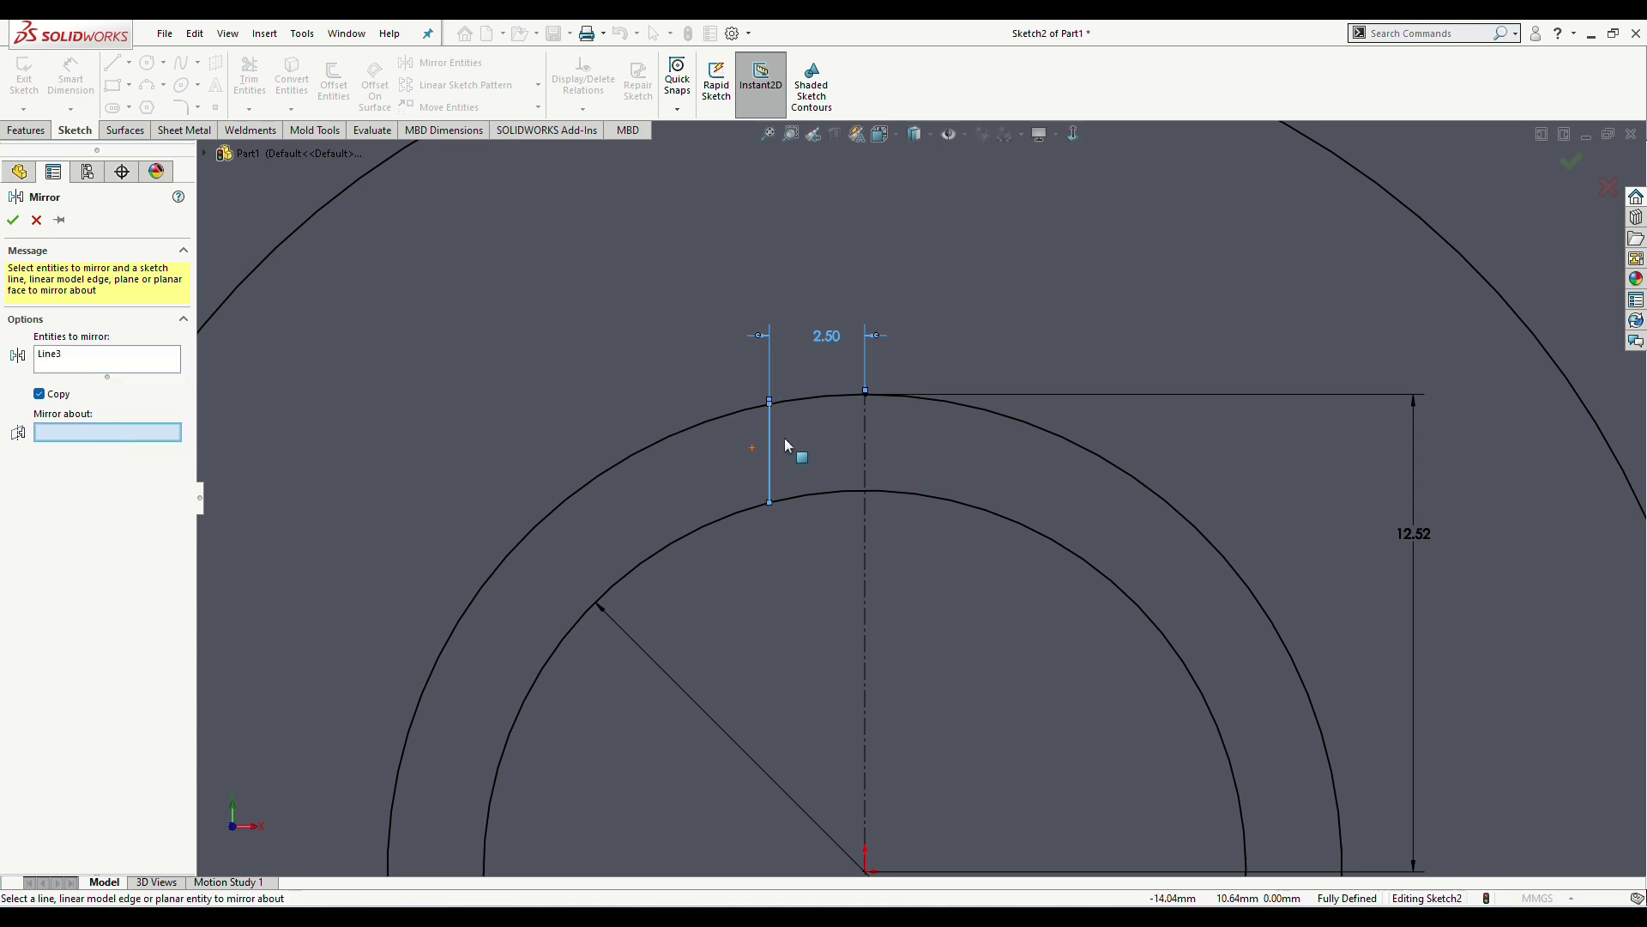
{"action": "left_click", "coordinate": [865, 430]}
{"action": "left_click", "coordinate": [13, 221]}
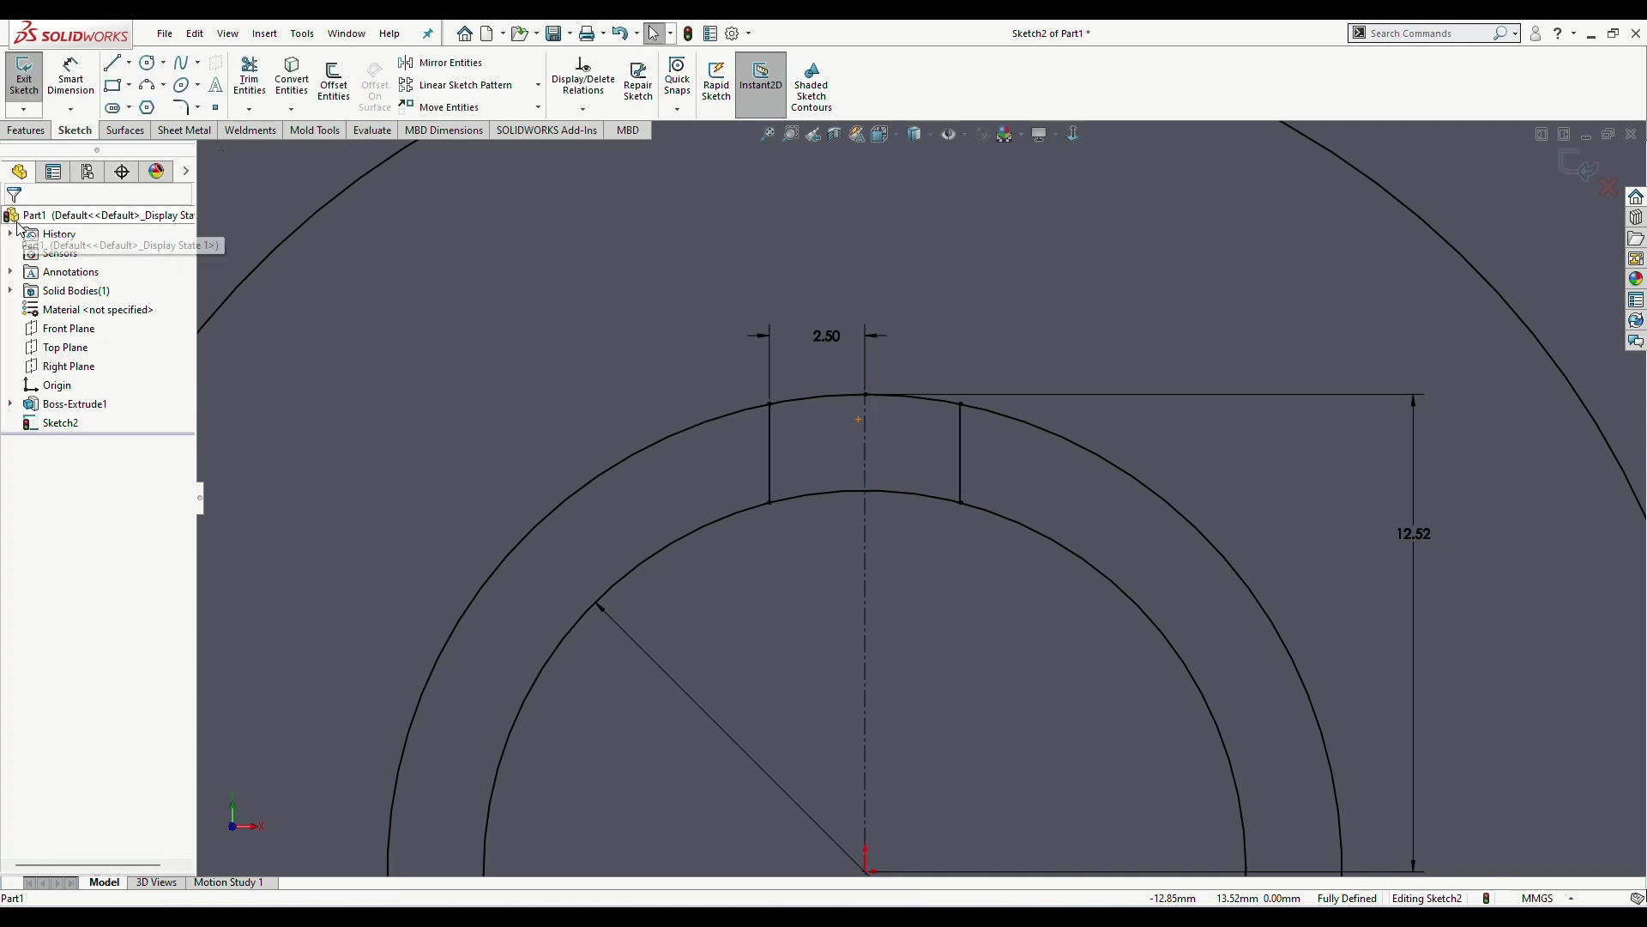
Step: Trim the excess circle and bore arcs to leave a closed keyway notch
{"action": "left_click", "coordinate": [257, 88]}
{"action": "left_click_drag", "start_coordinate": [639, 451], "coordinate": [641, 464]}
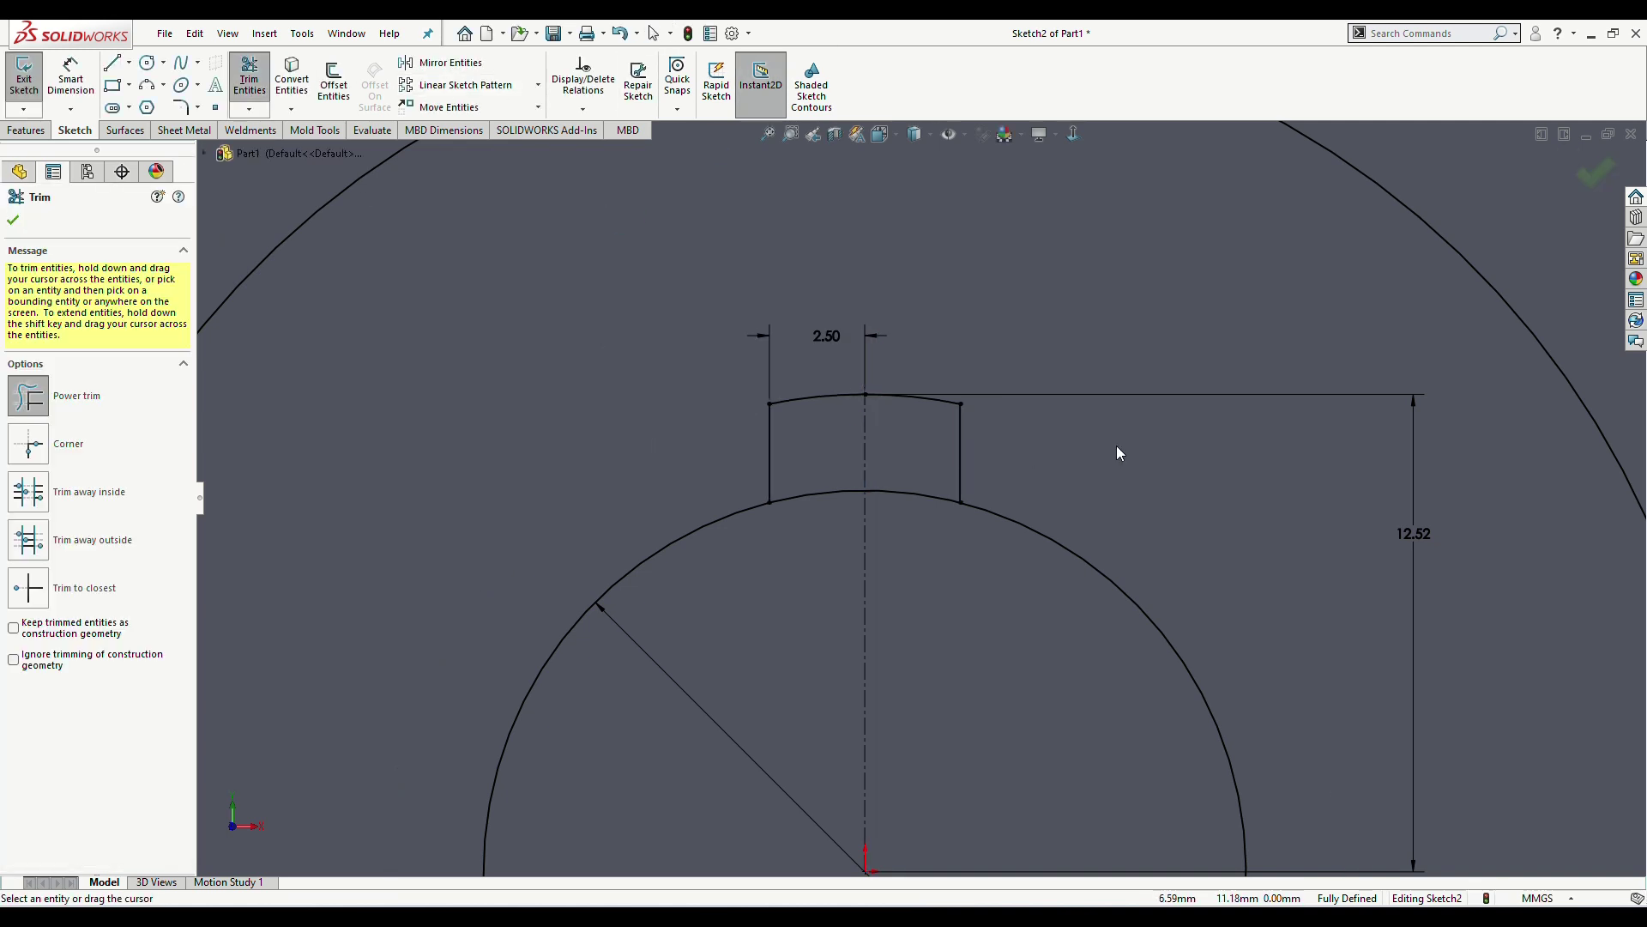
{"action": "left_click_drag", "start_coordinate": [899, 589], "coordinate": [914, 480]}
{"action": "scroll", "coordinate": [805, 486], "scroll_direction": "up", "scroll_amount": 5}
{"action": "left_click", "coordinate": [13, 221]}
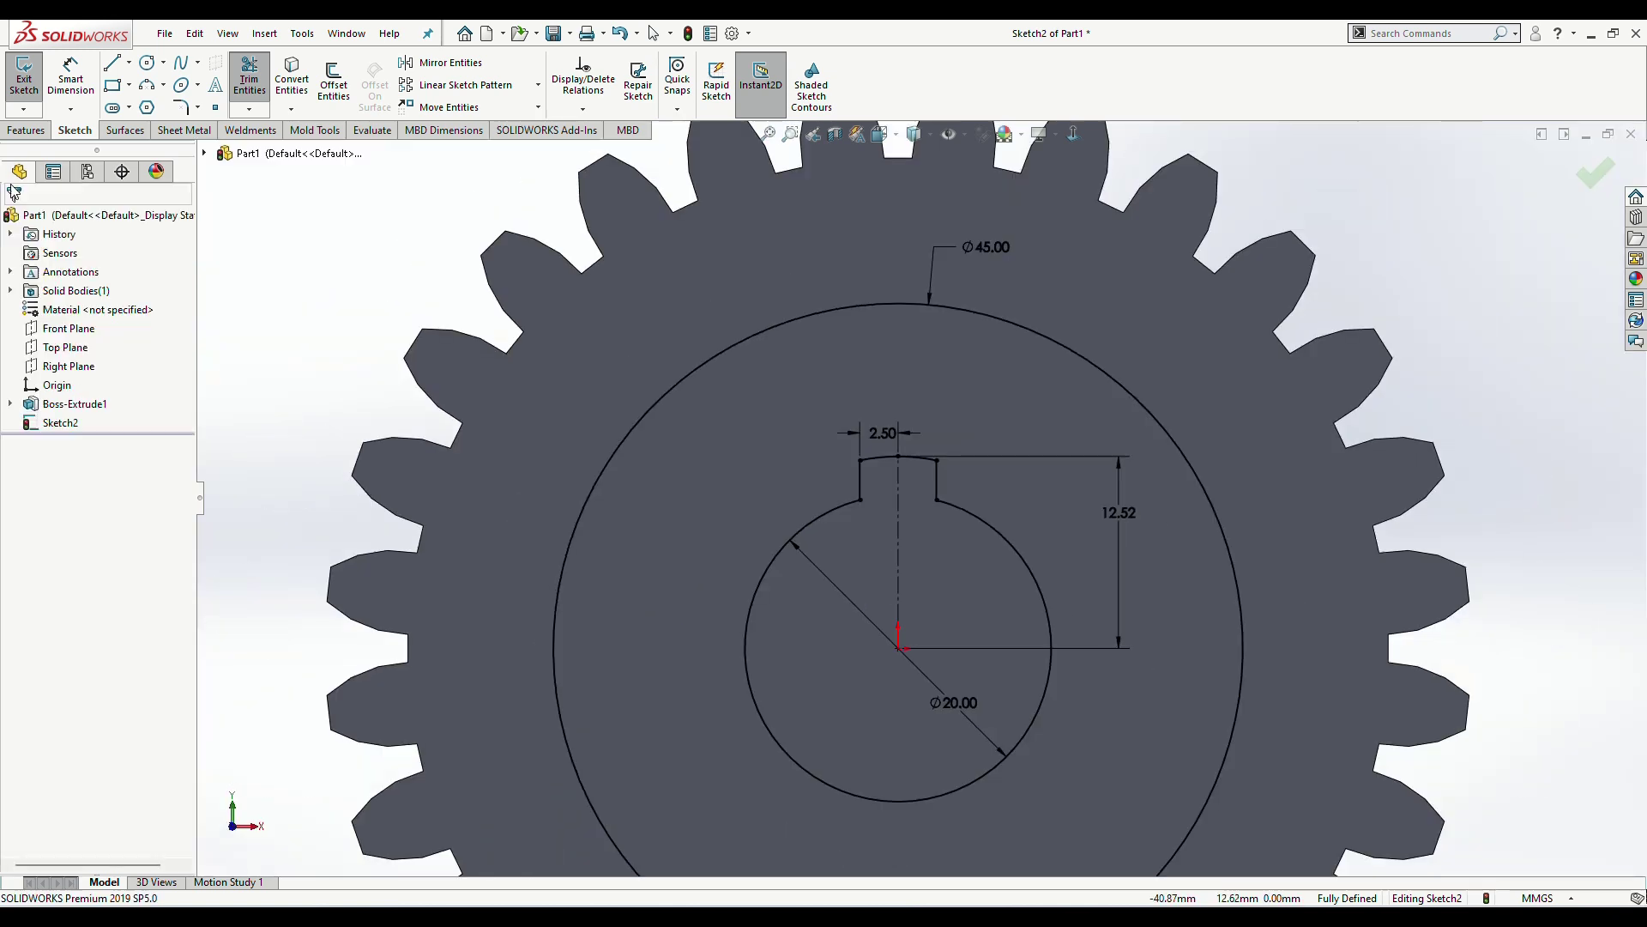
Step: Exit the bore sketch and extrude the Ø45 hub ring 15 mm as Boss-Extrude2
{"action": "left_click", "coordinate": [25, 73]}
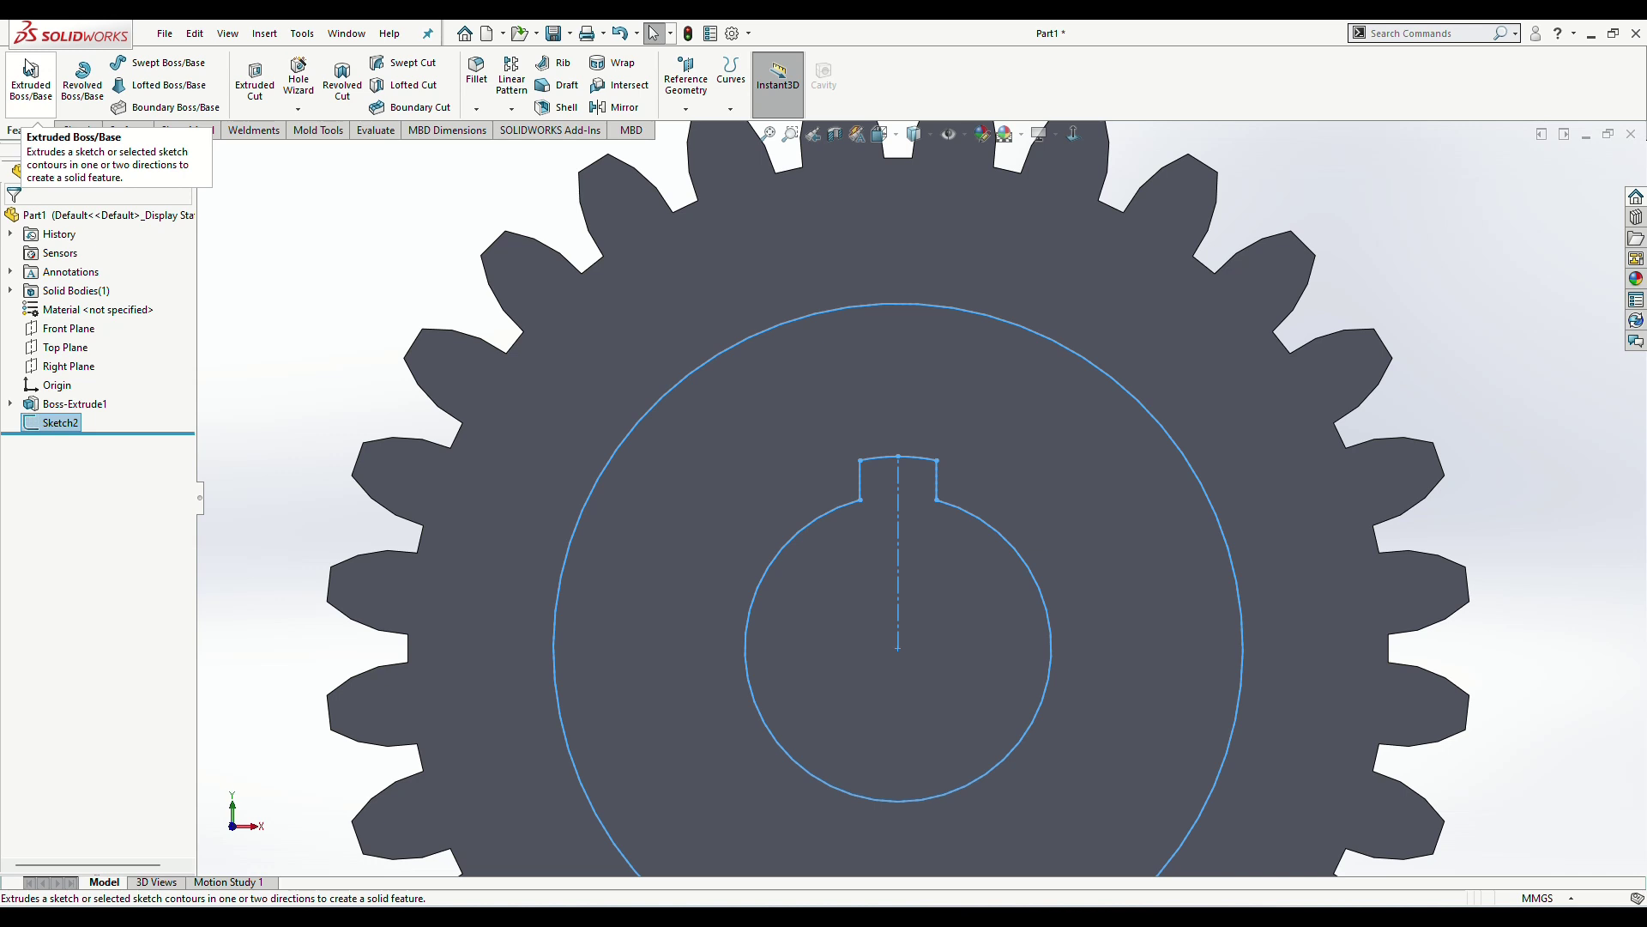
{"action": "left_click", "coordinate": [31, 89]}
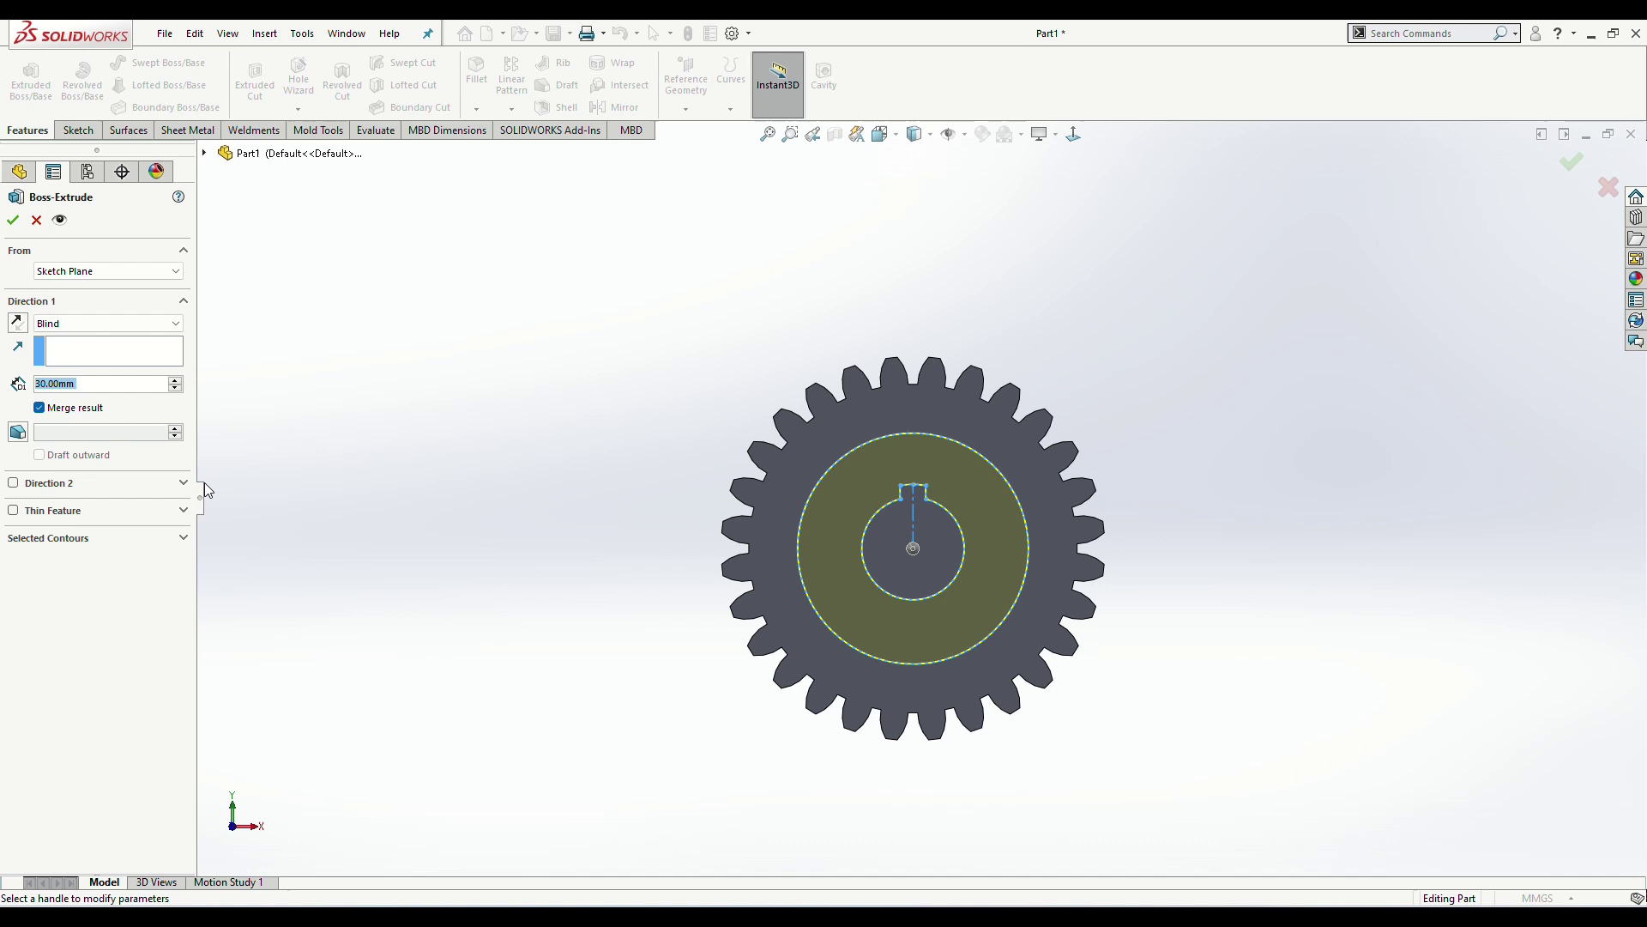
{"action": "type", "text": "15"}
{"action": "key", "text": "Return"}
{"action": "middle_click_drag", "start_coordinate": [1041, 581], "coordinate": [549, 549]}
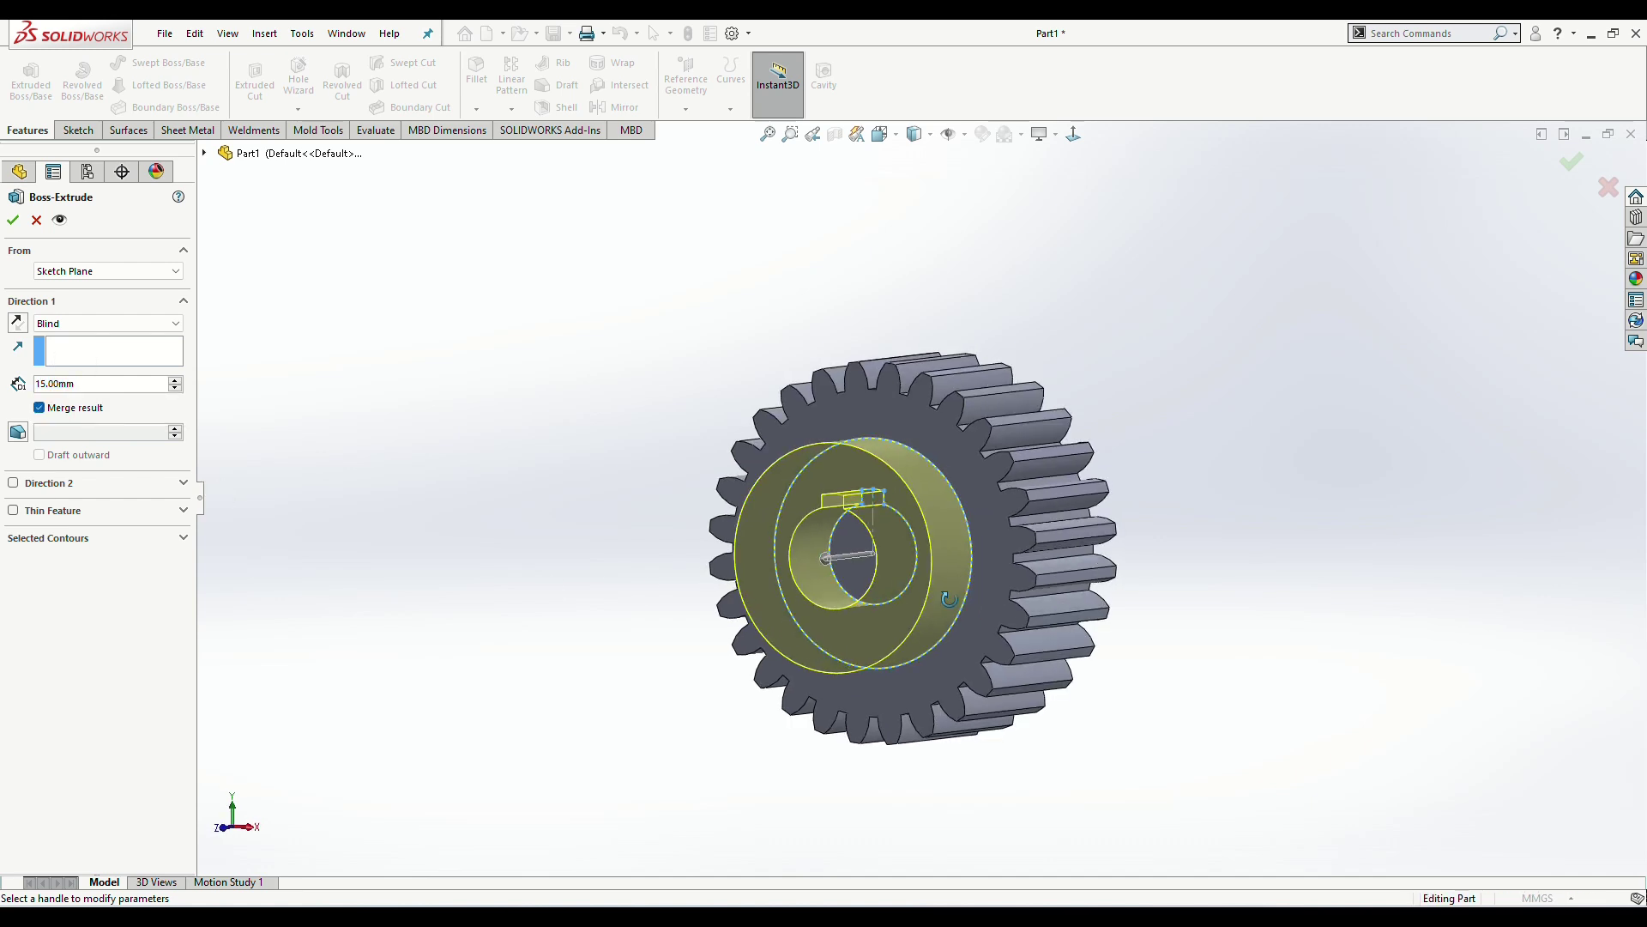
{"action": "left_click", "coordinate": [14, 221]}
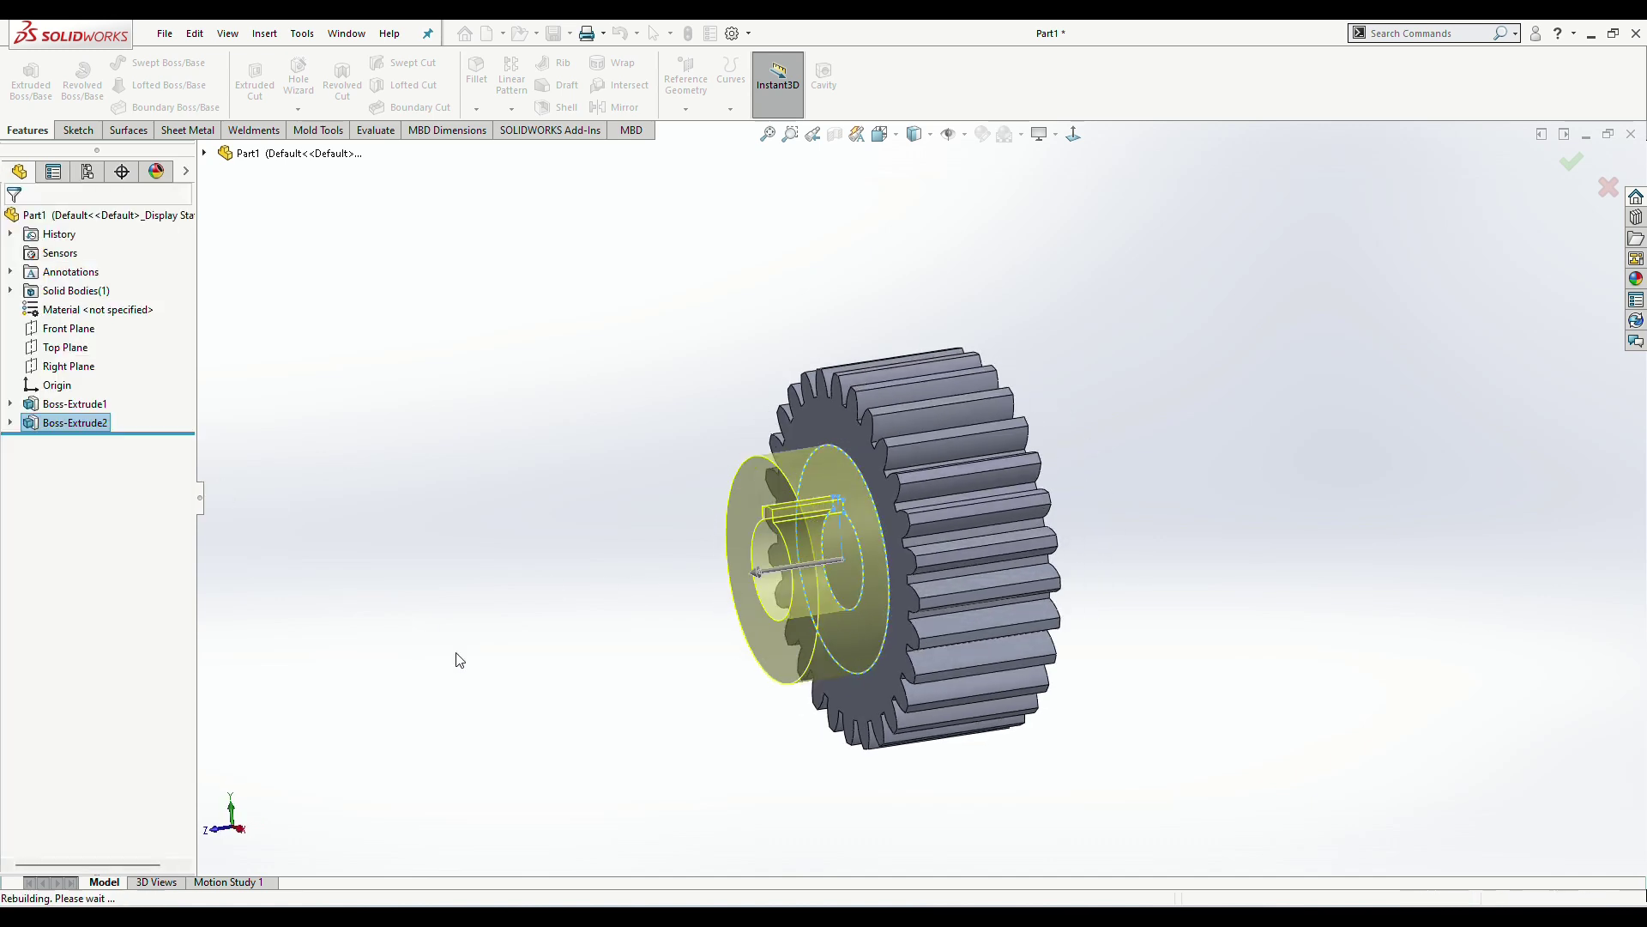
Step: Sketch on the hub face and convert the keyed bore edges into Sketch3
{"action": "middle_click_drag", "start_coordinate": [501, 654], "coordinate": [816, 568]}
{"action": "right_click", "coordinate": [816, 569]}
{"action": "key", "text": "Escape"}
{"action": "right_click", "coordinate": [873, 550]}
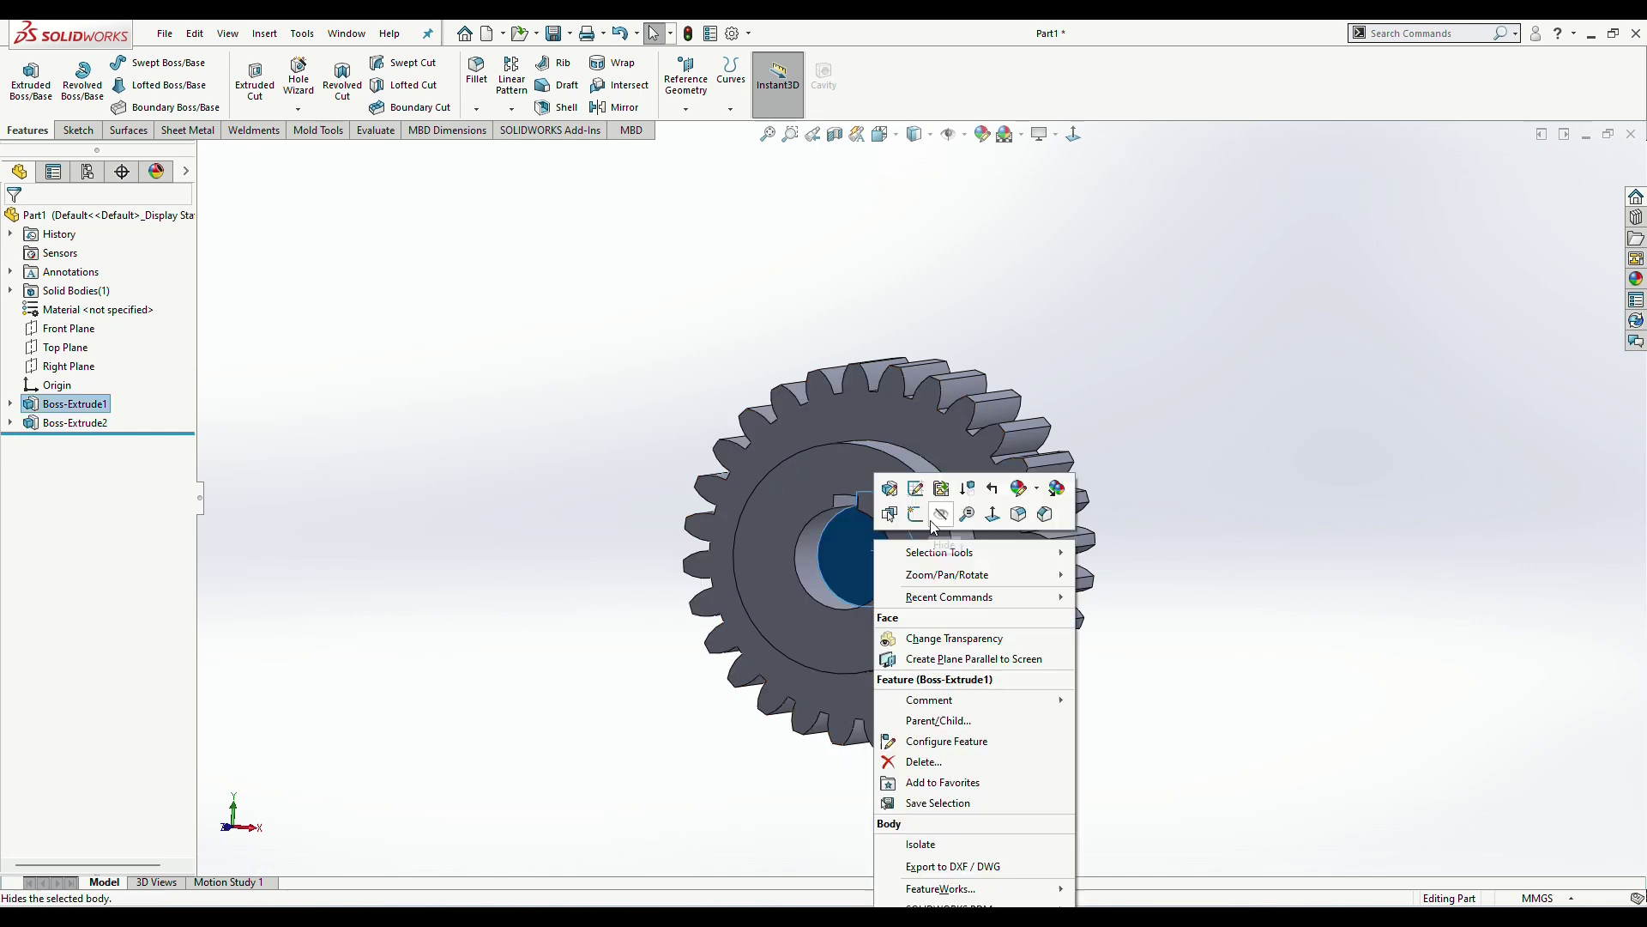
{"action": "left_click", "coordinate": [923, 516]}
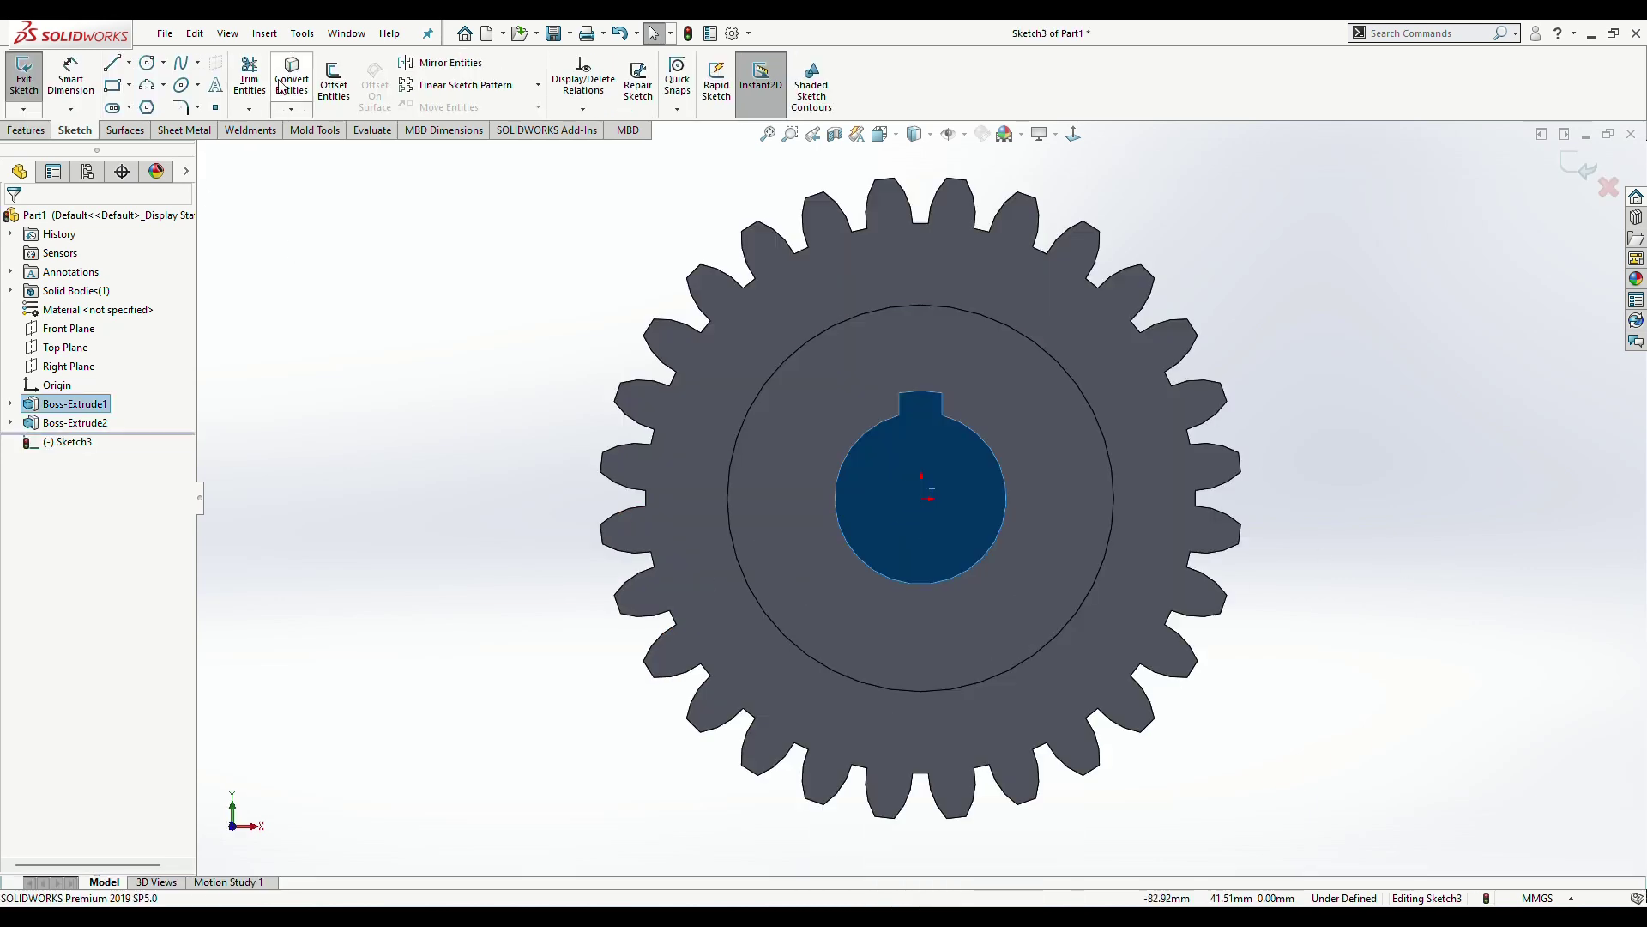
{"action": "left_click", "coordinate": [290, 79]}
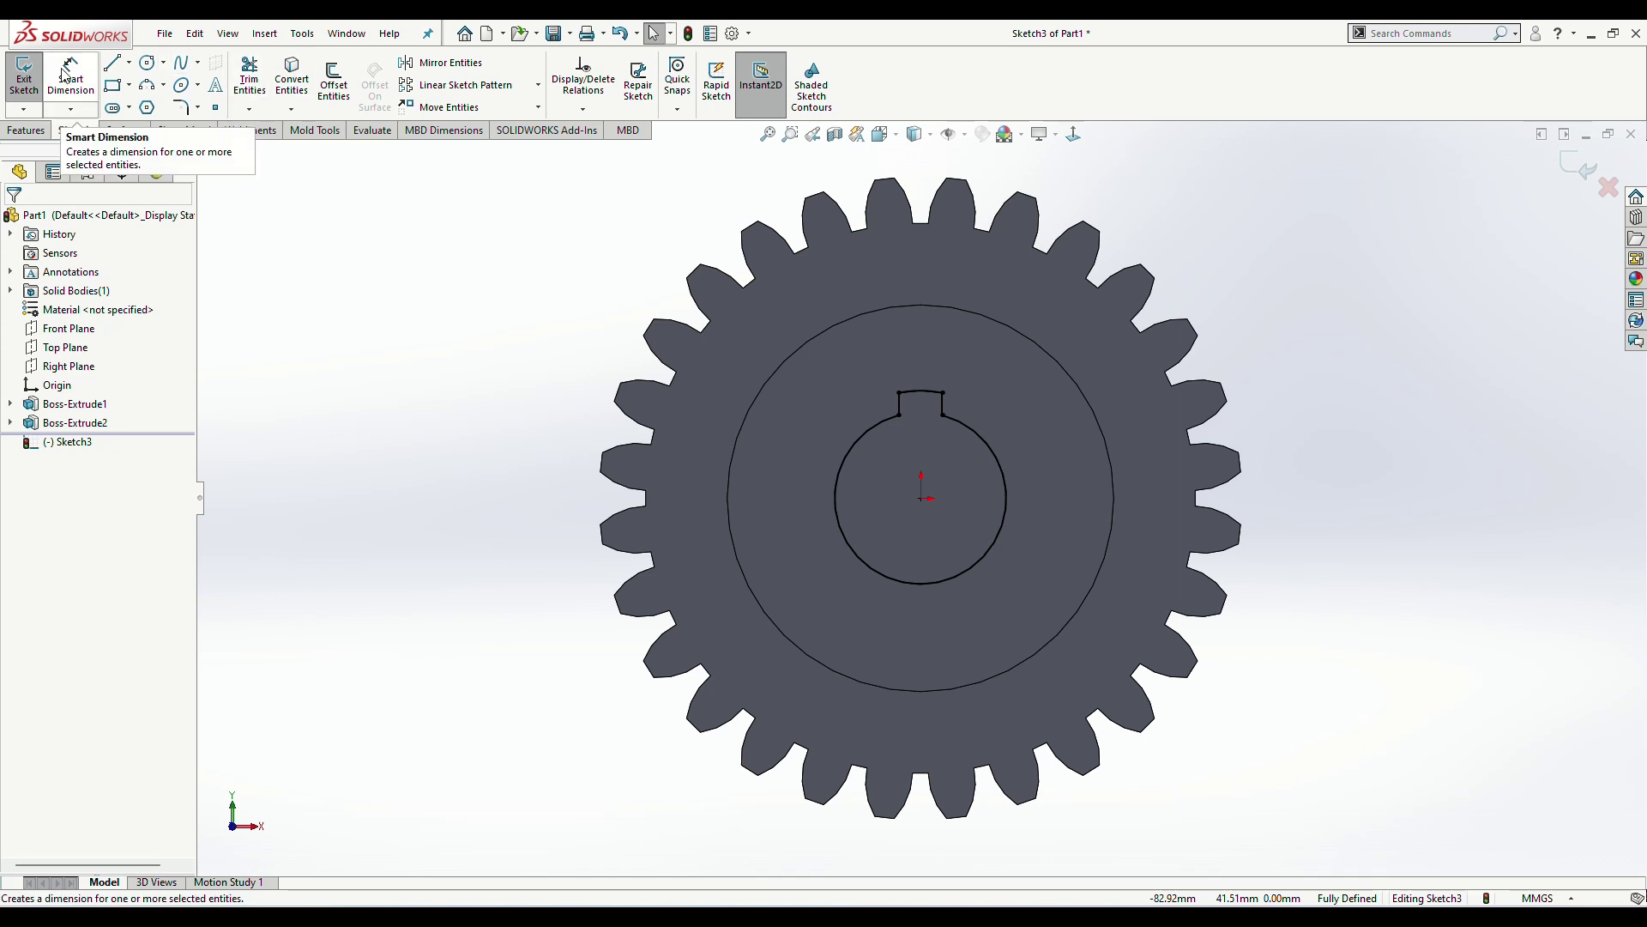
{"action": "left_click", "coordinate": [292, 109]}
{"action": "left_click", "coordinate": [71, 109]}
{"action": "left_click", "coordinate": [24, 77]}
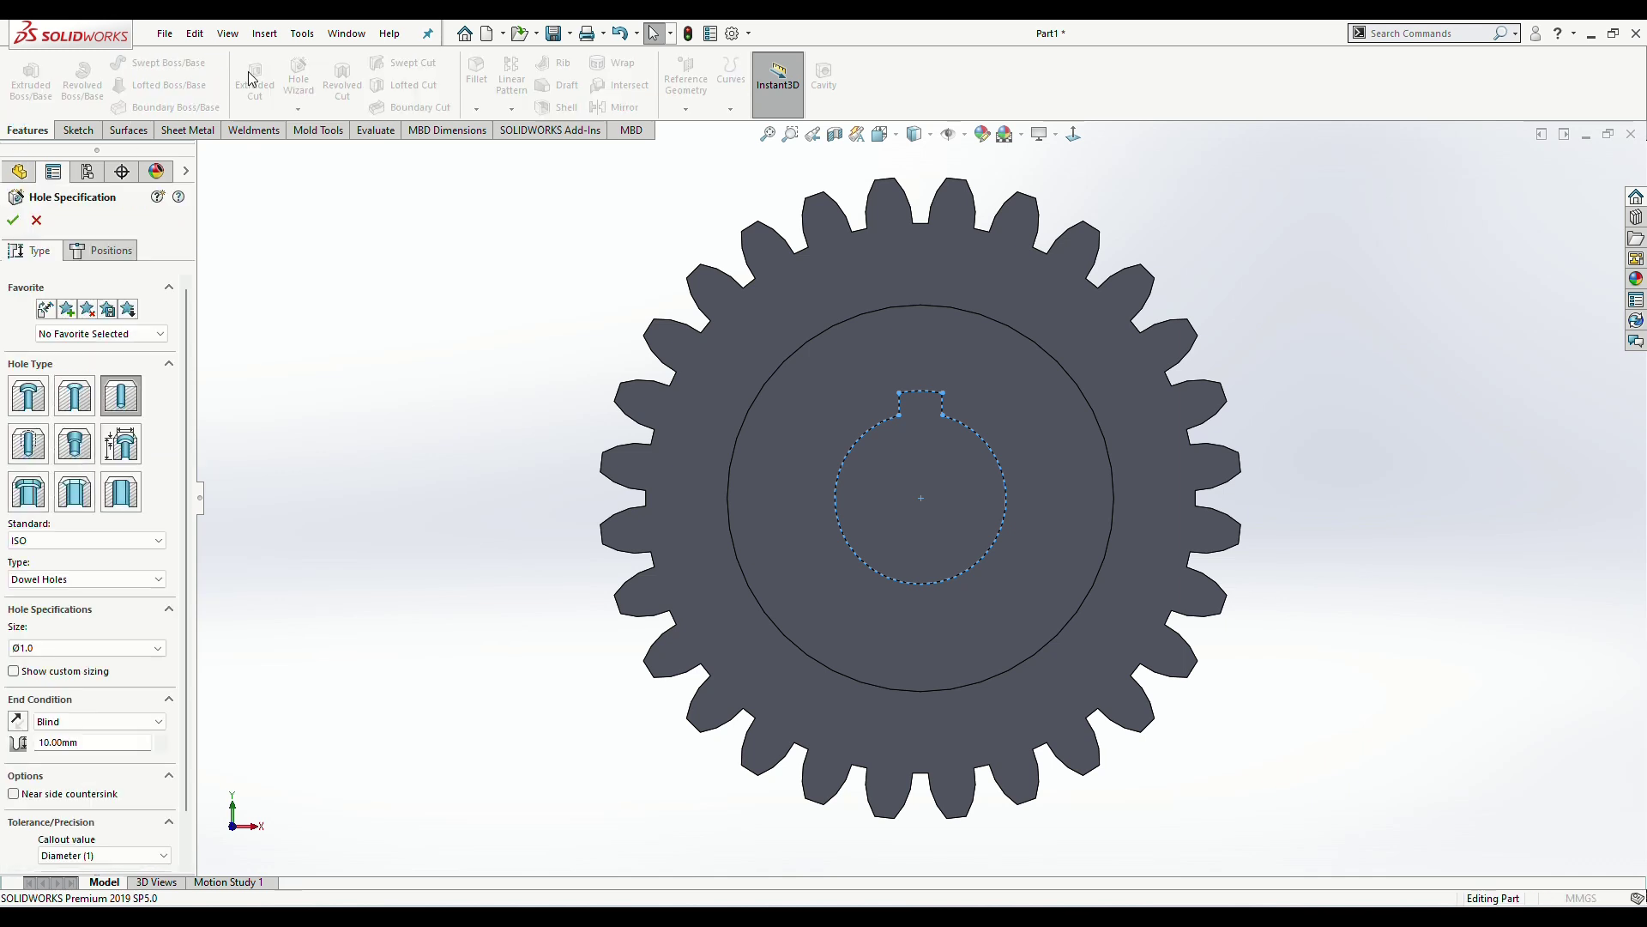
Step: Cancel the Hole Wizard and cut Sketch3 Through All as Cut-Extrude1
{"action": "left_click", "coordinate": [36, 221]}
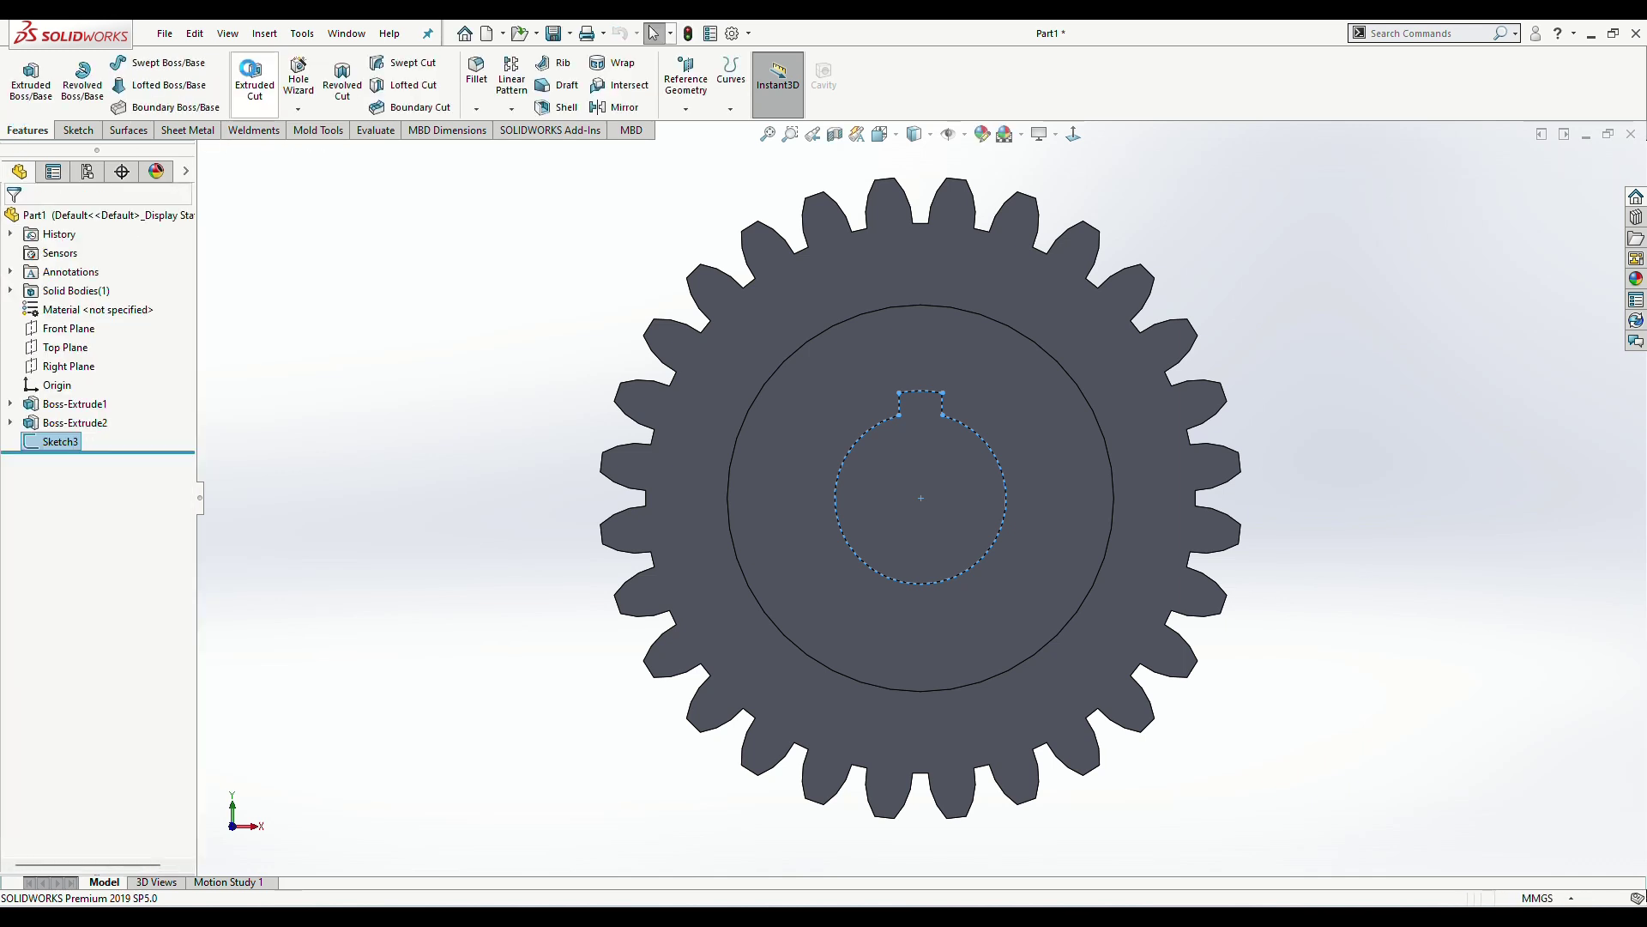
{"action": "left_click", "coordinate": [255, 81]}
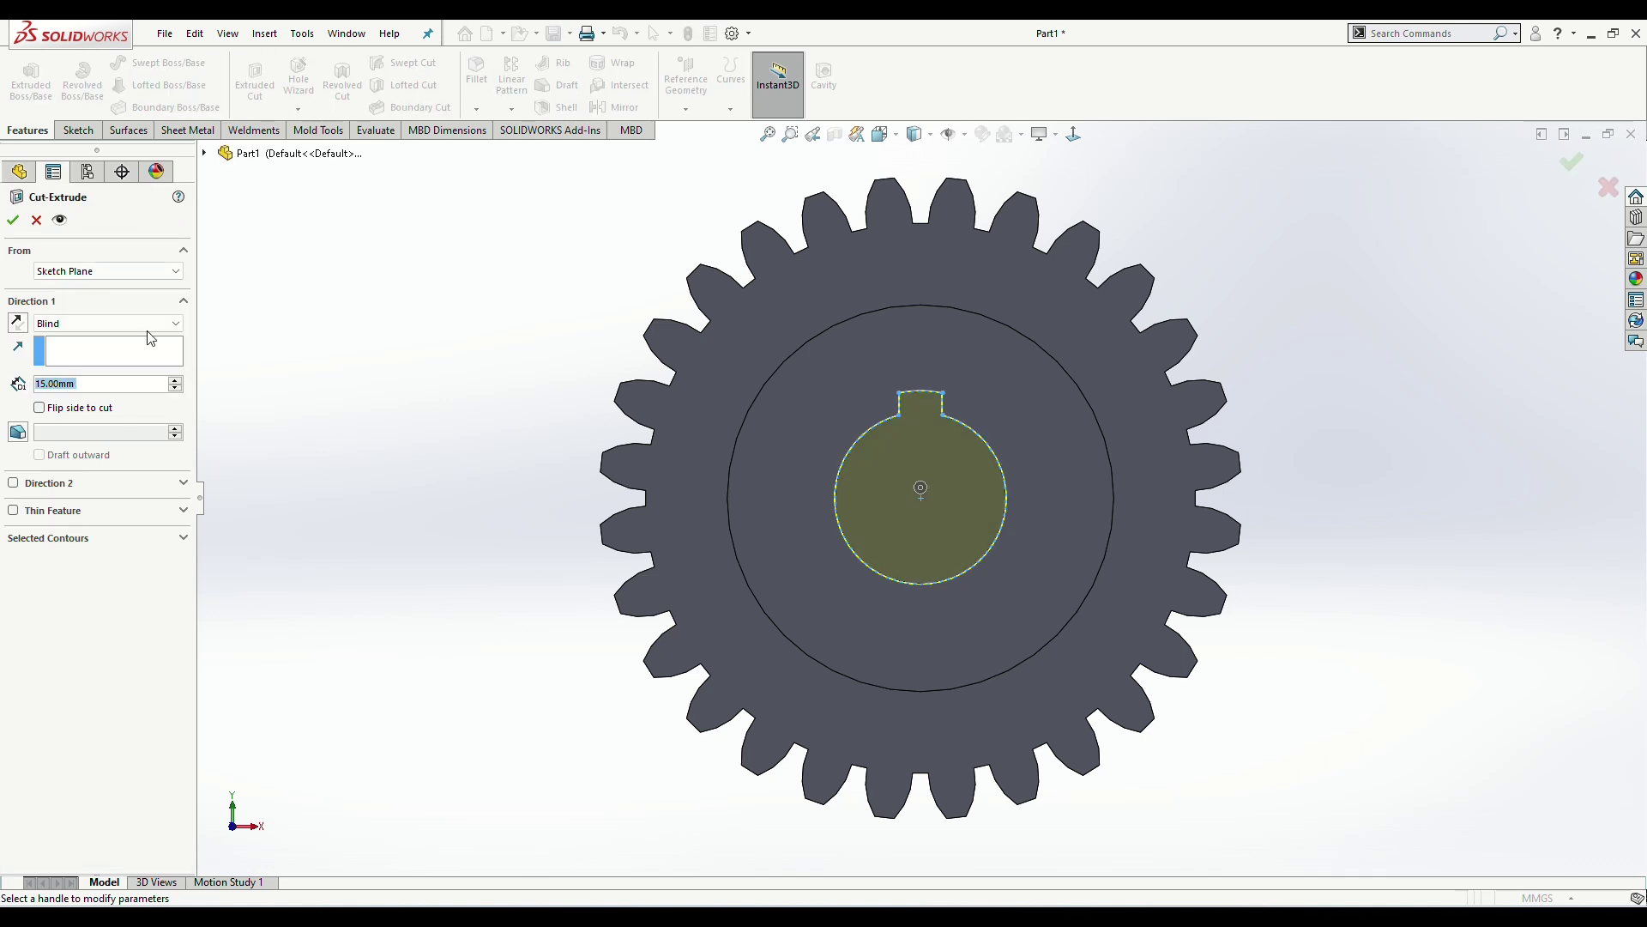
{"action": "left_click", "coordinate": [146, 323]}
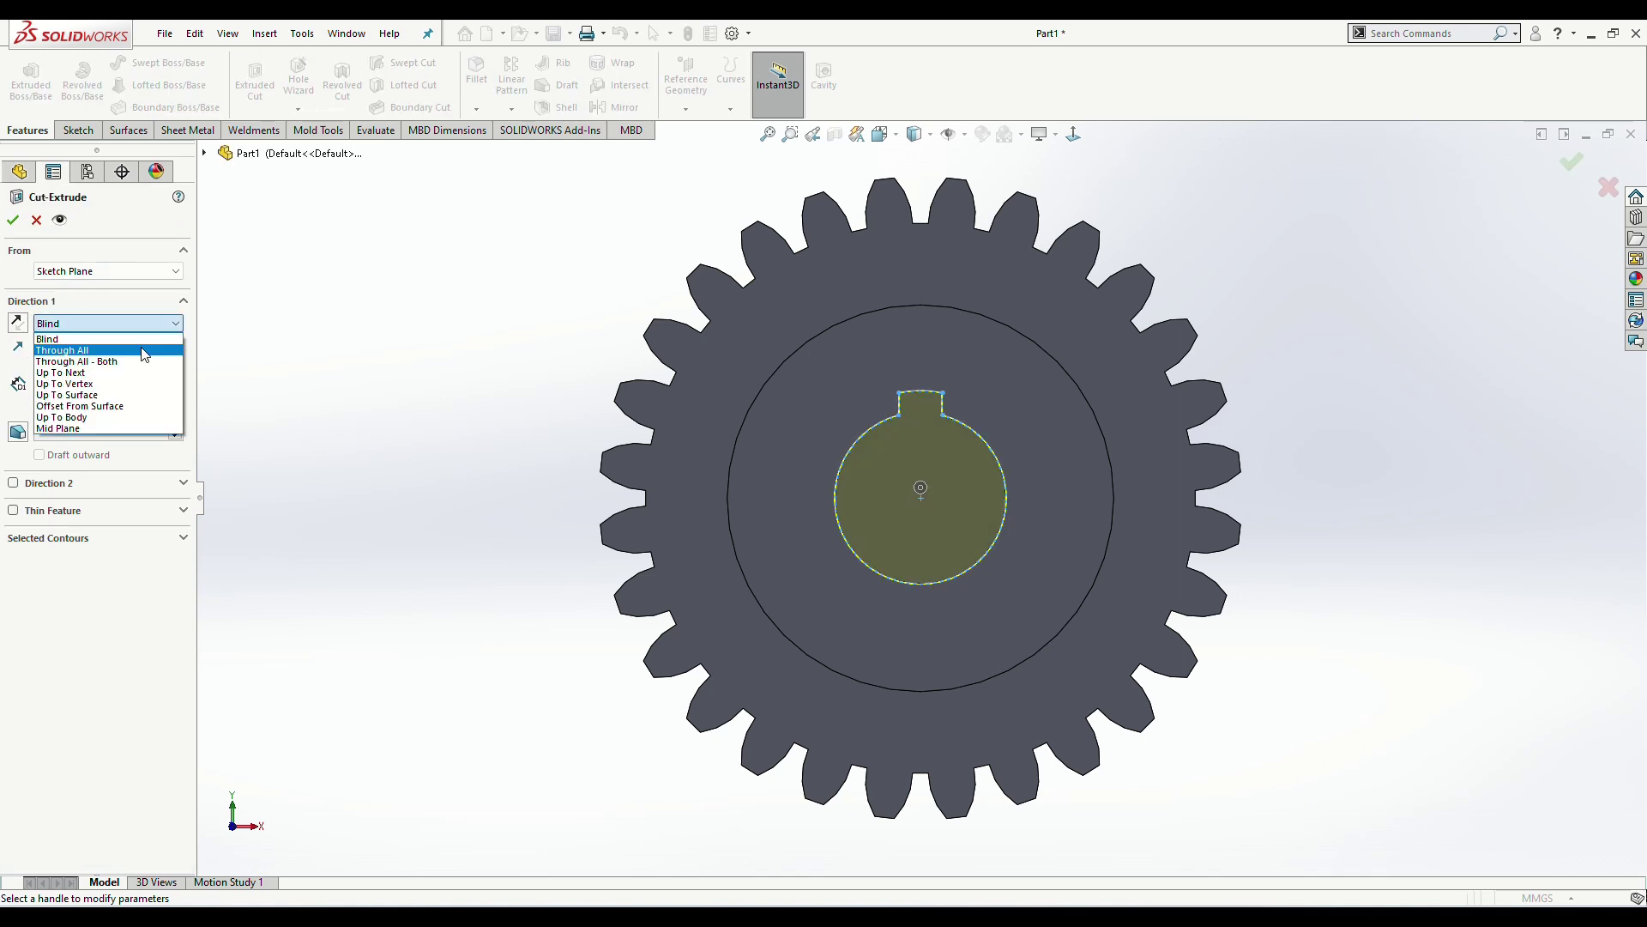
{"action": "left_click", "coordinate": [68, 345]}
{"action": "key", "text": "ctrl+7"}
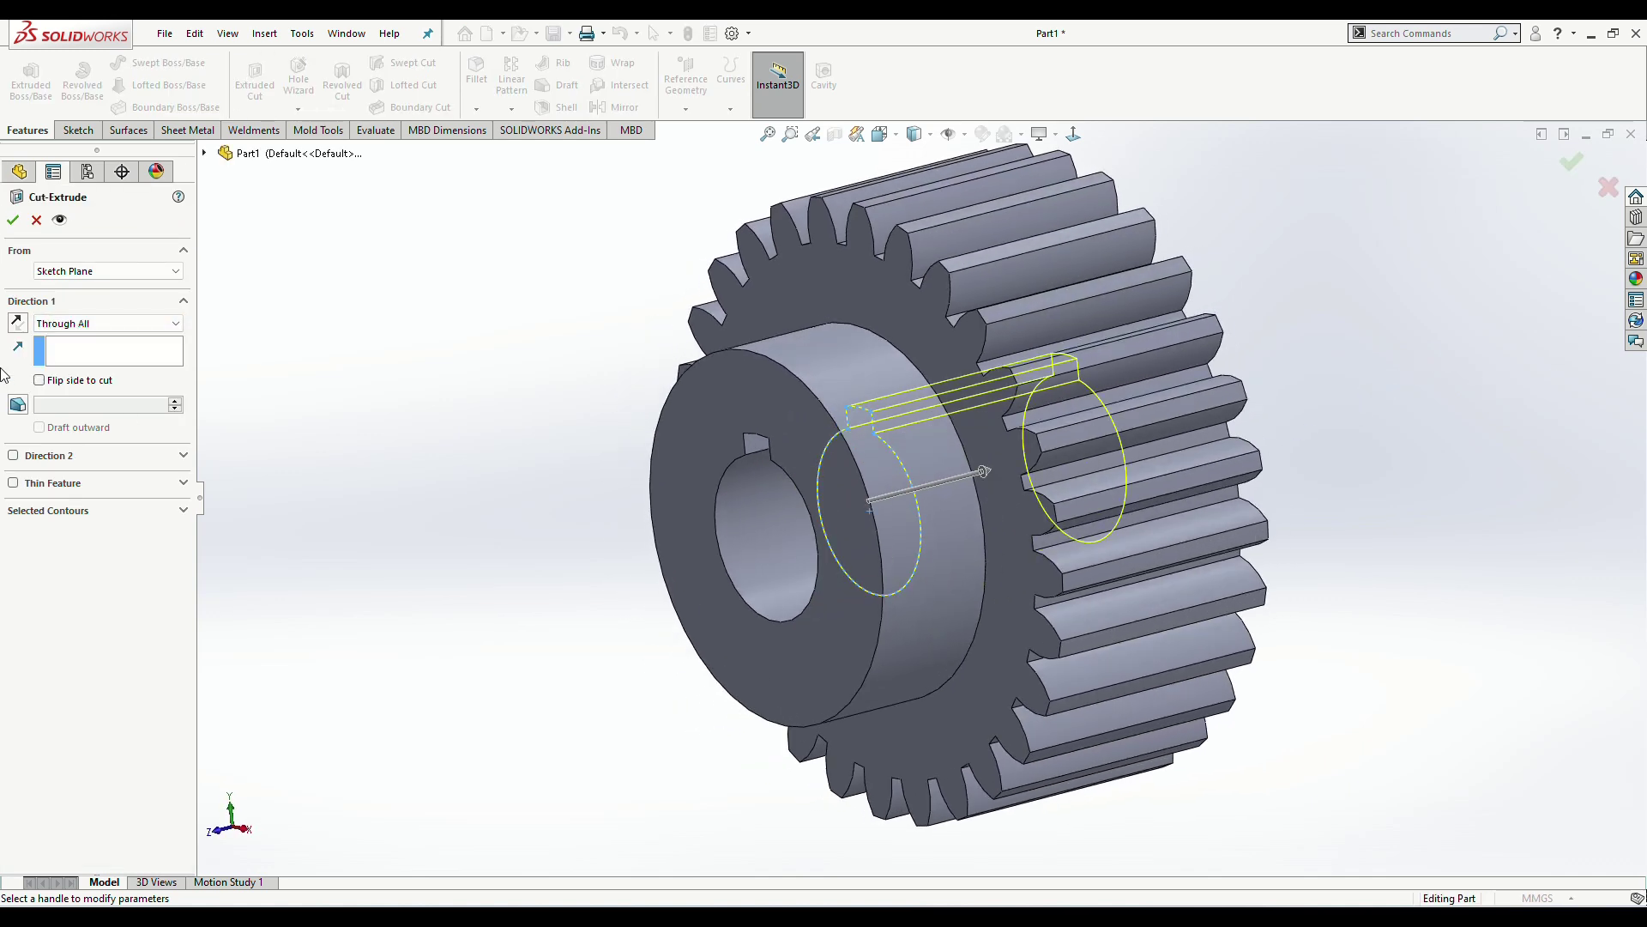
{"action": "left_click", "coordinate": [13, 222]}
{"action": "key", "text": "f"}
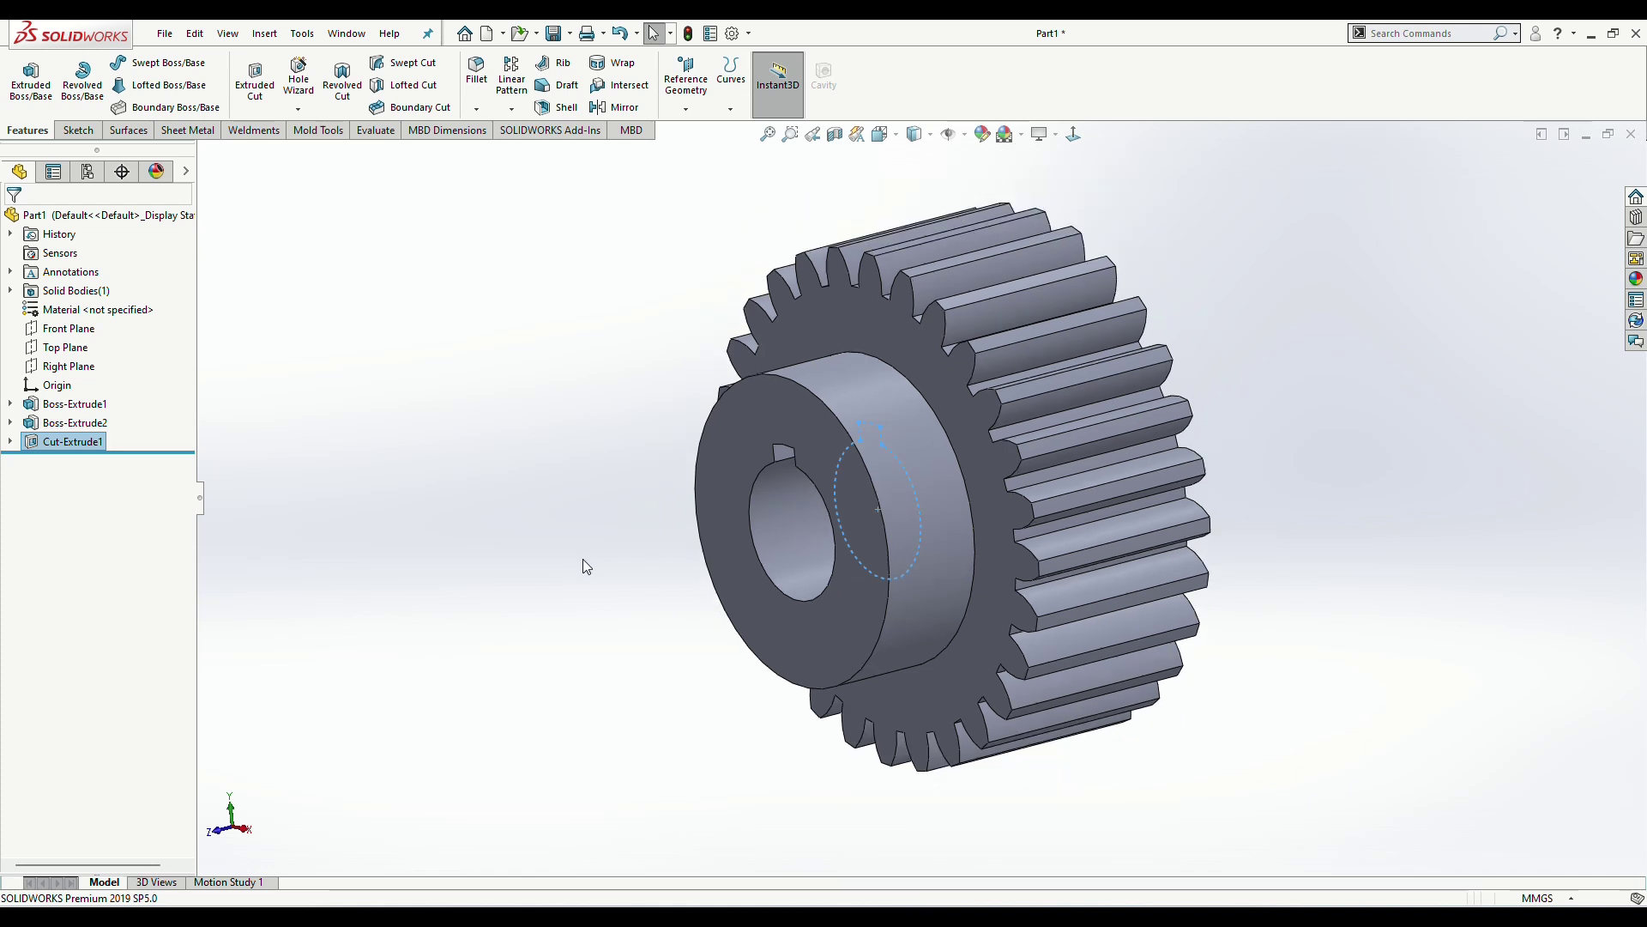
{"action": "middle_click_drag", "start_coordinate": [582, 598], "coordinate": [644, 522]}
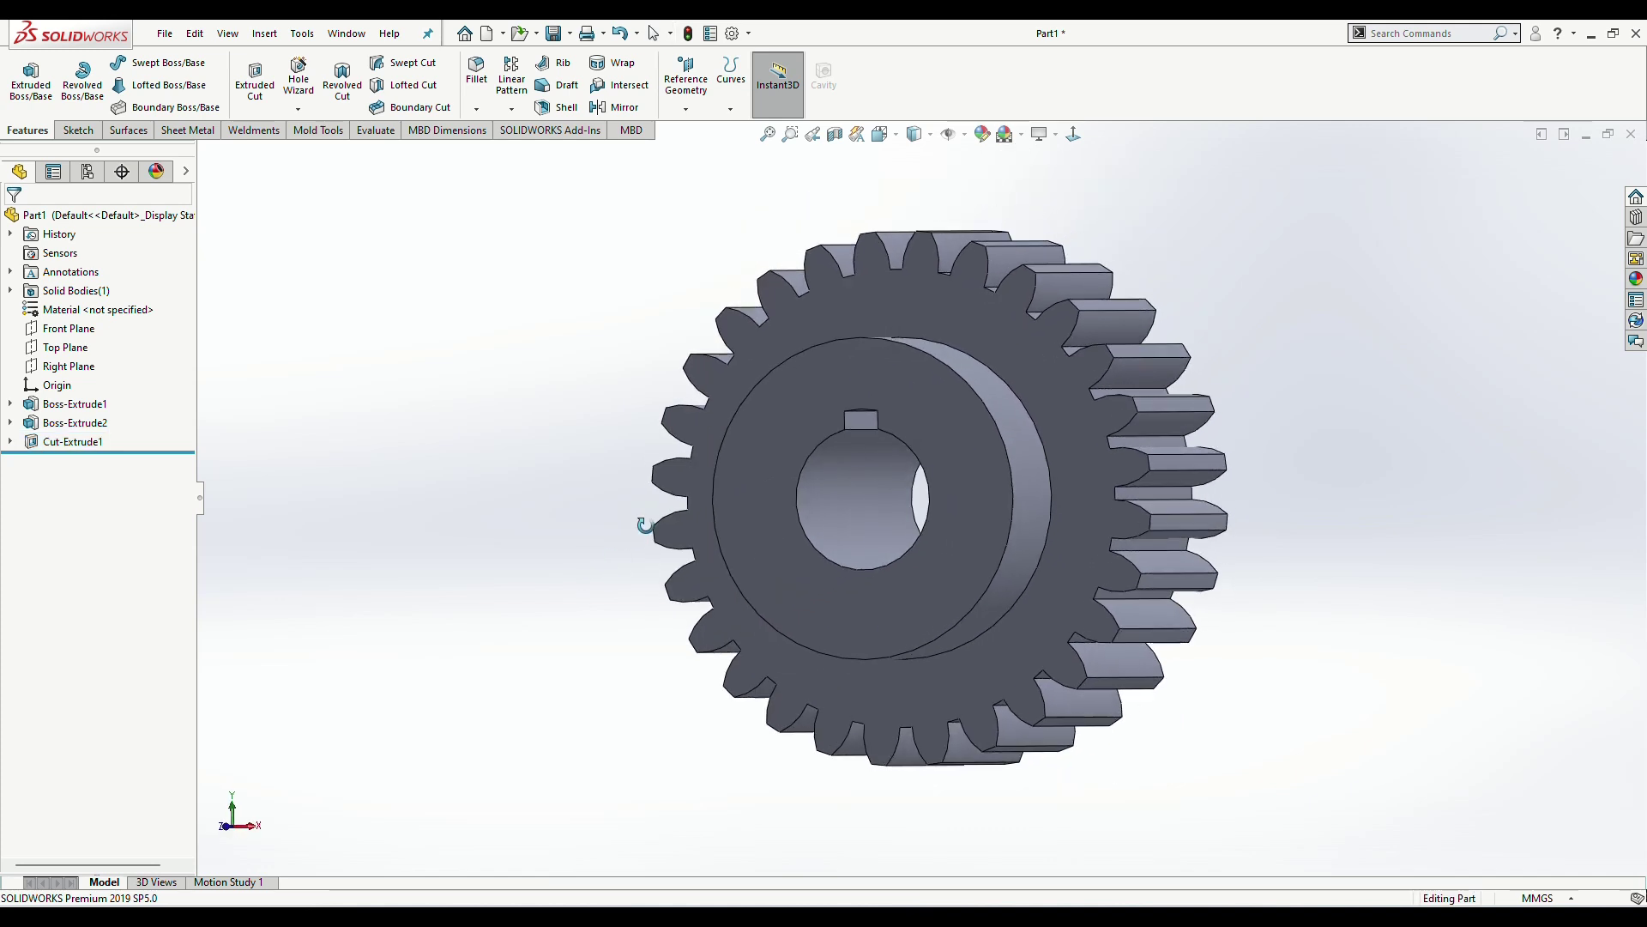
Step: Section the gear on the Right Plane, orbit to inspect it, then turn sectioning off
{"action": "left_click", "coordinate": [835, 135]}
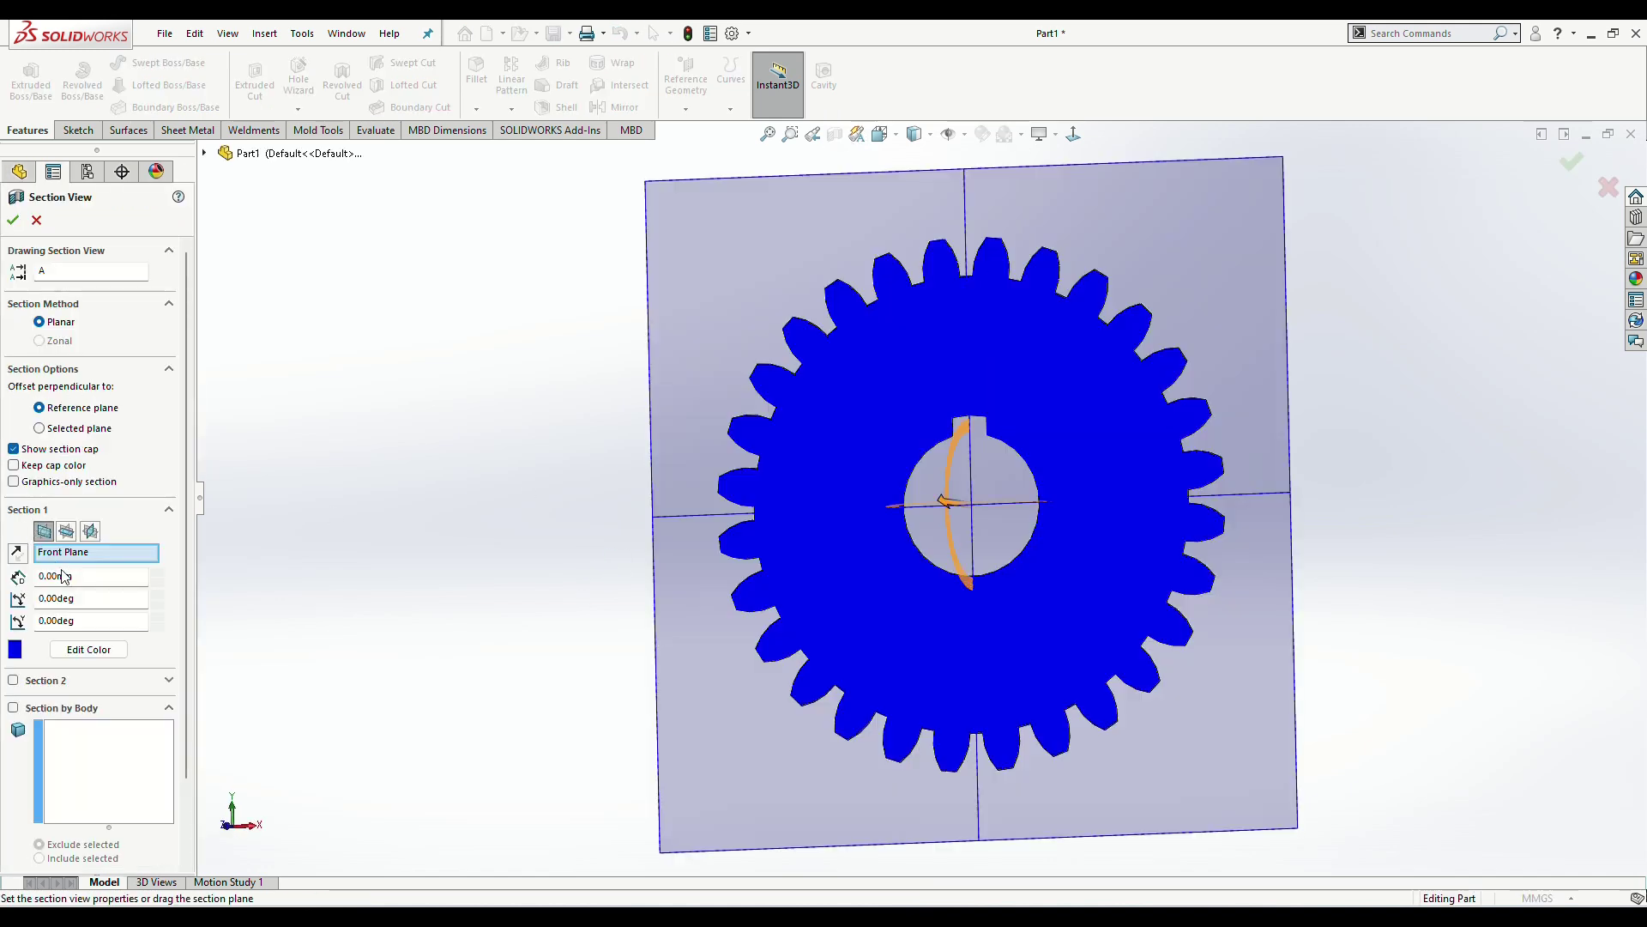
{"action": "left_click", "coordinate": [66, 531]}
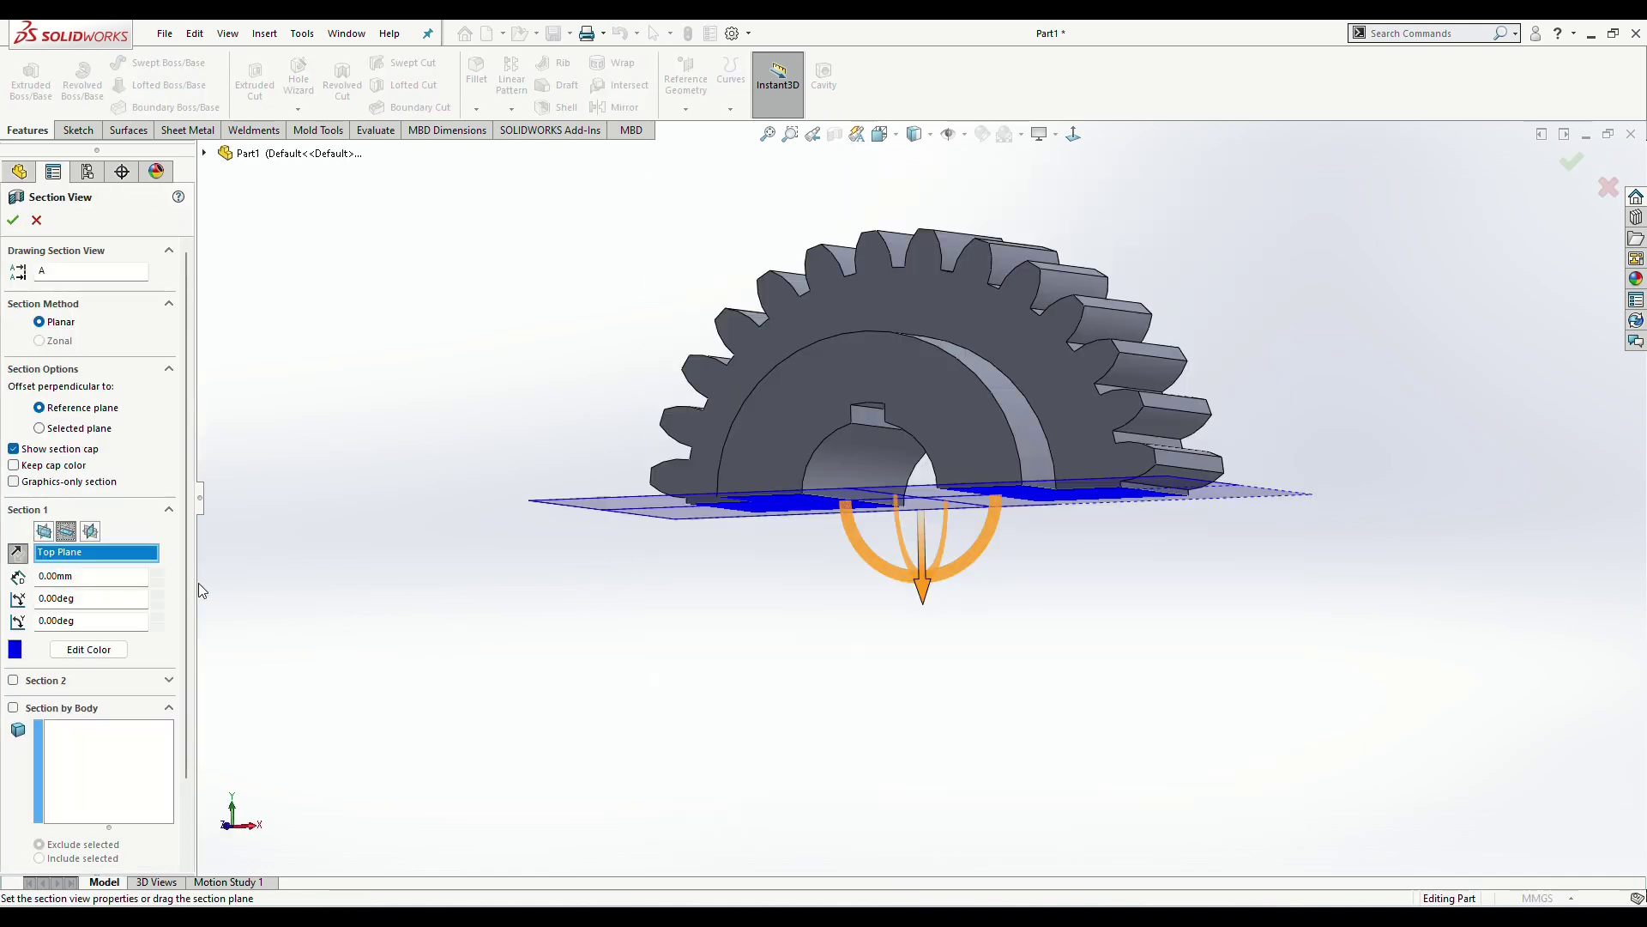
{"action": "left_click", "coordinate": [91, 531]}
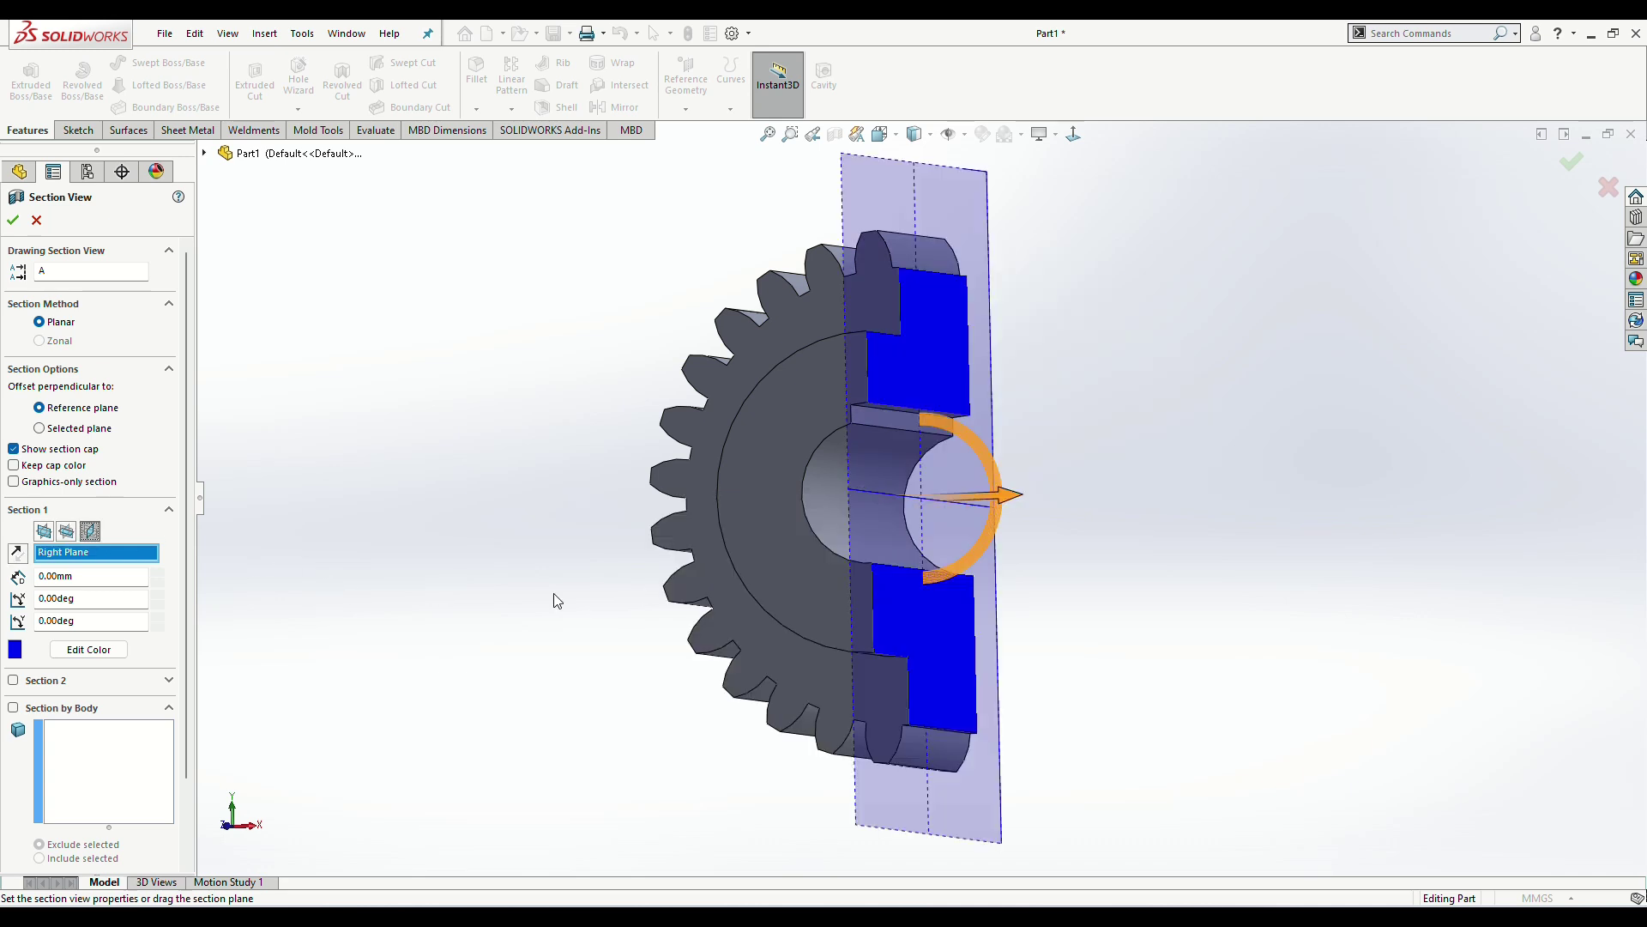
{"action": "mouse_move", "coordinate": [1151, 503]}
{"action": "middle_mouse_down"}
{"action": "mouse_move", "coordinate": [993, 526]}
{"action": "mouse_move", "coordinate": [1001, 541]}
{"action": "middle_mouse_up"}
{"action": "left_click", "coordinate": [12, 220]}
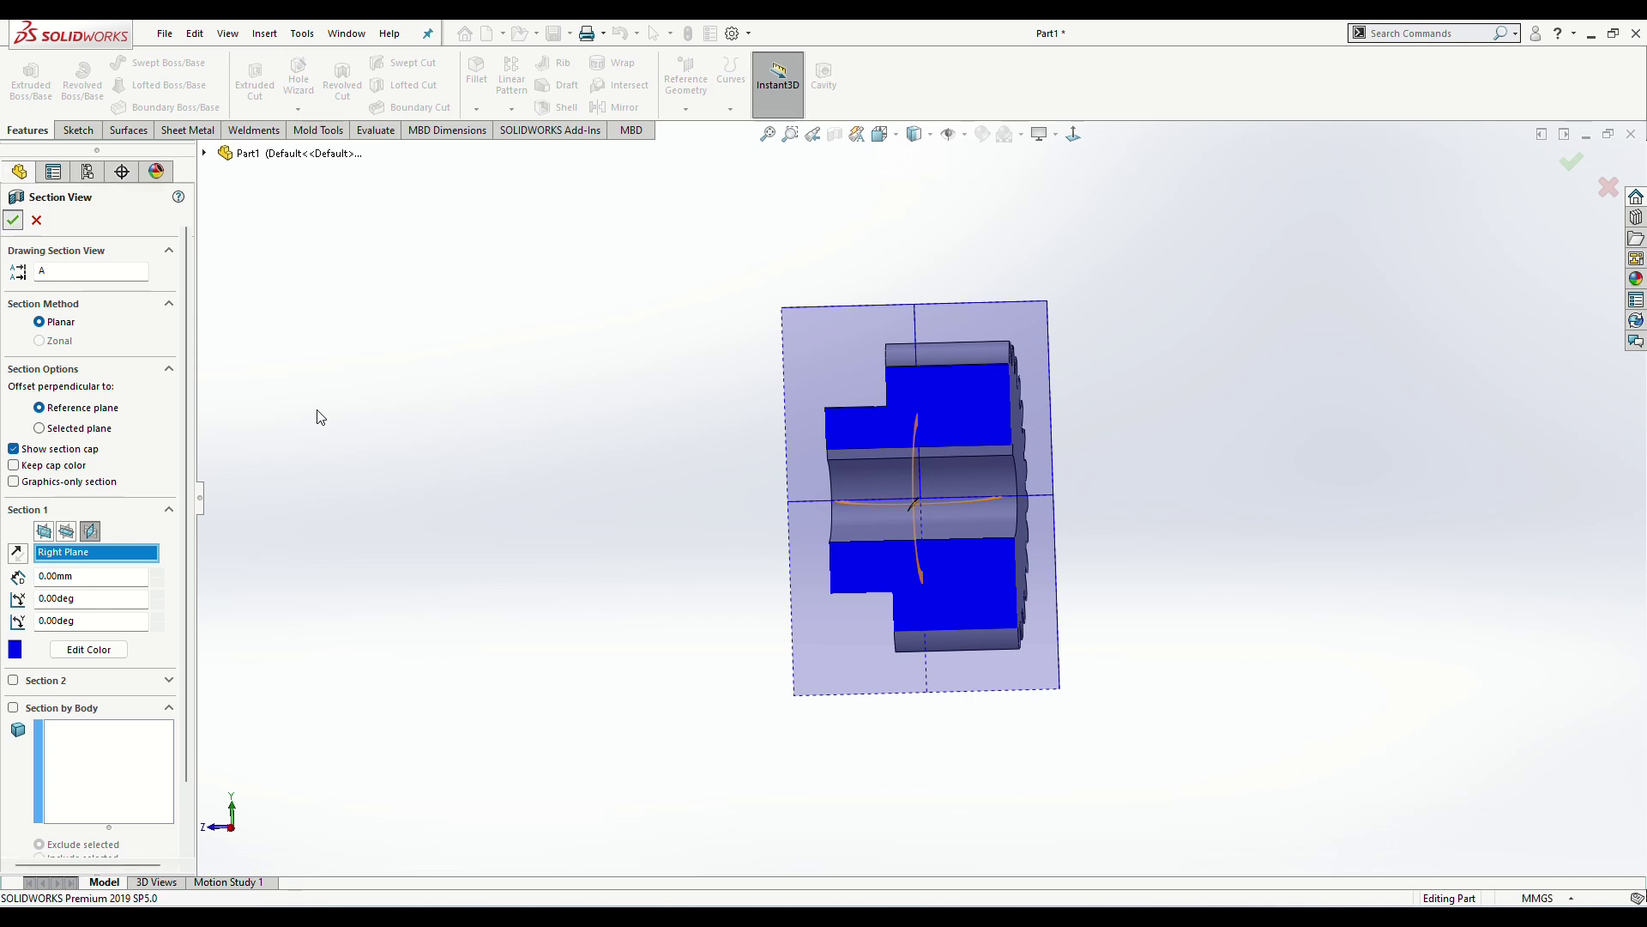
{"action": "left_click_drag", "start_coordinate": [511, 525], "coordinate": [646, 505]}
{"action": "middle_click_drag", "start_coordinate": [610, 511], "coordinate": [820, 515]}
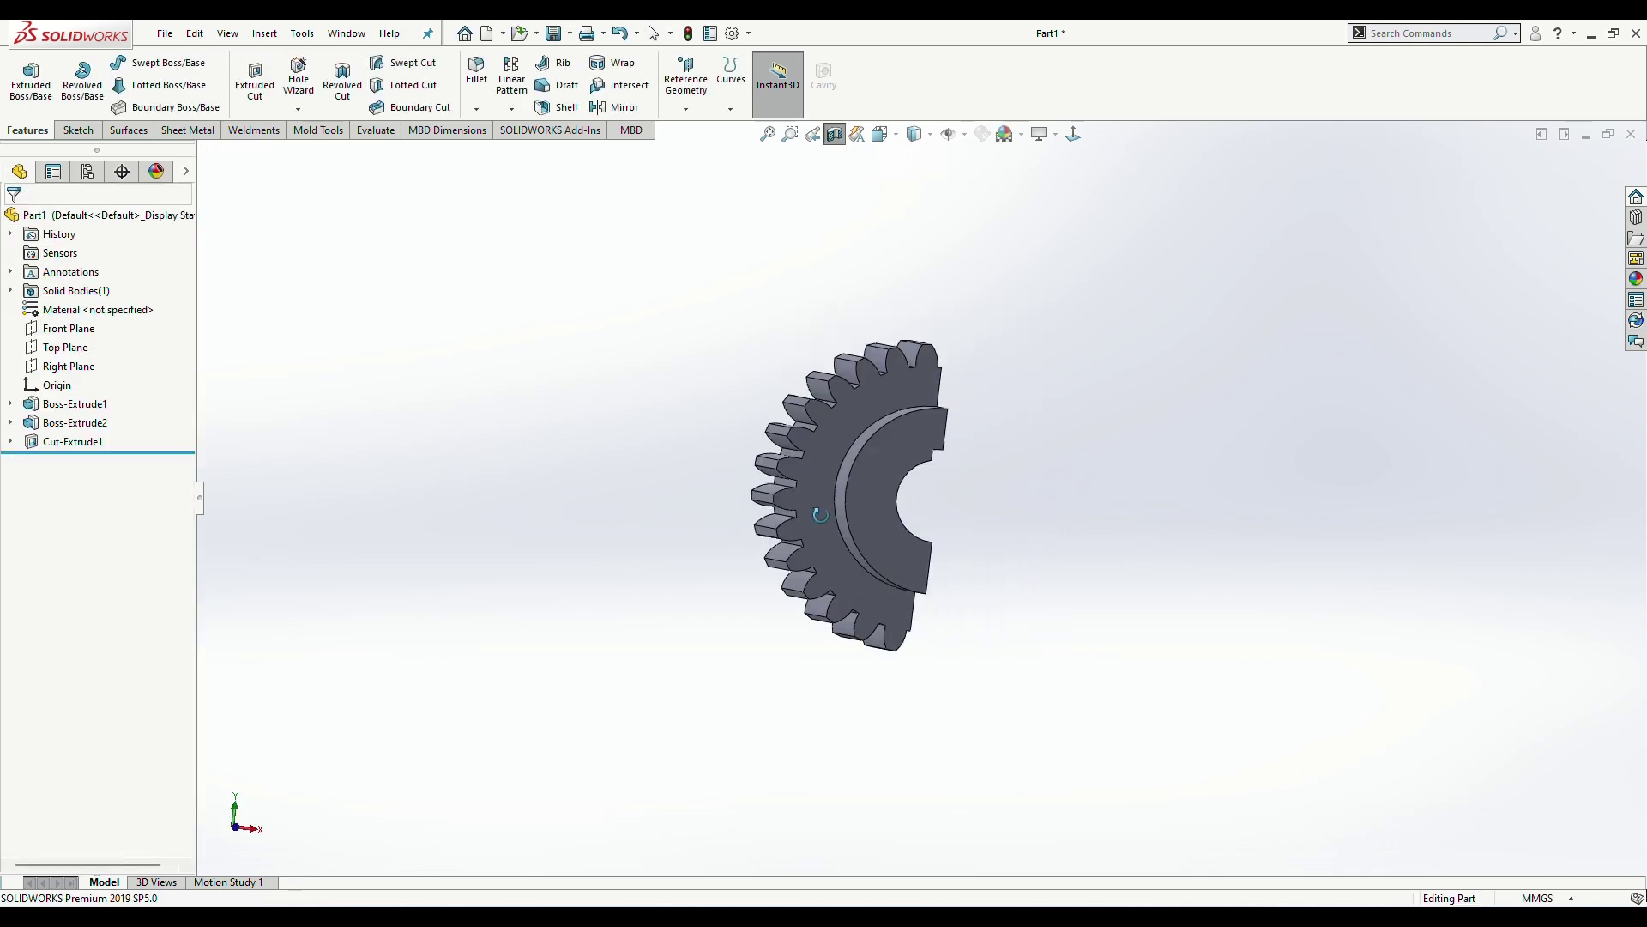
{"action": "left_click", "coordinate": [835, 134]}
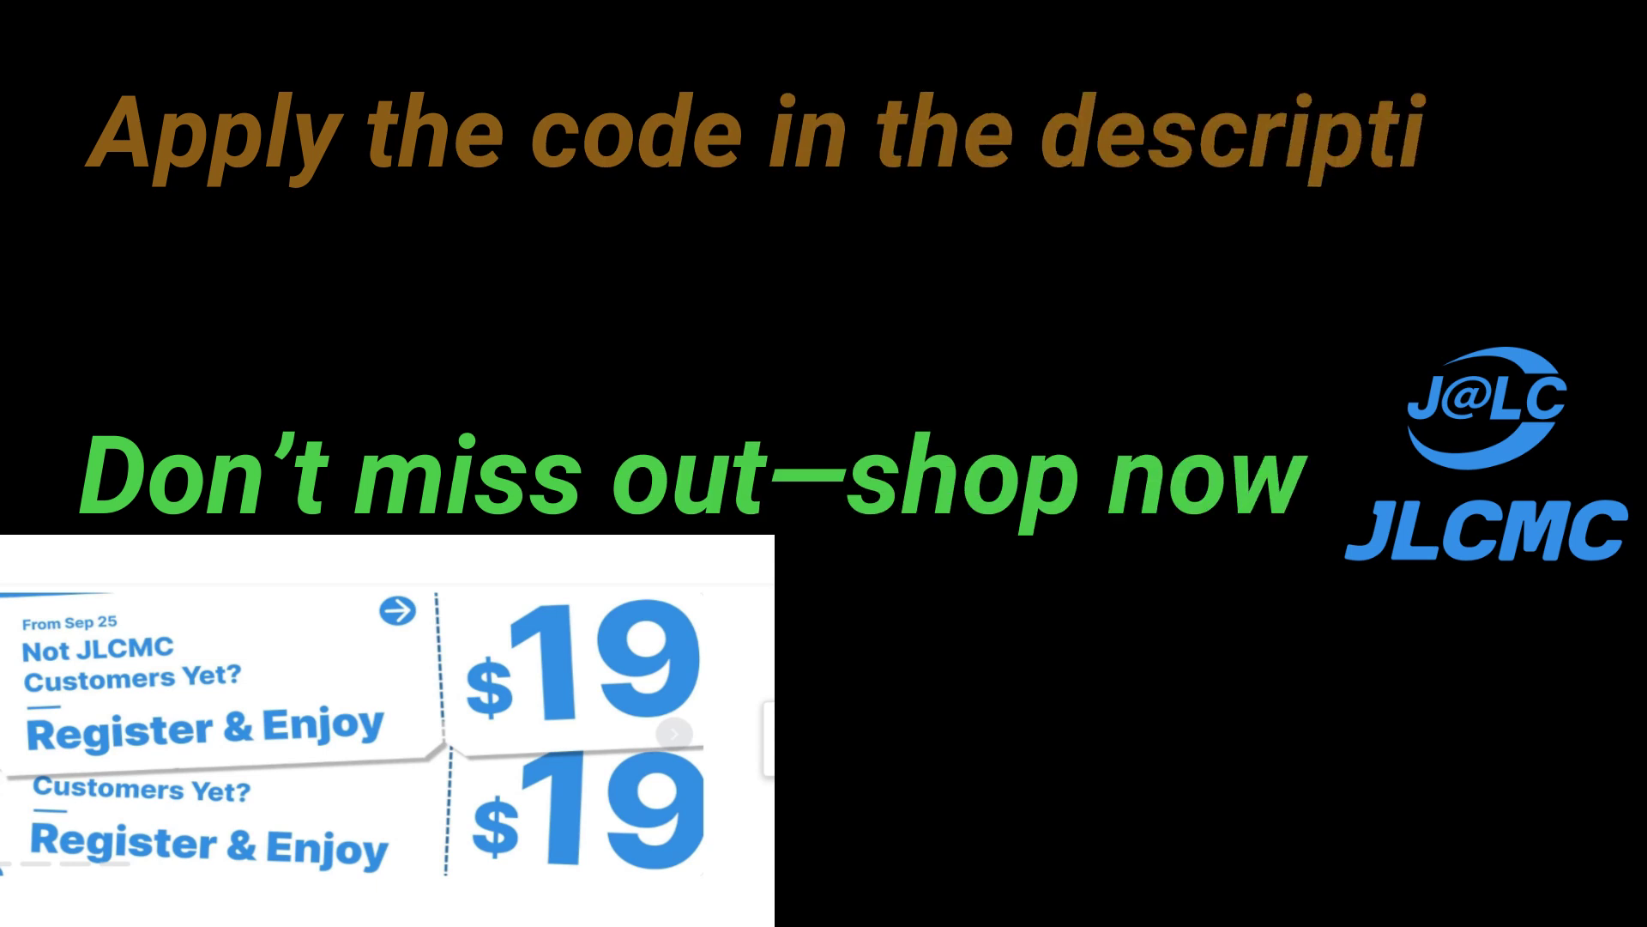